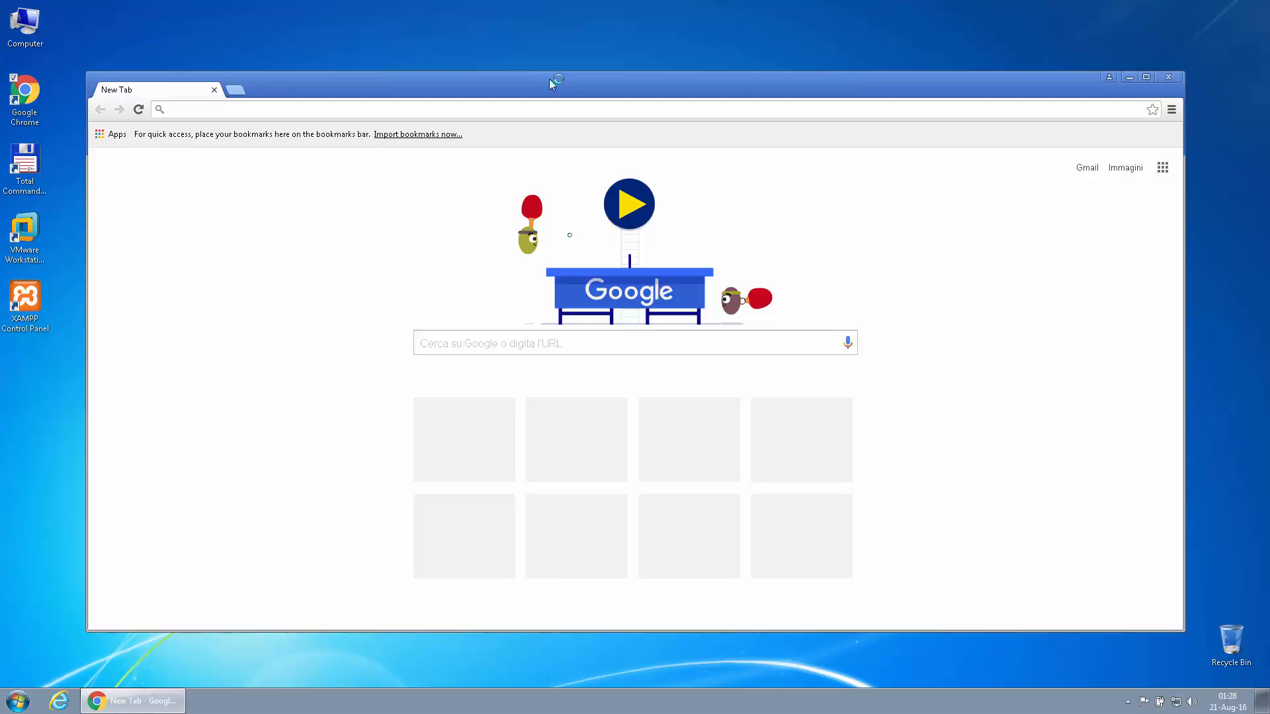
# Go to gmail.com and open the Google sign-in page
pyautogui.write('gmail.com')
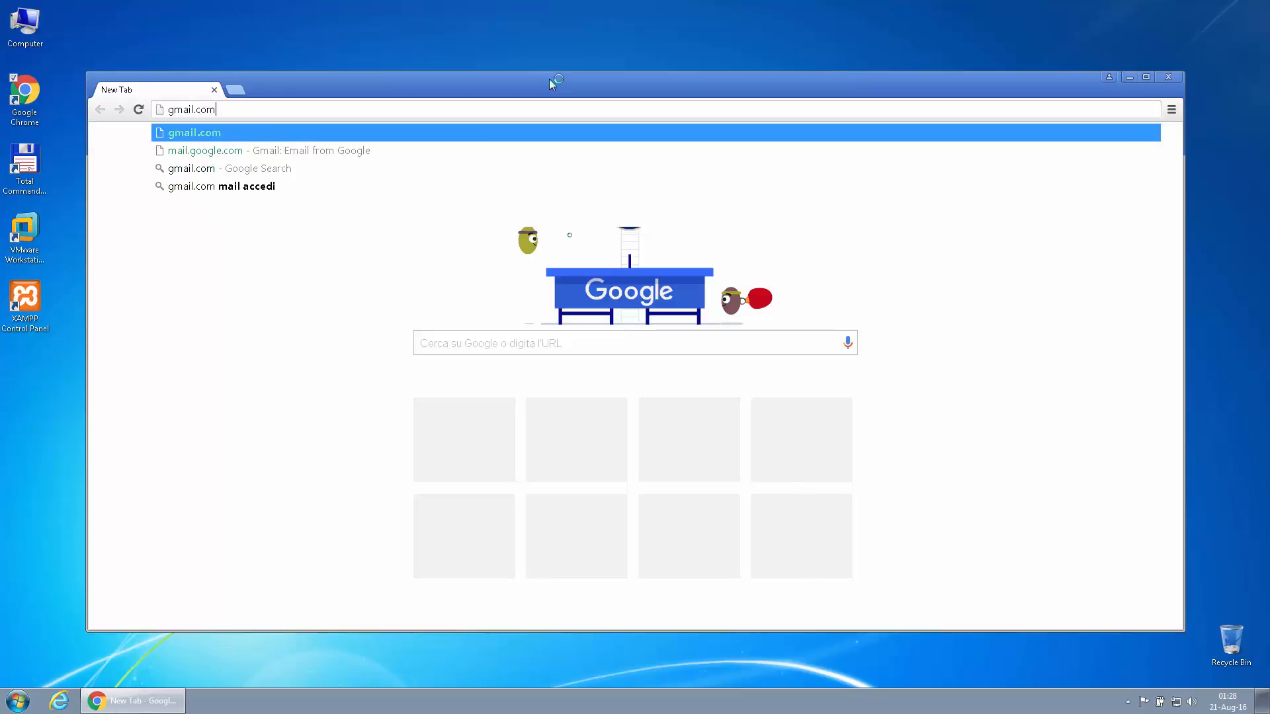
pyautogui.press('Return')
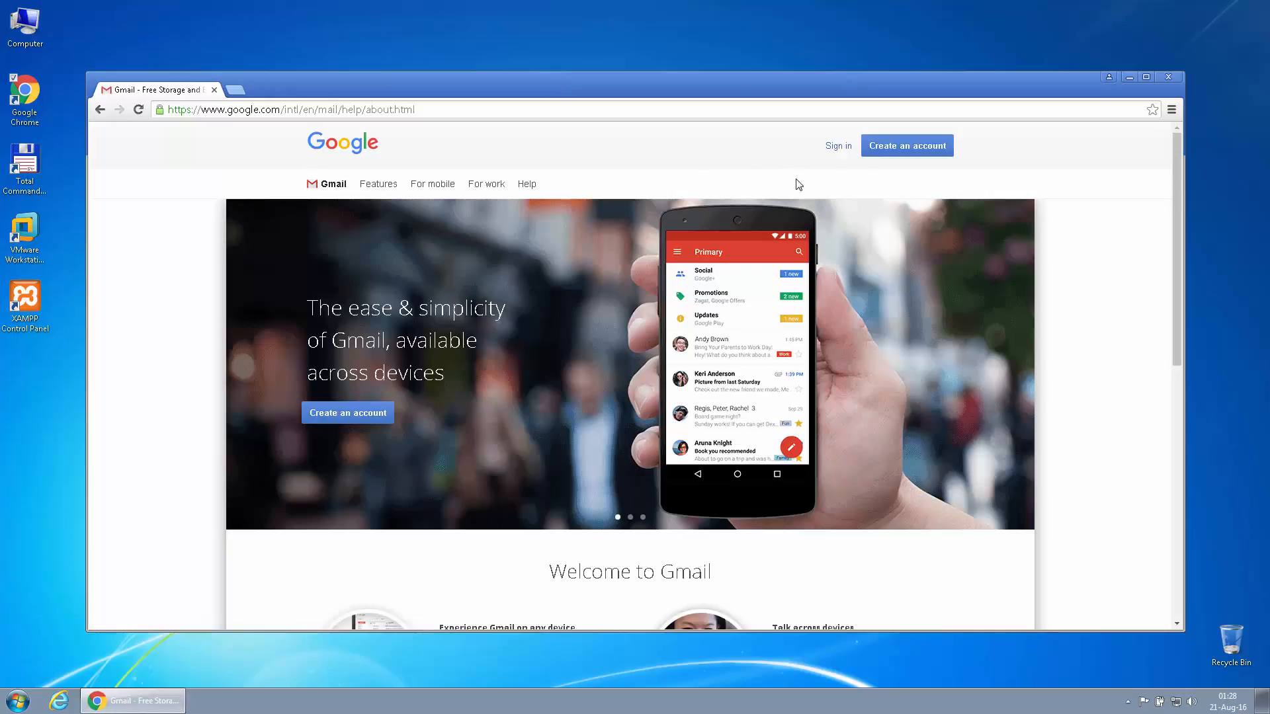
pyautogui.click(834, 148)
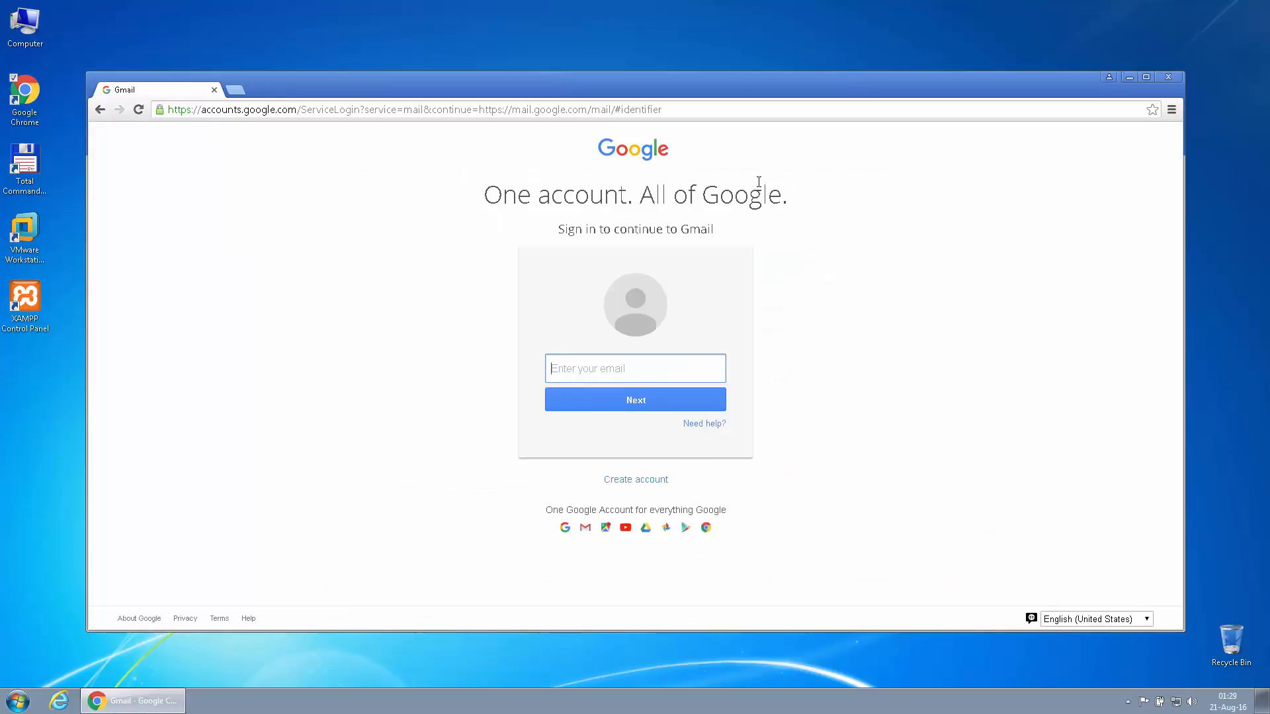
# Sign in with the account's email and password, and let the browser save the password
pyautogui.press('Return')
pyautogui.write('••')
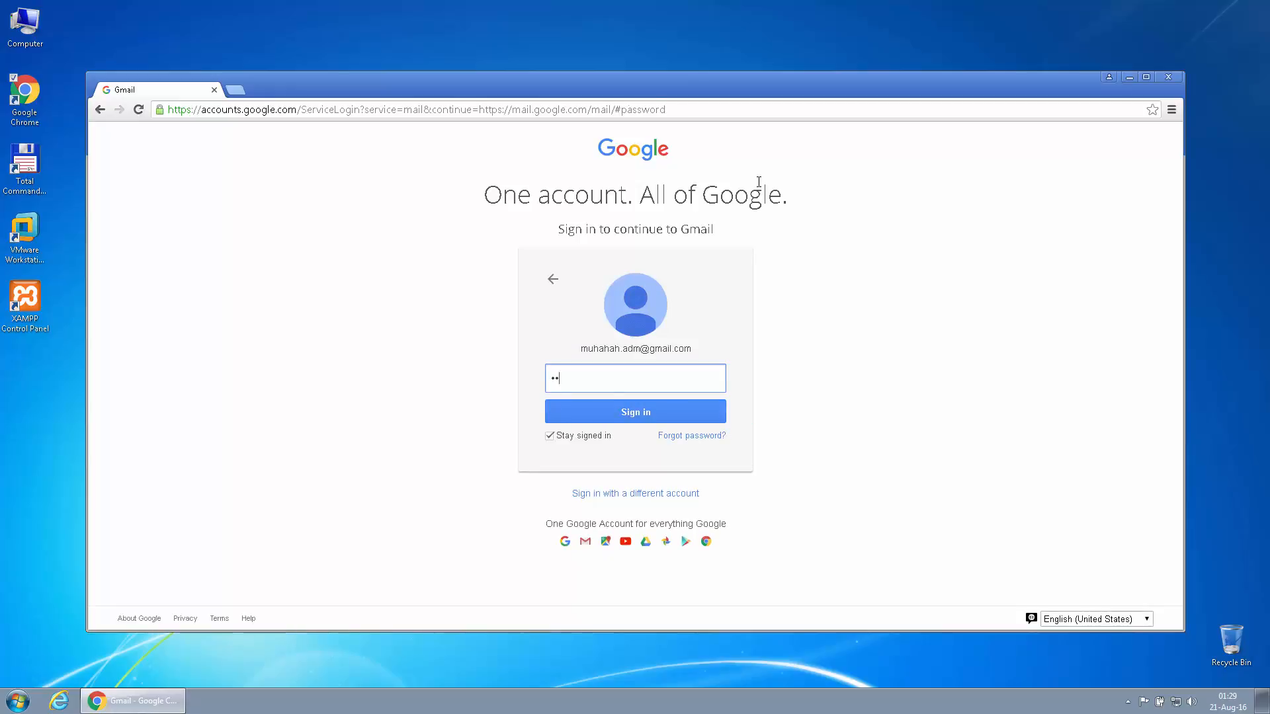
pyautogui.write('•••••')
pyautogui.press('Return')
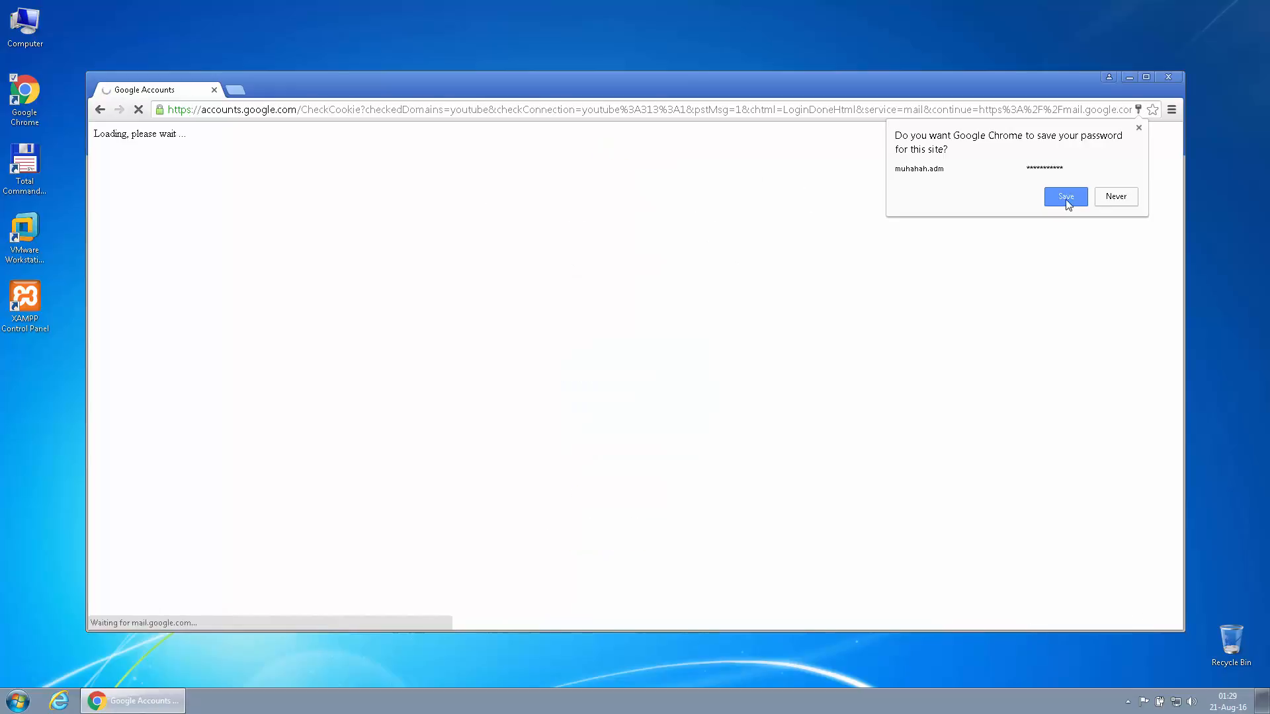
pyautogui.click(1066, 197)
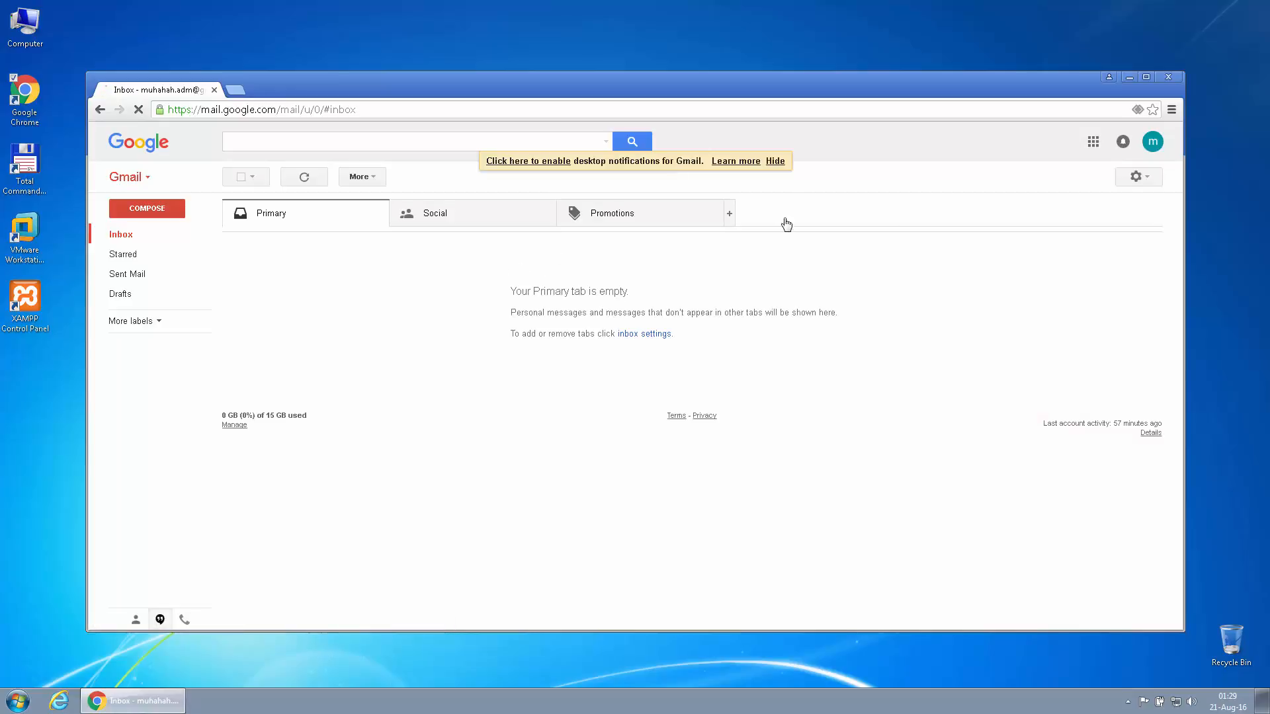
# Launch YouTube in a new tab from the Google apps grid
pyautogui.click(1092, 141)
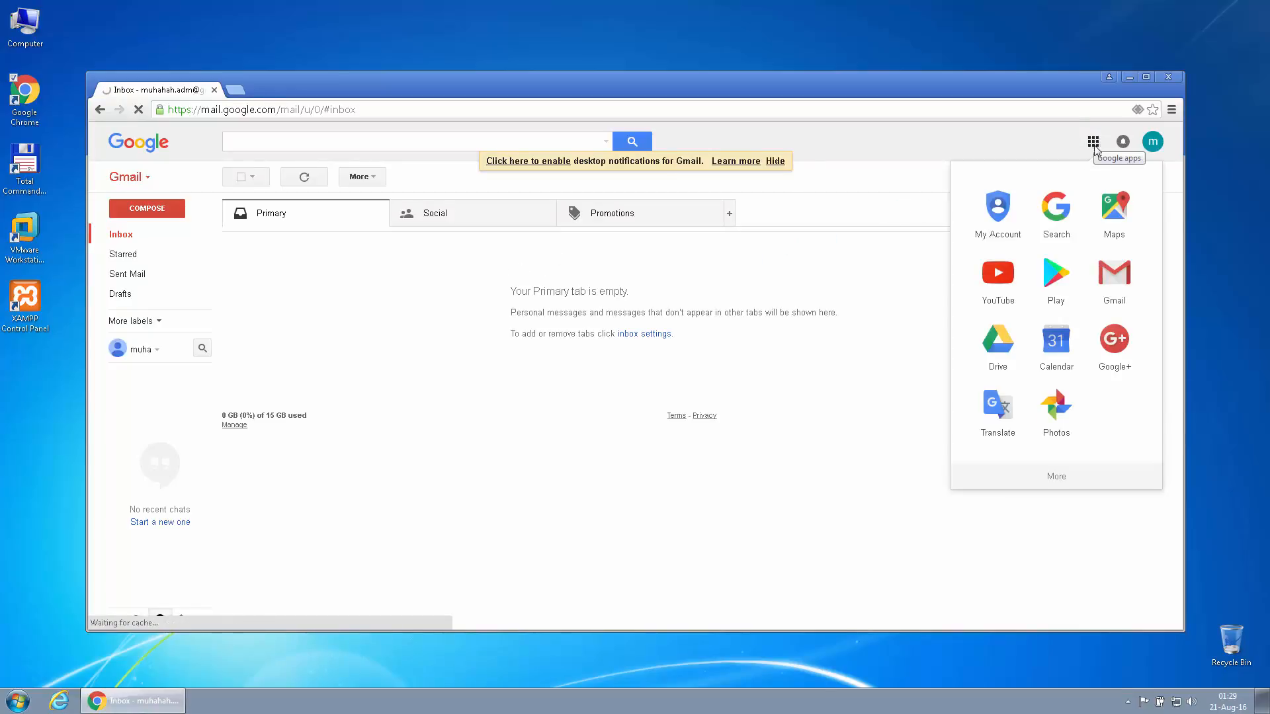
pyautogui.click(999, 274)
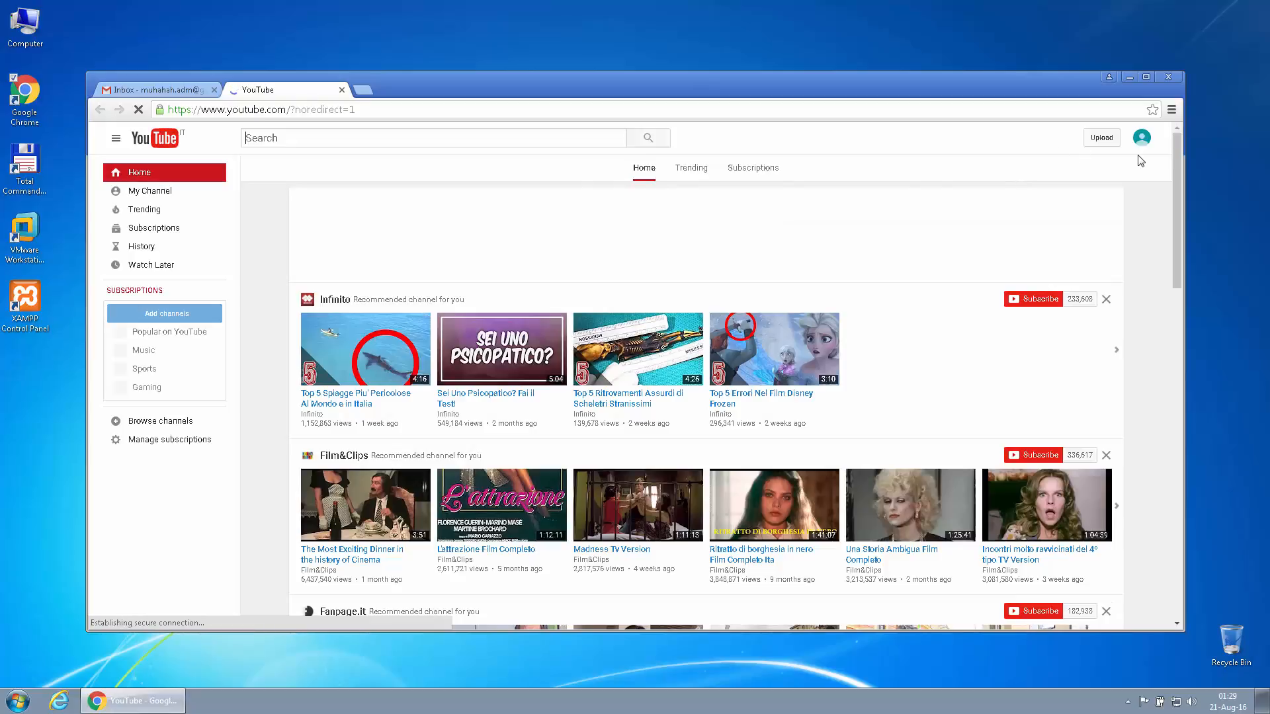
# Create a YouTube channel under the account holder's first and last name via My Channel
pyautogui.click(176, 198)
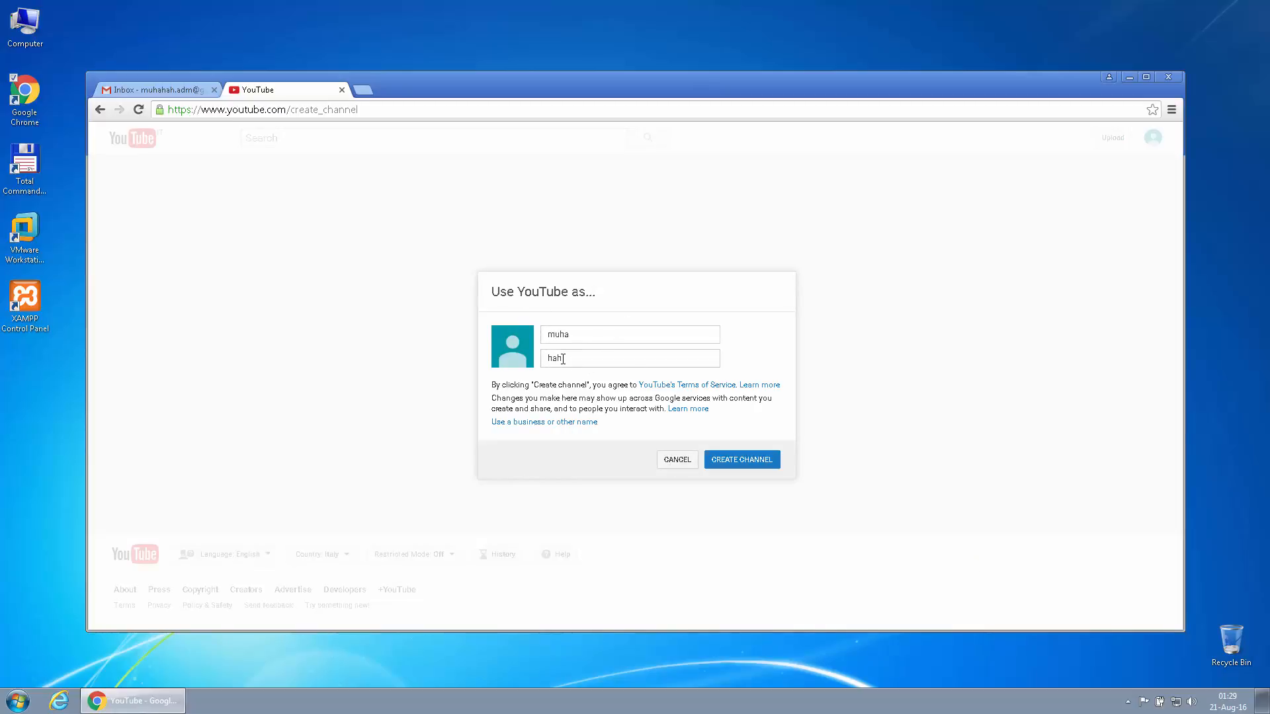
pyautogui.click(730, 467)
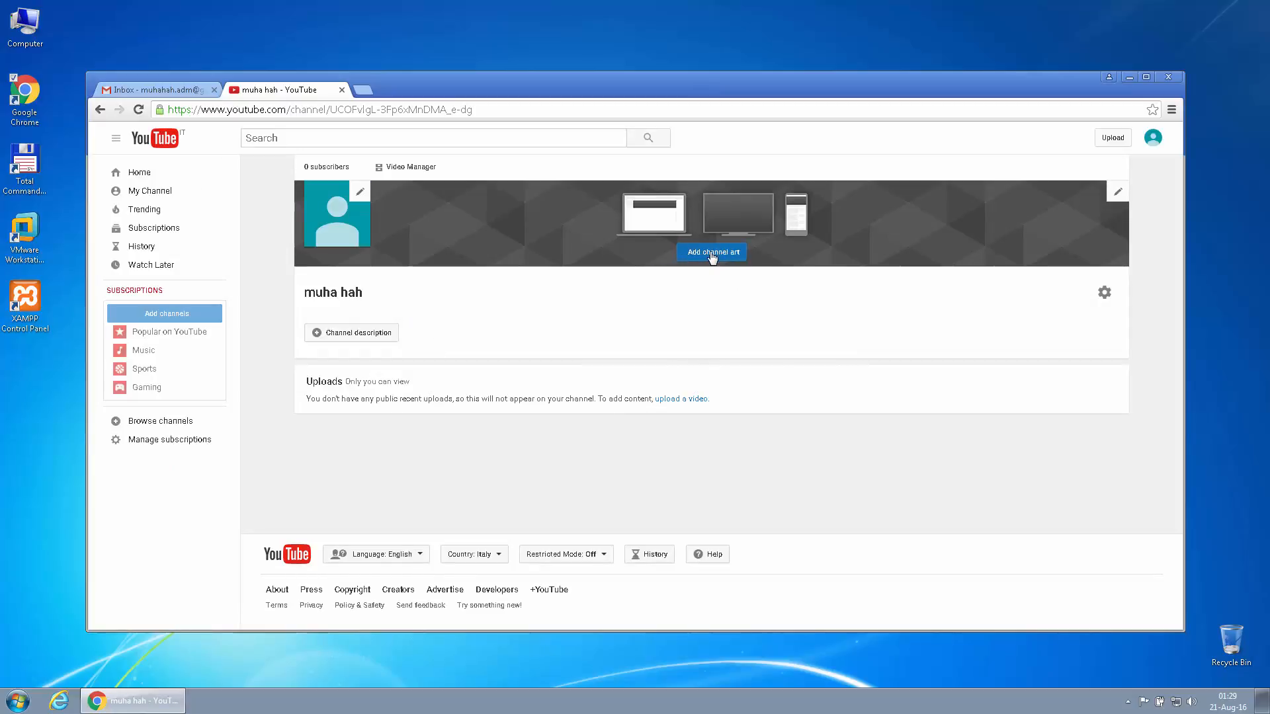
# Set the Hong Kong night skyline gallery image as channel art and start the channel description
pyautogui.click(718, 258)
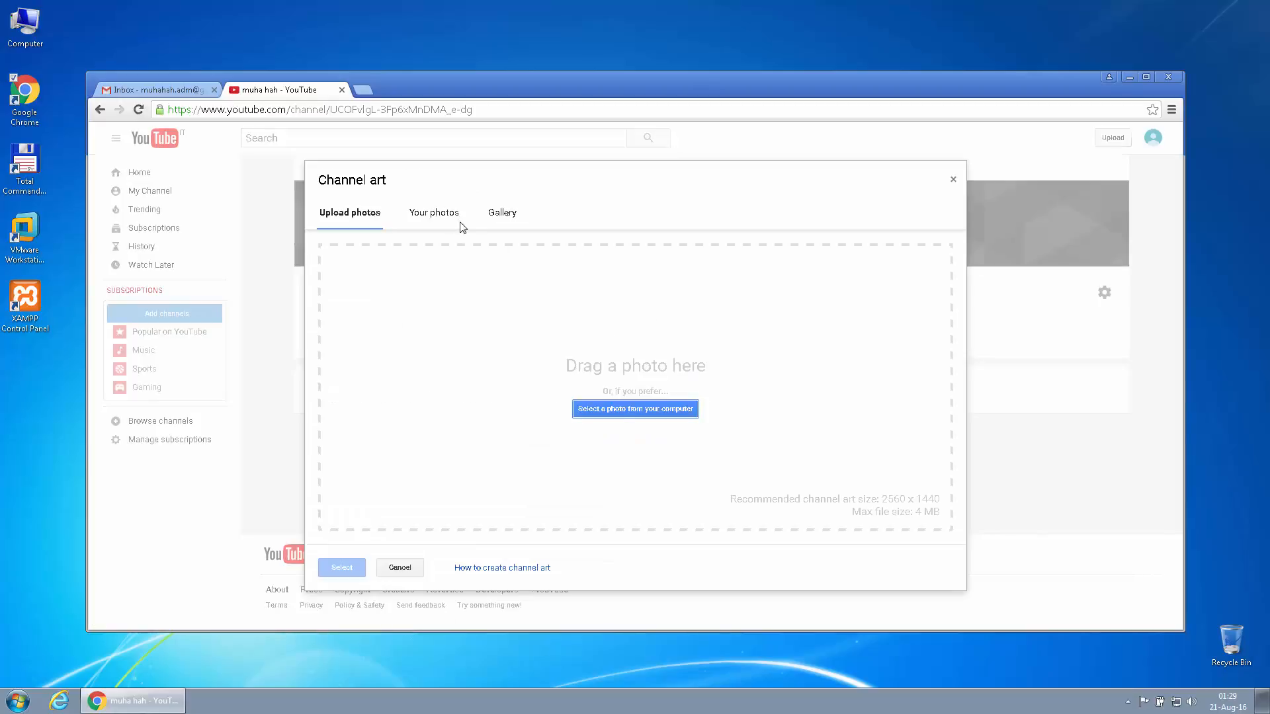
pyautogui.click(504, 215)
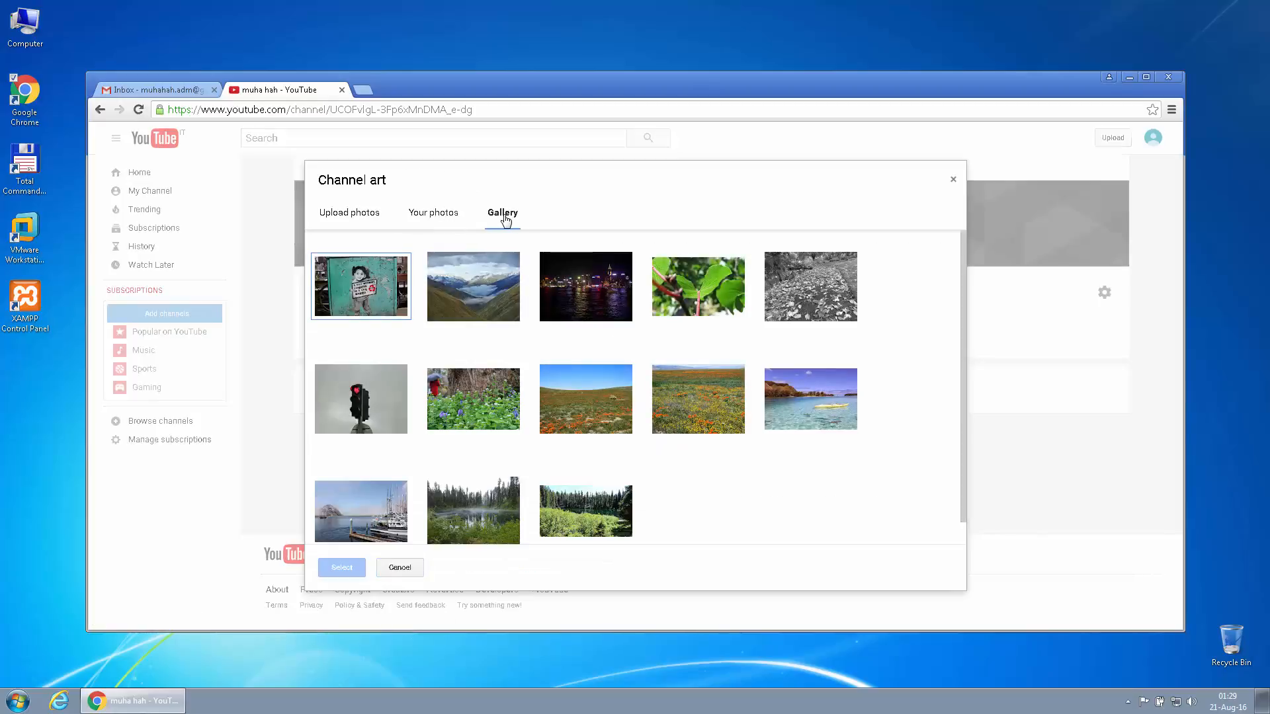
pyautogui.click(561, 306)
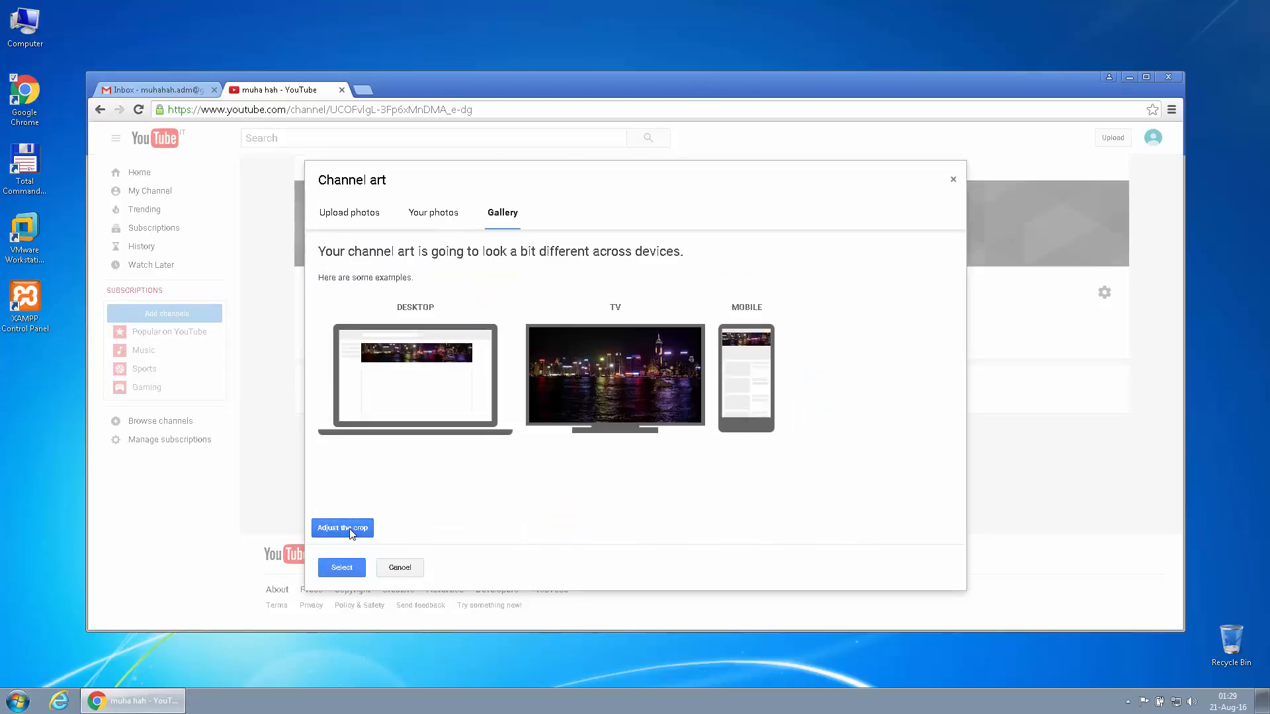
pyautogui.click(341, 568)
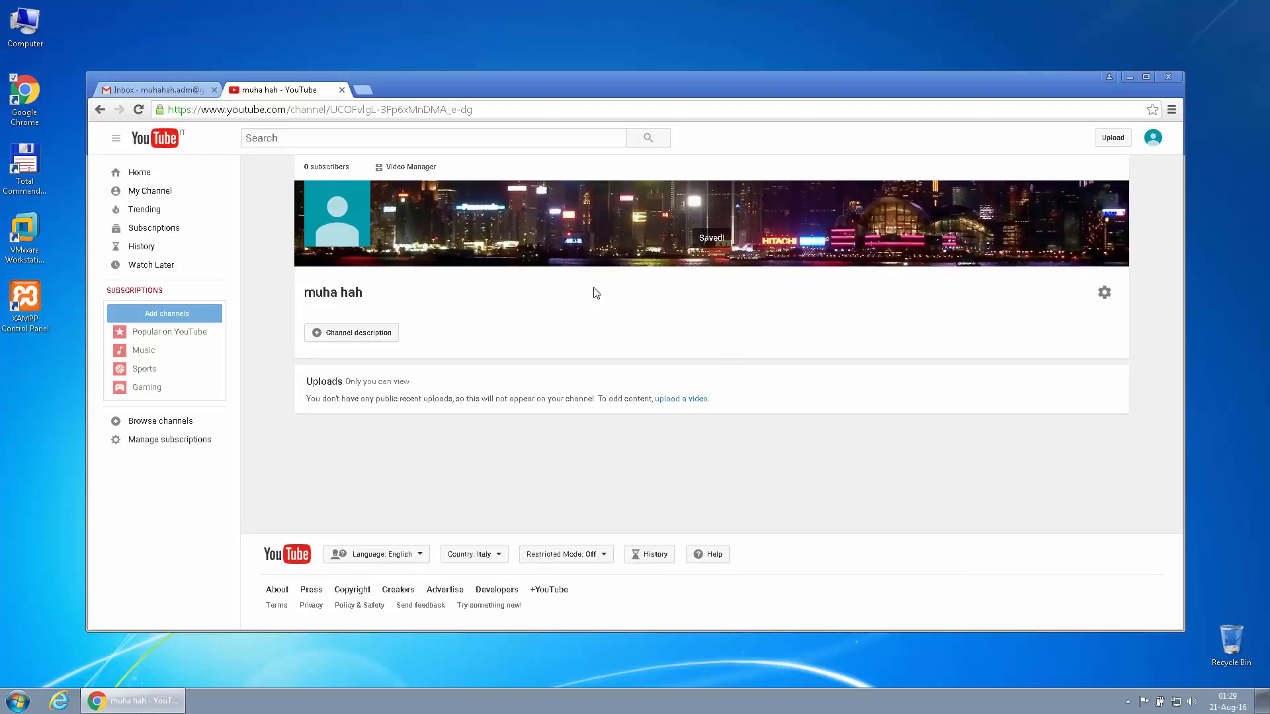
pyautogui.click(388, 335)
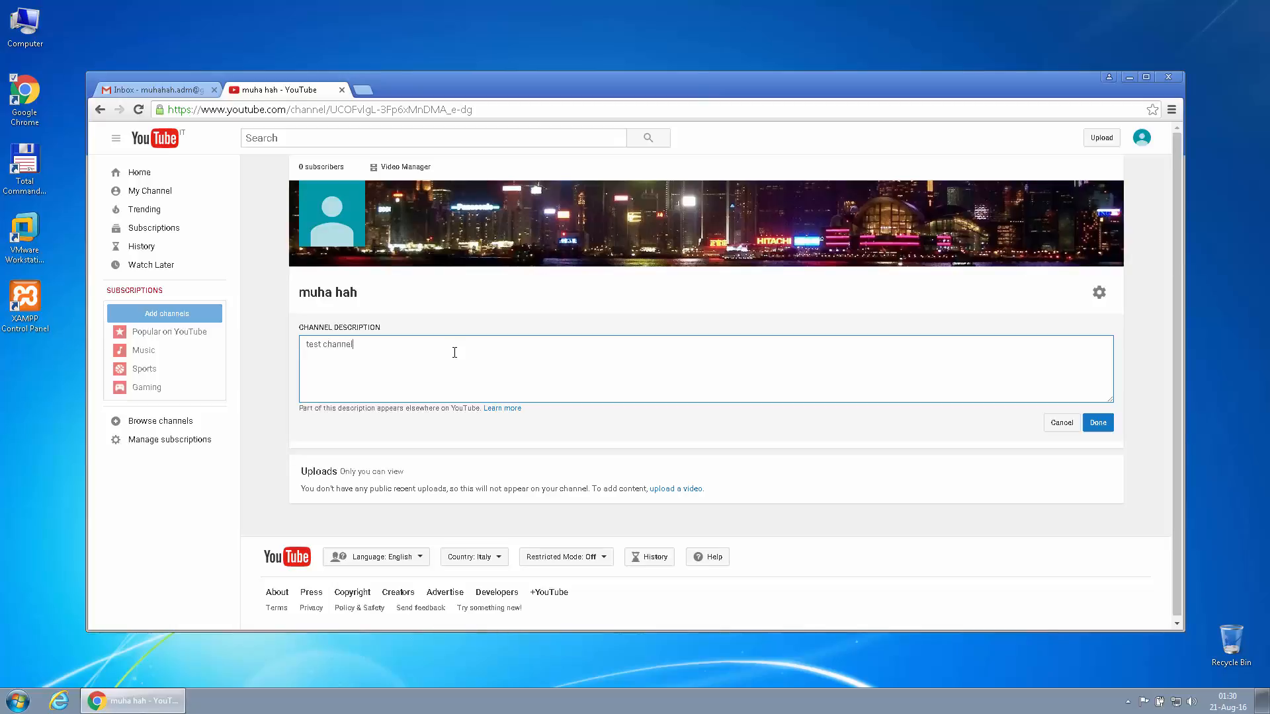
# Save the channel description and go to Google About me to edit the channel icon
pyautogui.click(1098, 423)
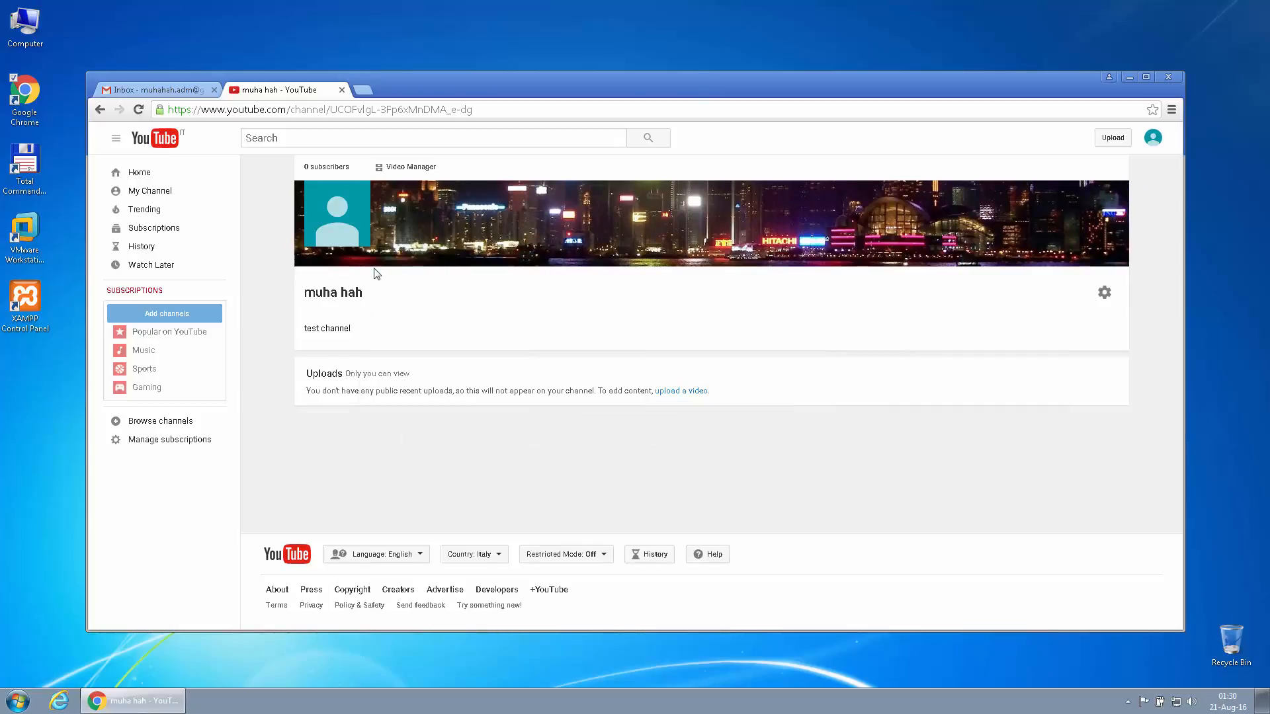
pyautogui.click(361, 192)
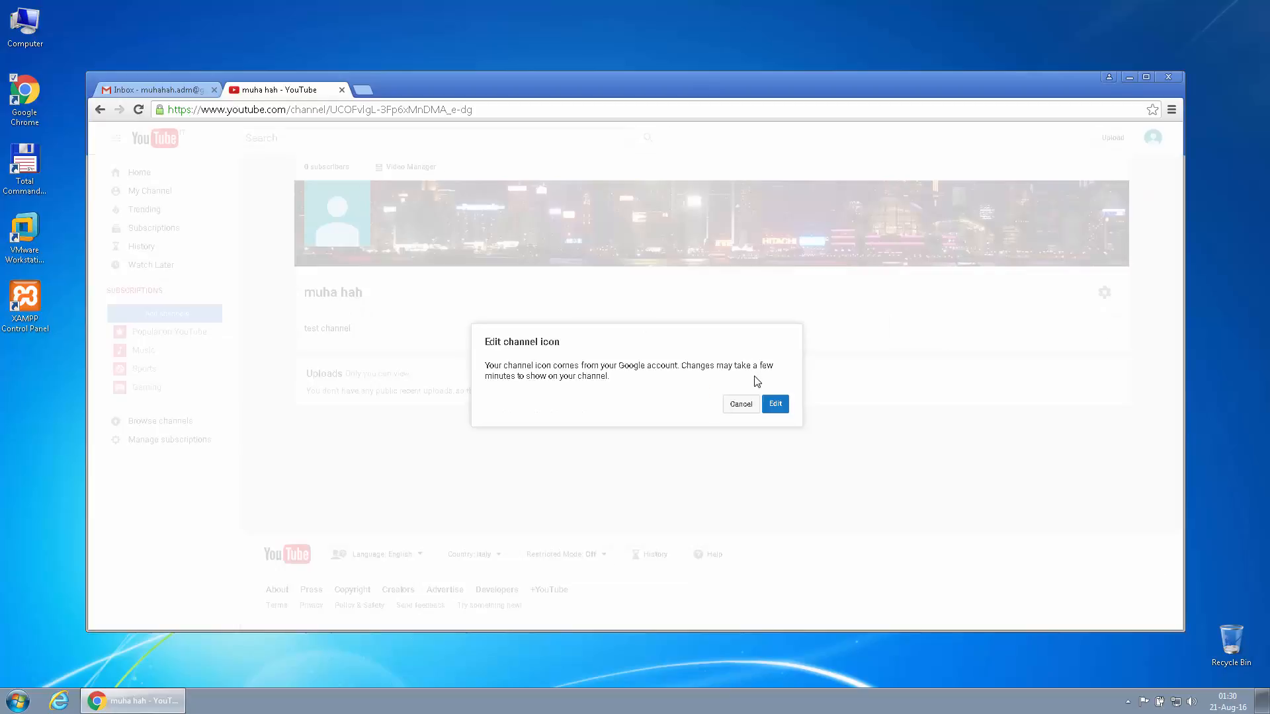
pyautogui.click(775, 404)
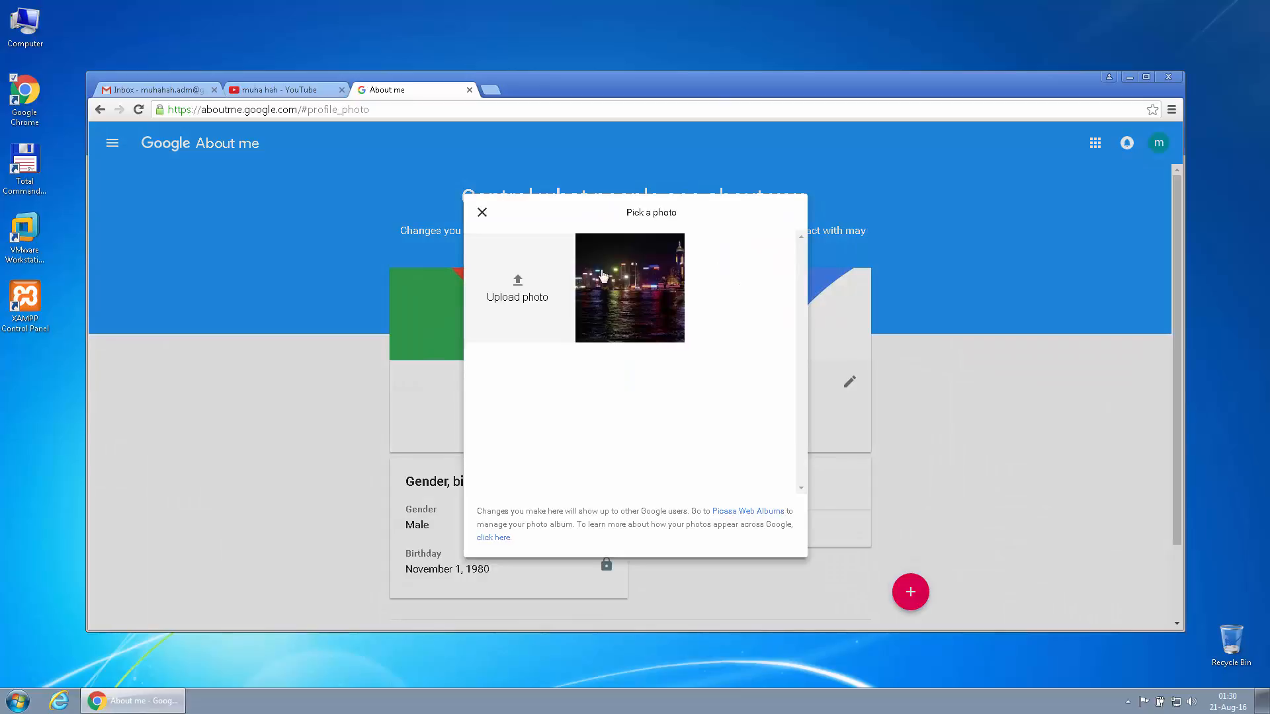
# Make the night skyline photo the profile picture, then close the About me tab
pyautogui.click(632, 274)
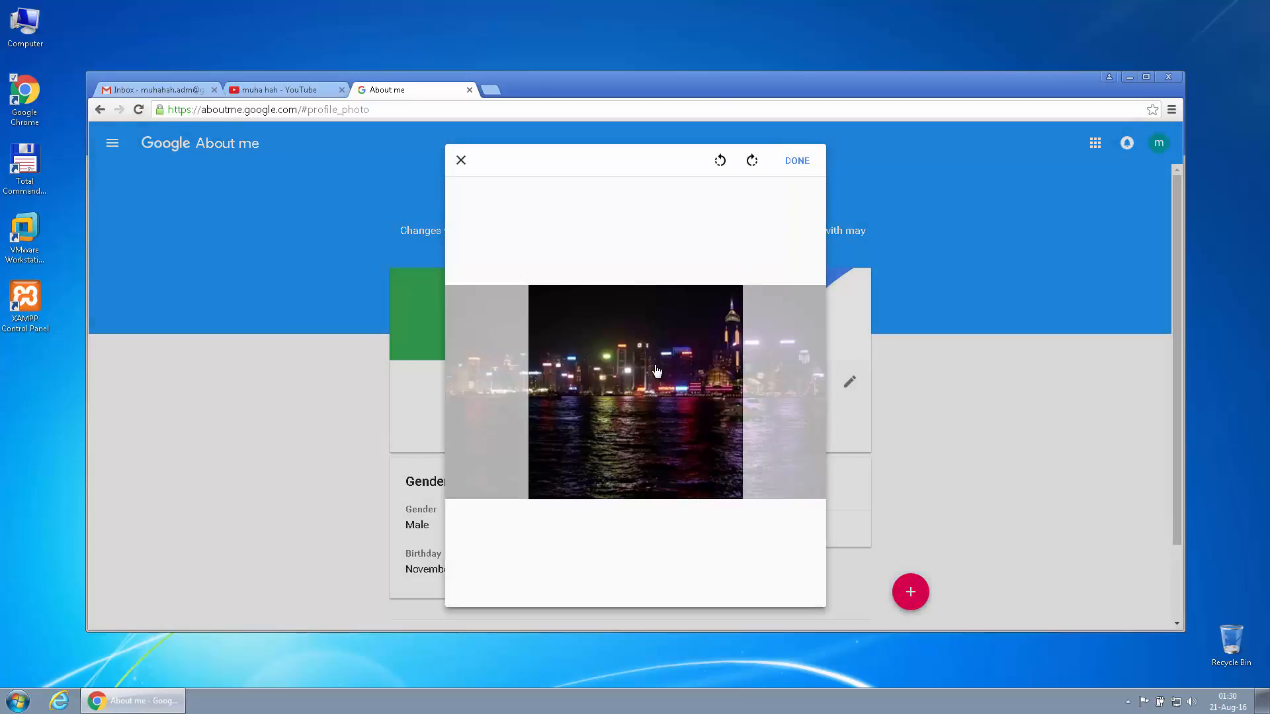
pyautogui.click(793, 162)
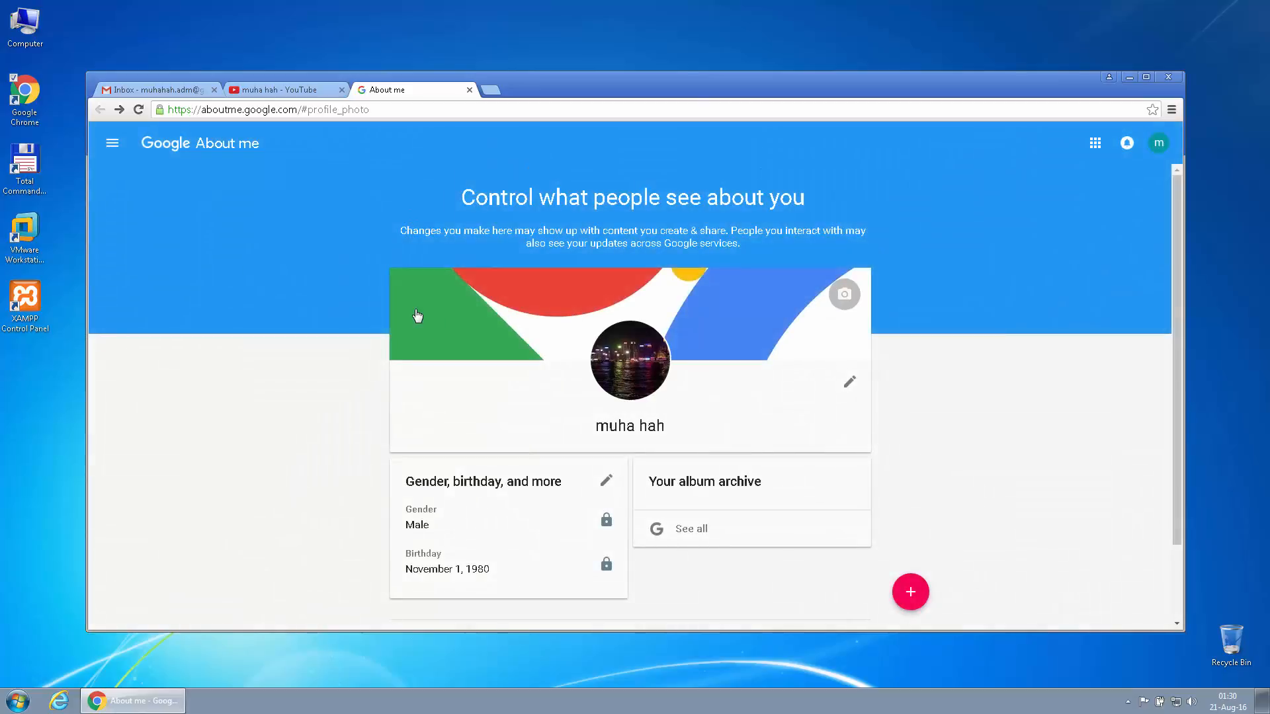
pyautogui.click(469, 90)
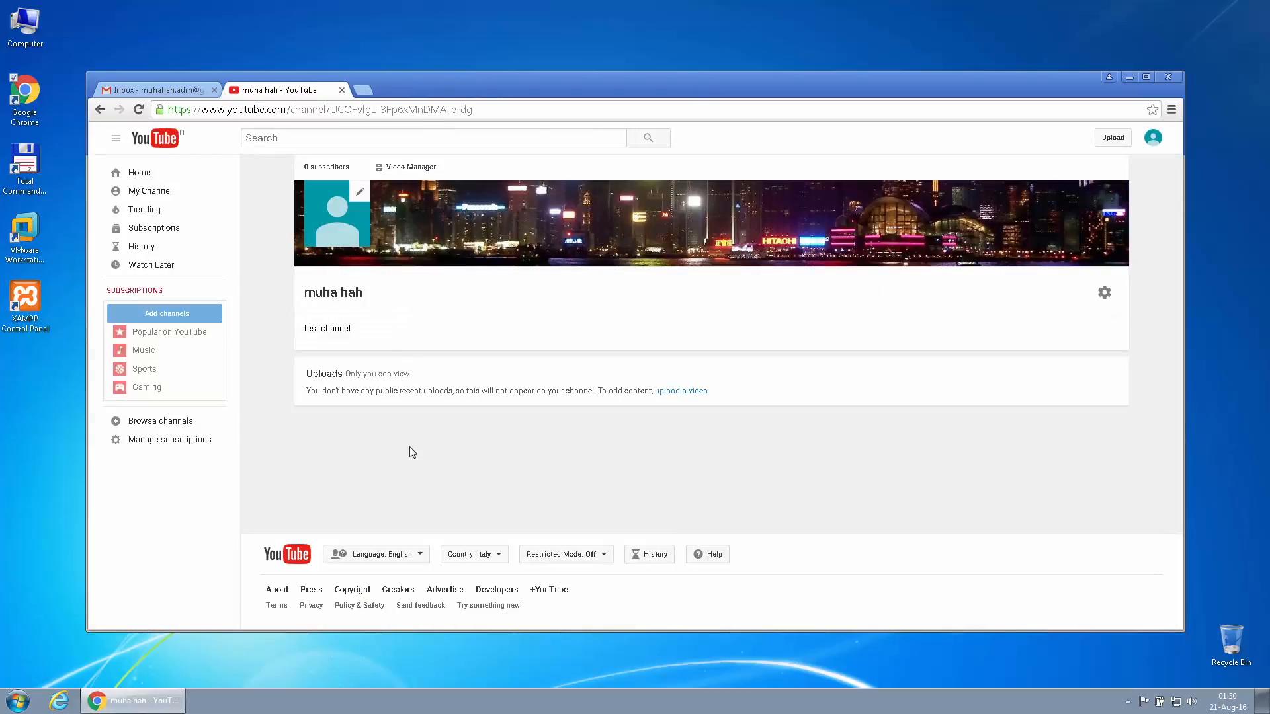
# Refresh the channel page and look through its playlists, videos and upload page
pyautogui.click(139, 109)
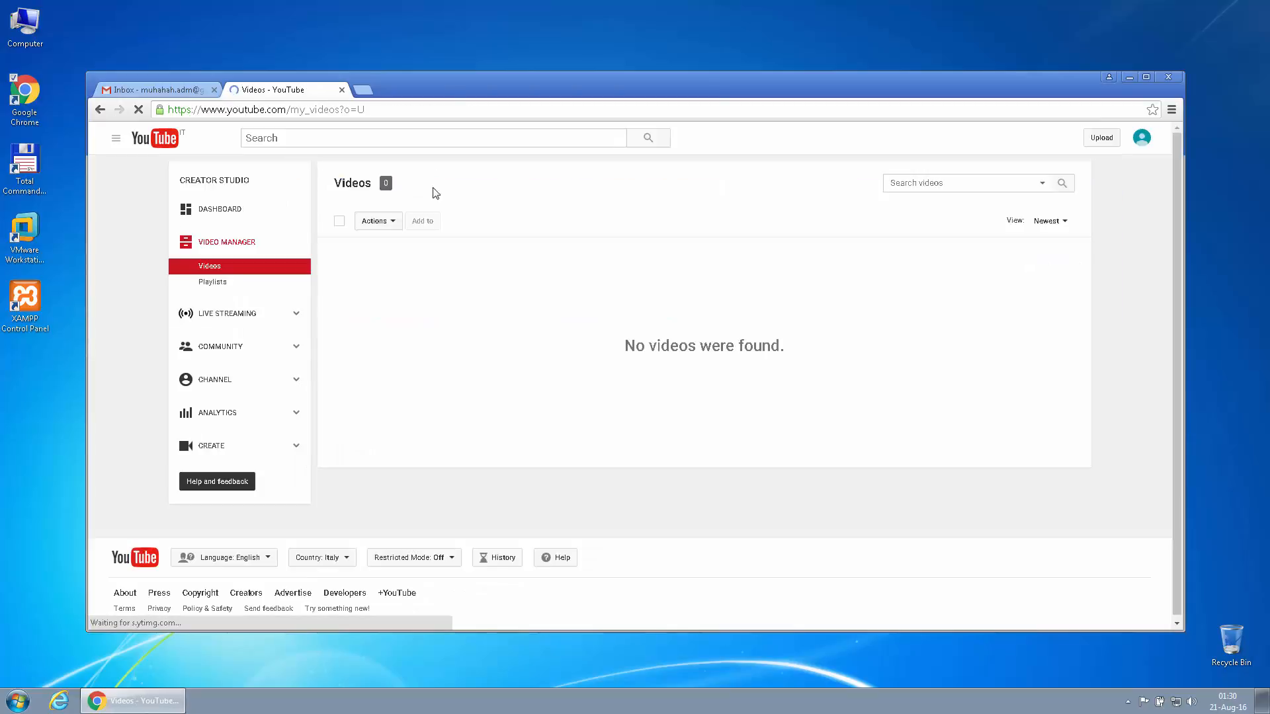
pyautogui.click(252, 288)
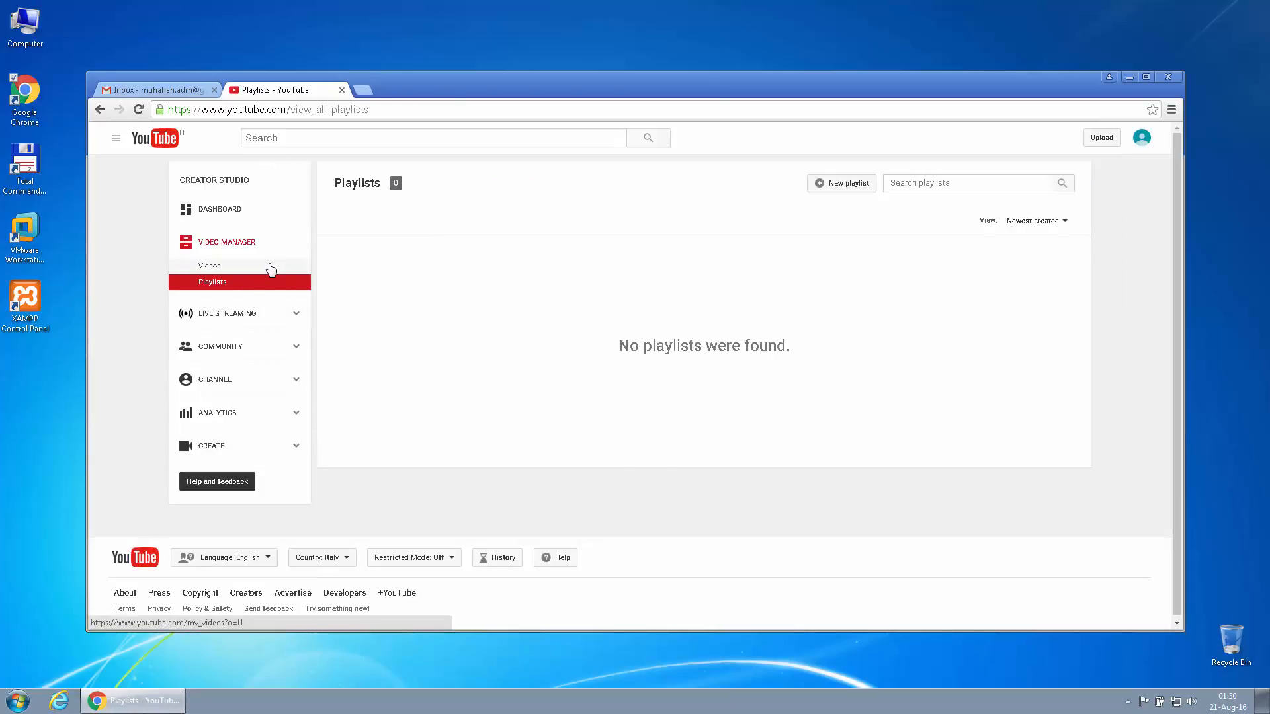
pyautogui.click(250, 270)
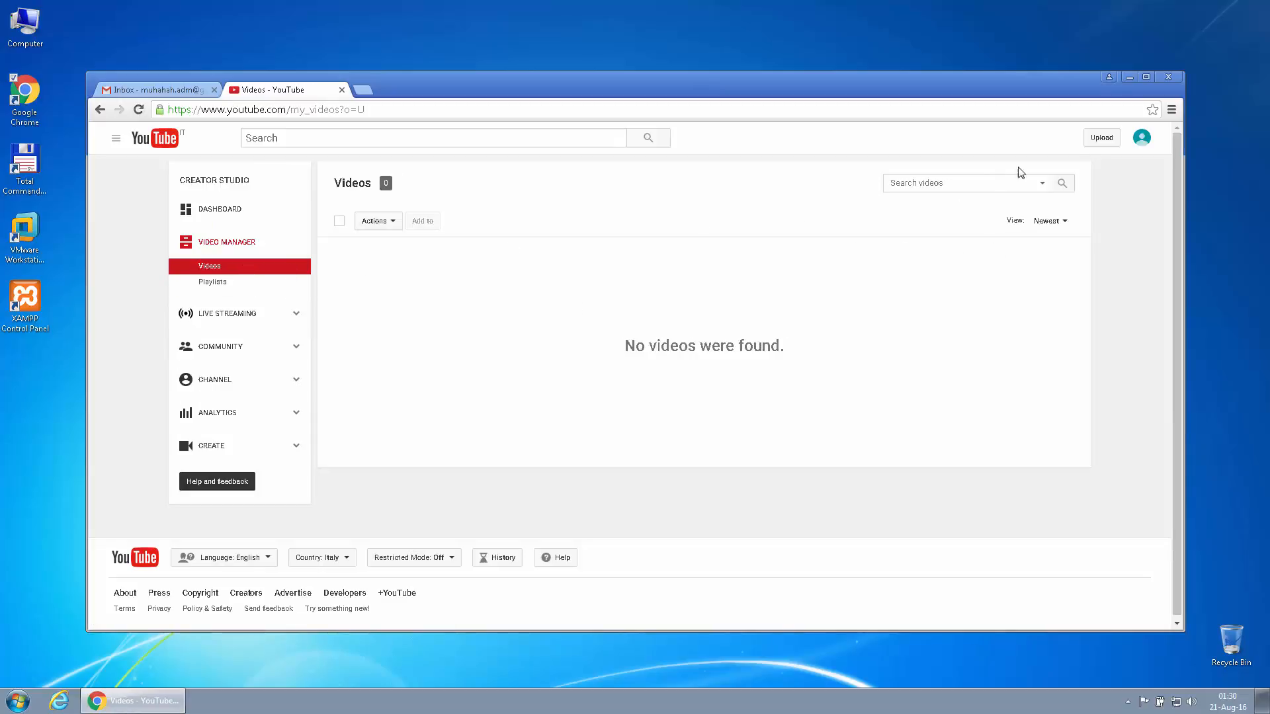
pyautogui.click(1101, 137)
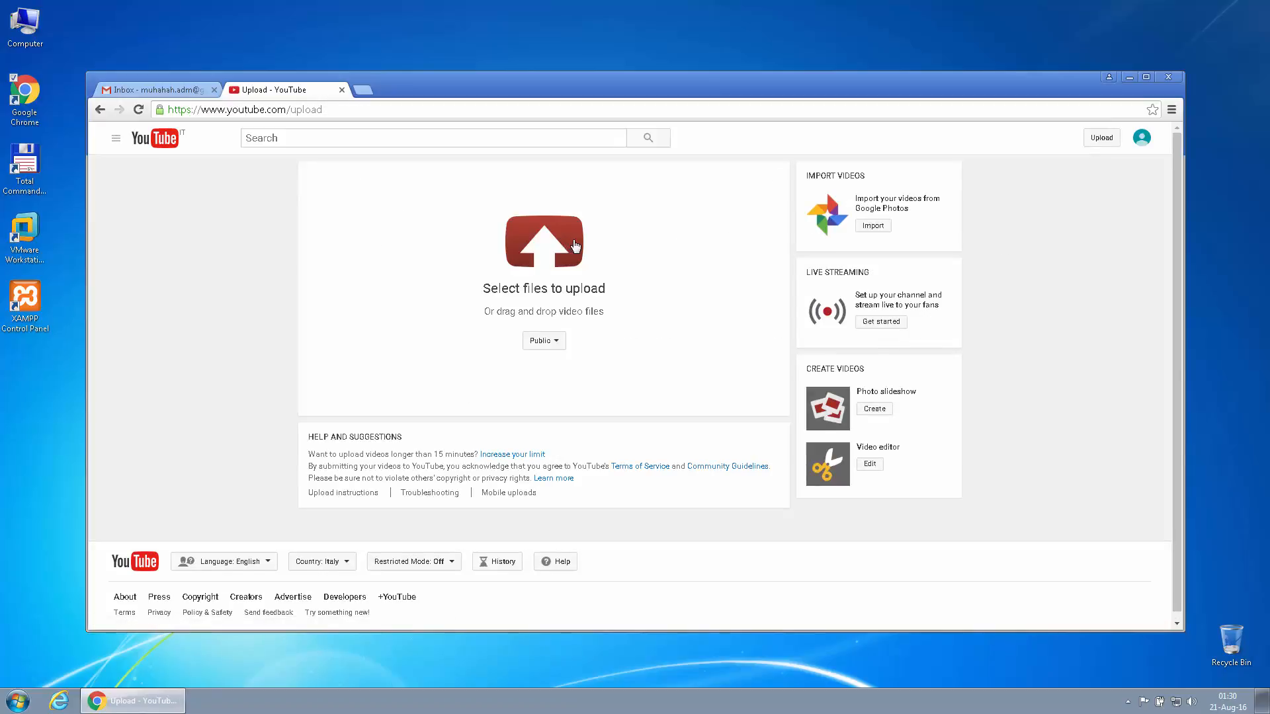
pyautogui.click(170, 146)
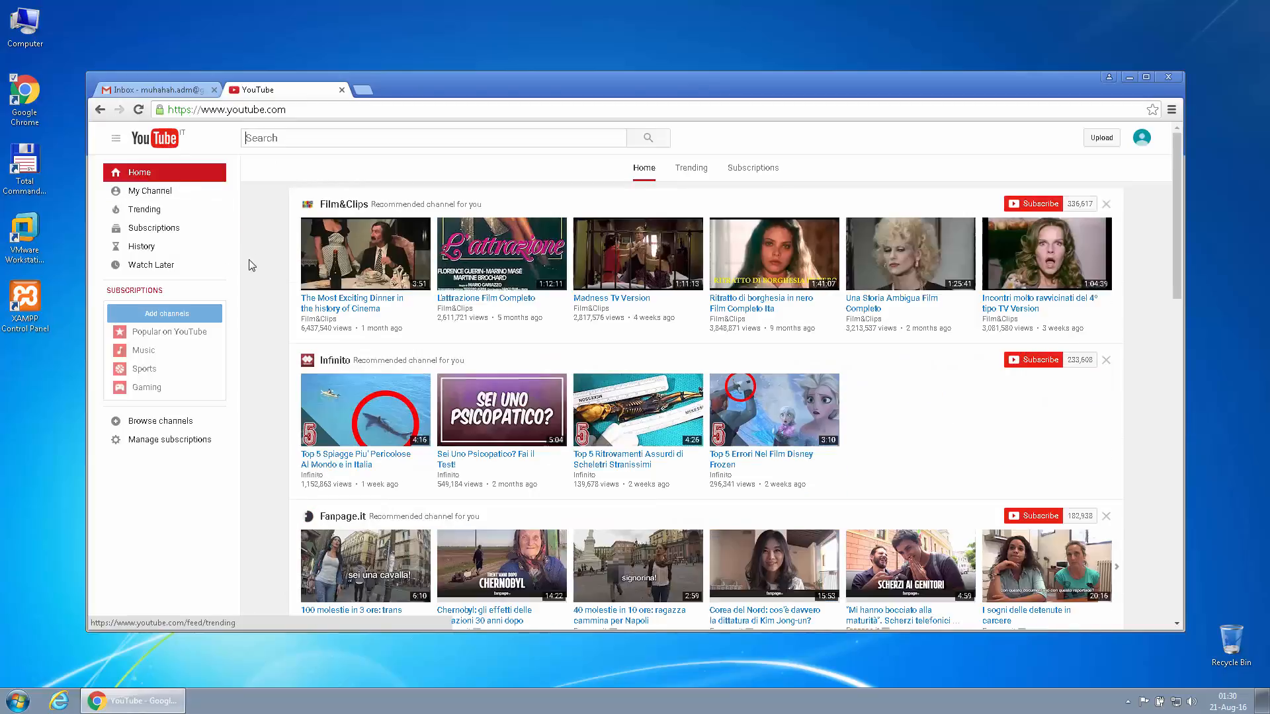
# Return to the channel page and open its Video Manager
pyautogui.click(165, 199)
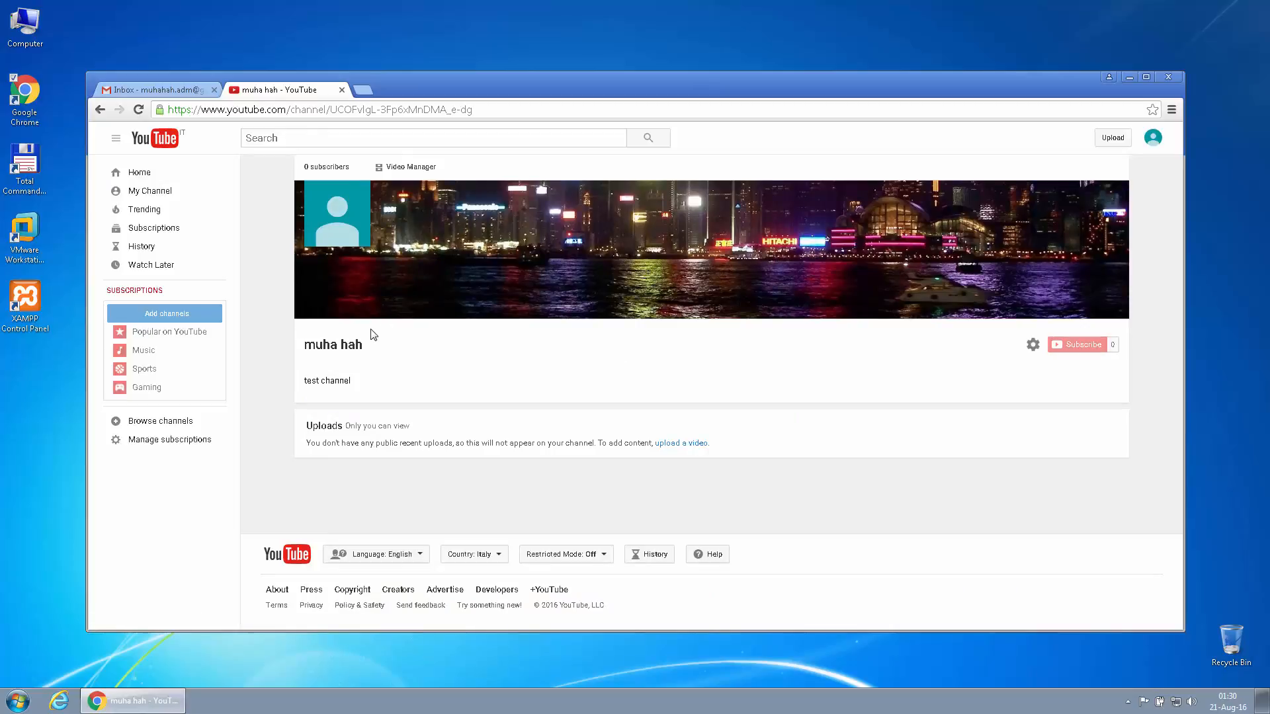
pyautogui.moveTo(1025, 222)
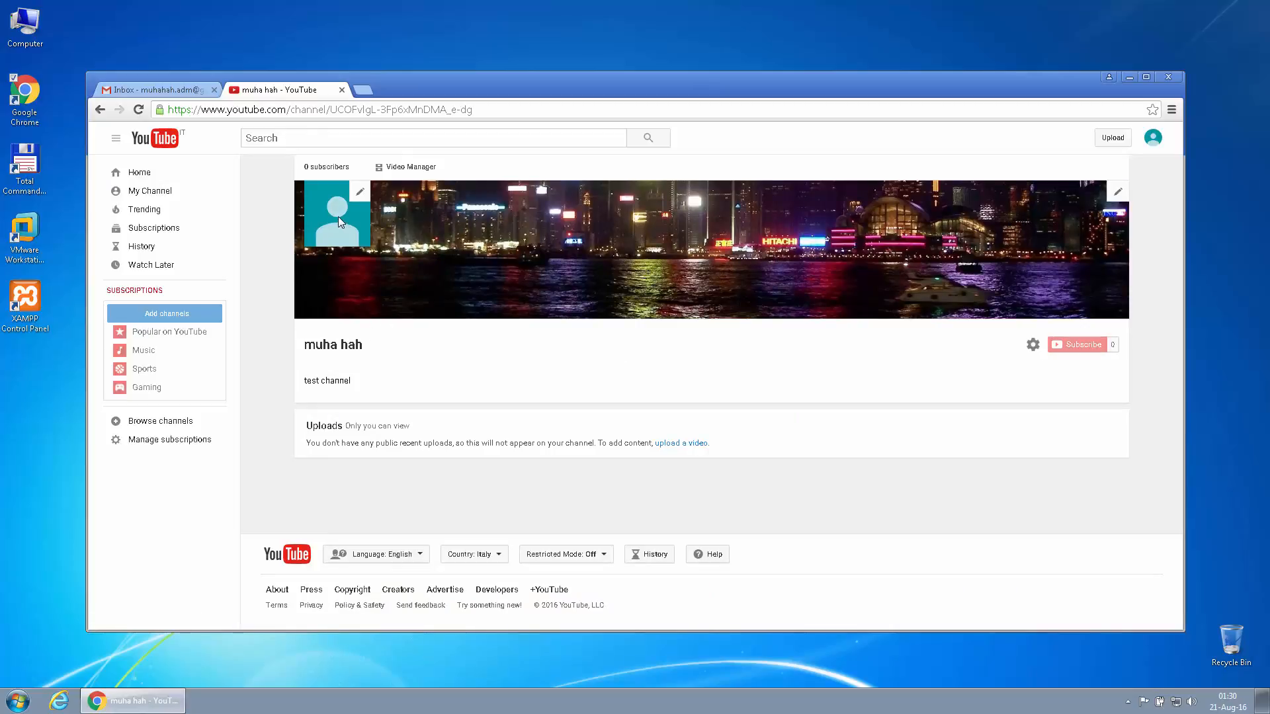
pyautogui.click(402, 174)
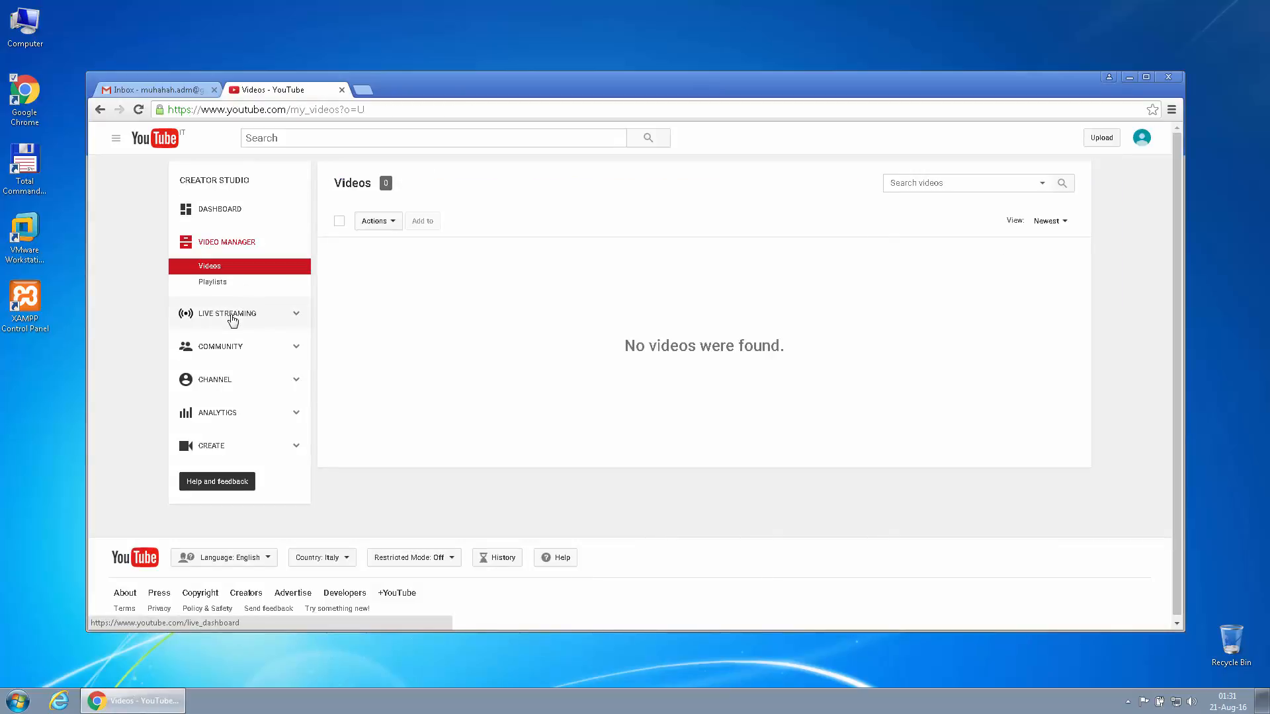
# Start live streaming setup and submit the phone number for text-message verification, country Italy
pyautogui.click(231, 316)
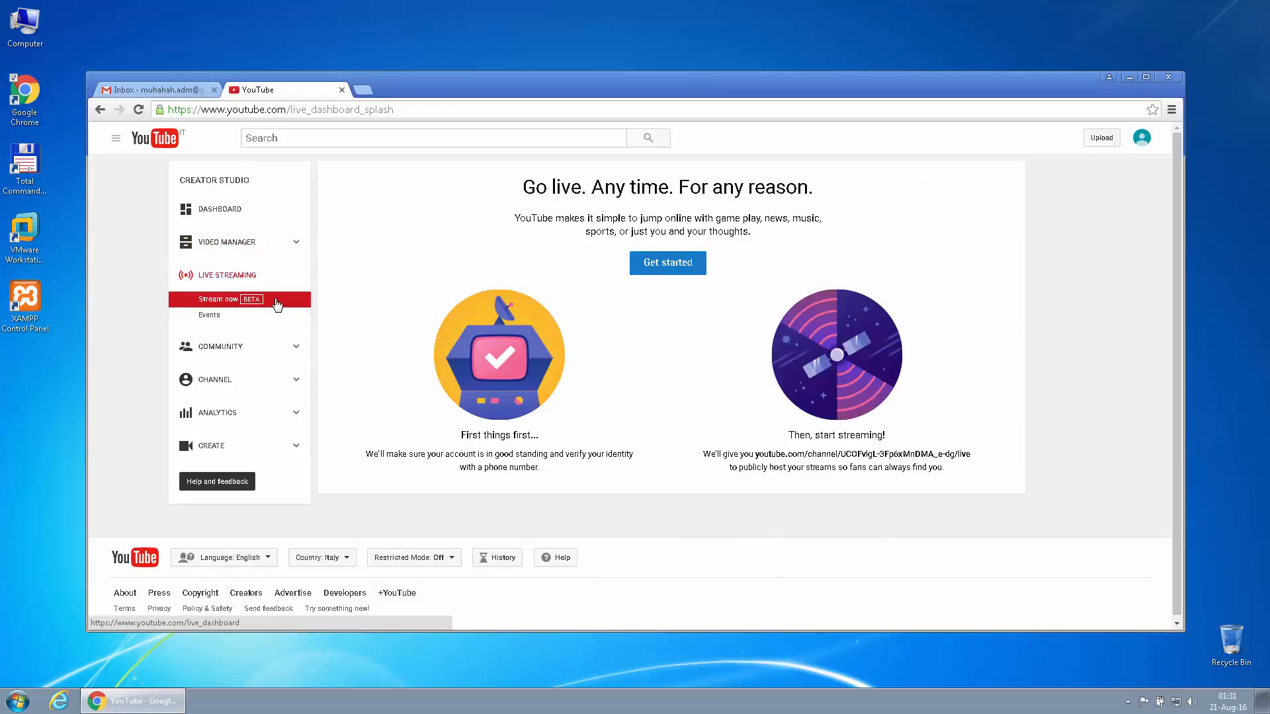
pyautogui.click(668, 263)
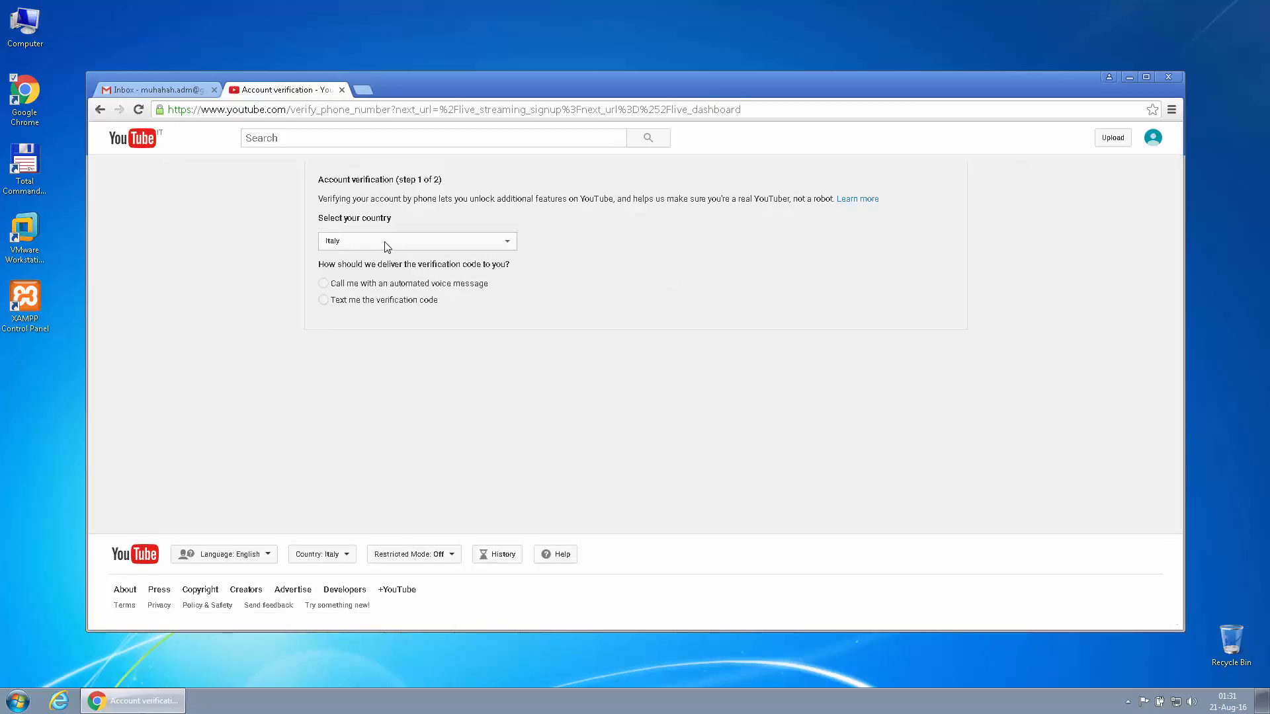
pyautogui.click(334, 302)
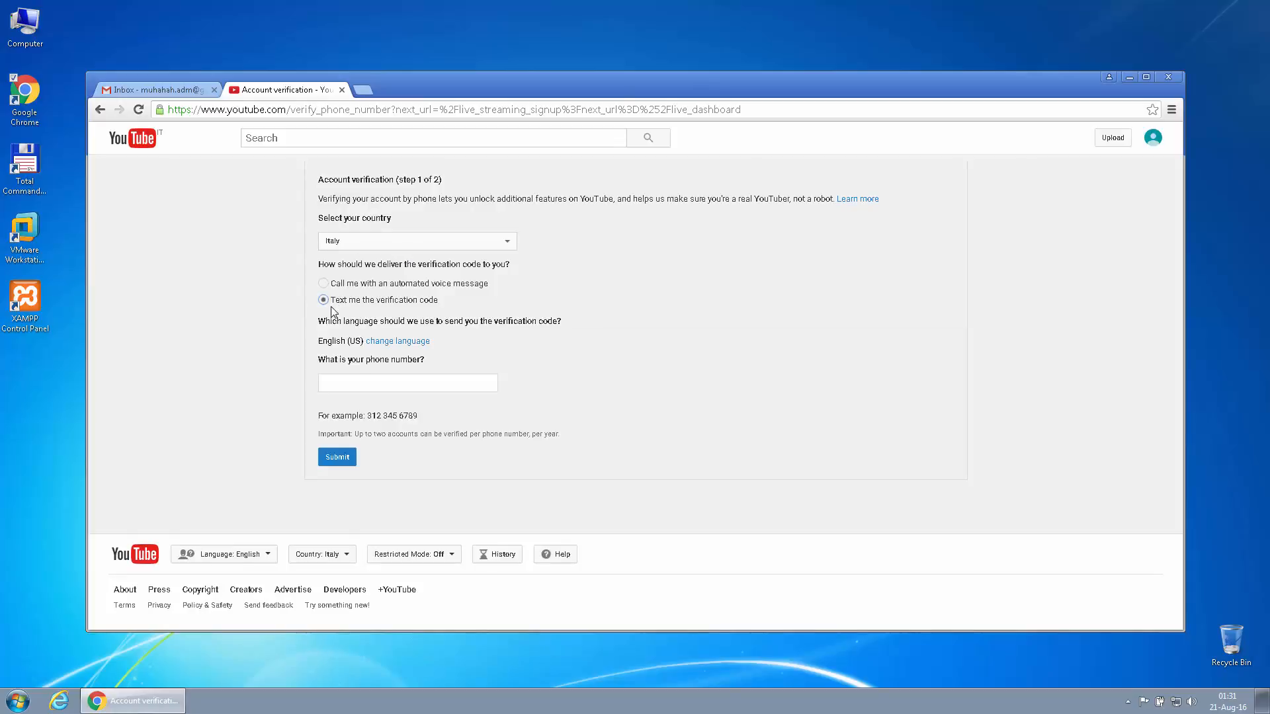
pyautogui.click(357, 377)
pyautogui.write('+3')
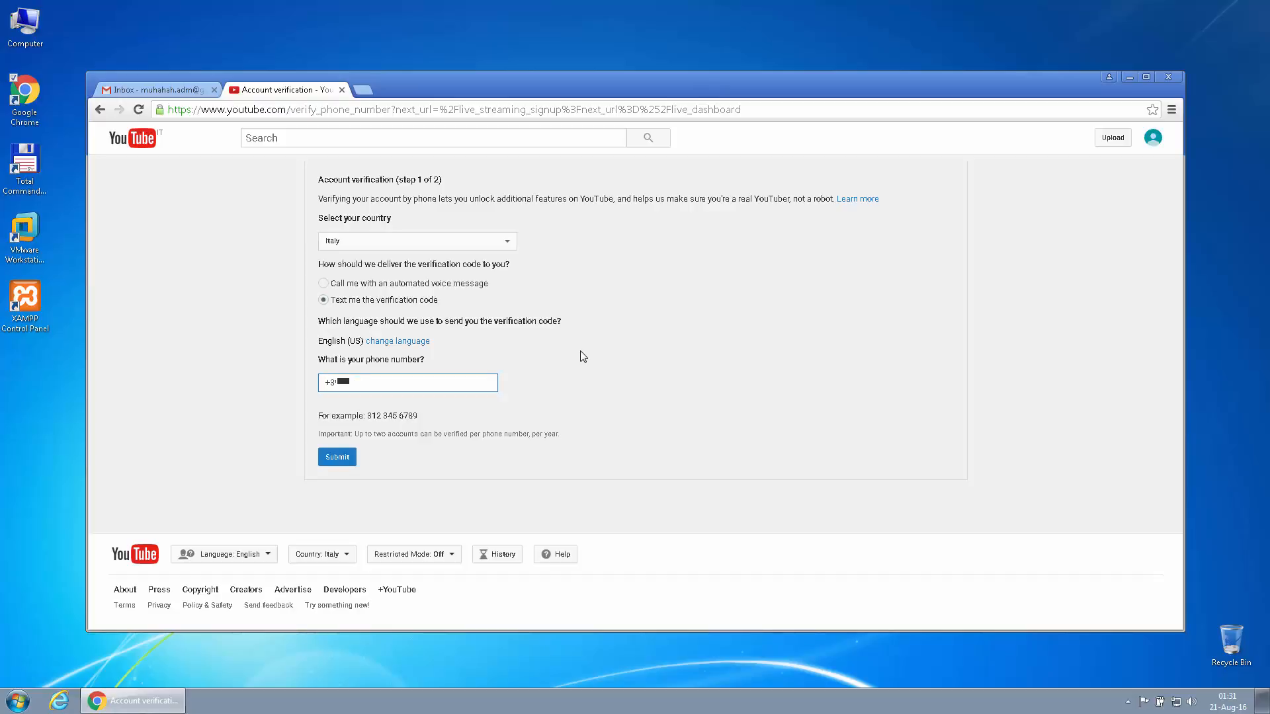
pyautogui.click(337, 458)
# Enter and submit the texted verification code, then continue to the live-streaming terms
pyautogui.click(385, 262)
pyautogui.write('351')
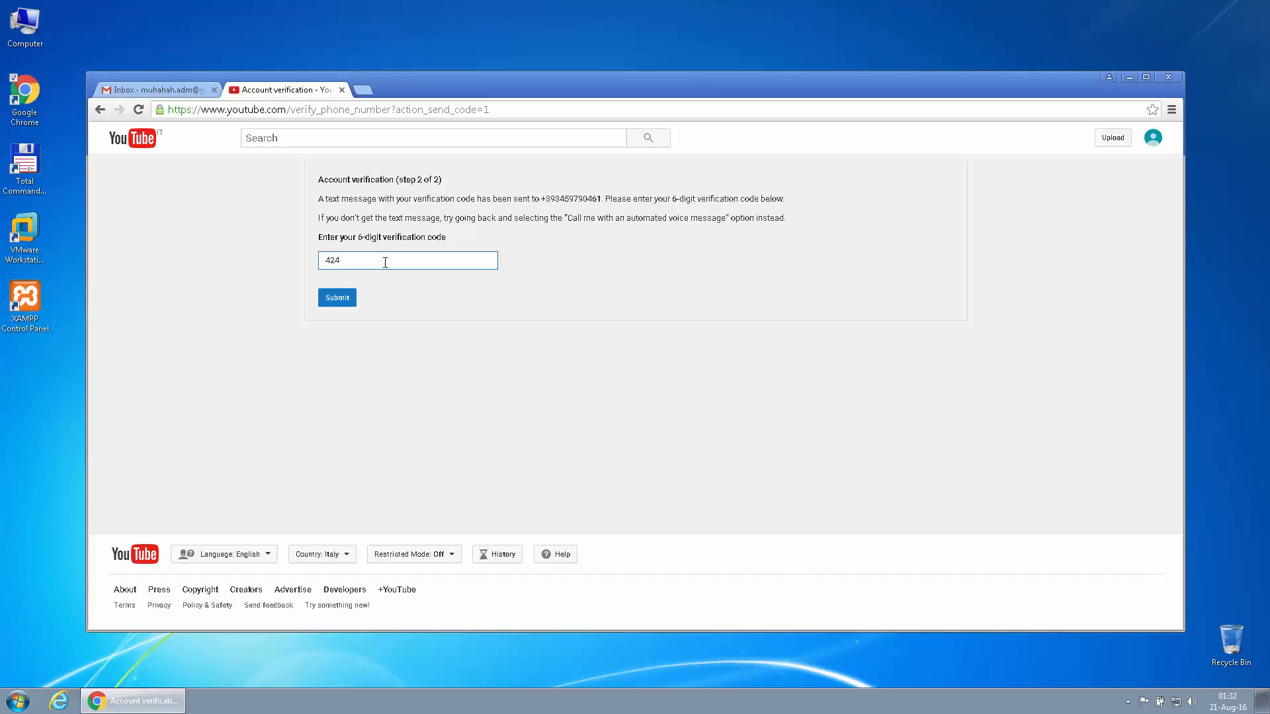
pyautogui.click(337, 297)
pyautogui.click(360, 233)
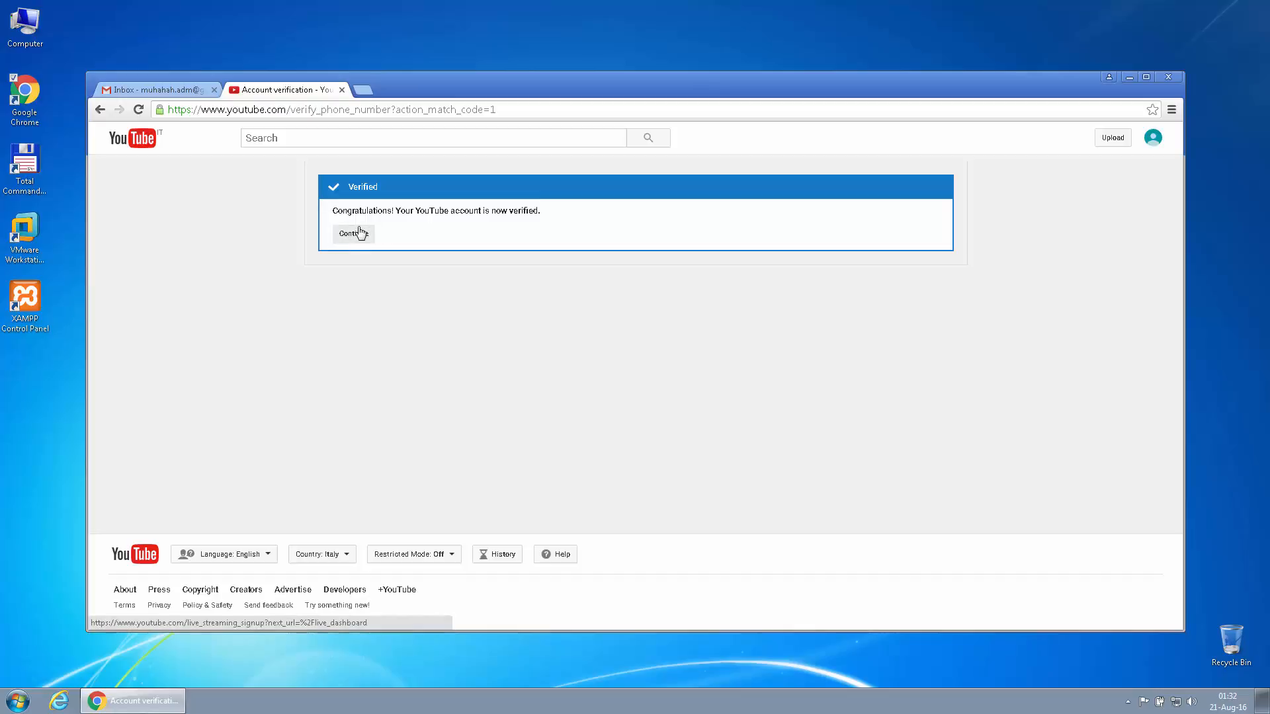
# Agree to the terms, rate Very satisfied, dismiss the banner, and raise and enlarge the browser window
pyautogui.click(321, 343)
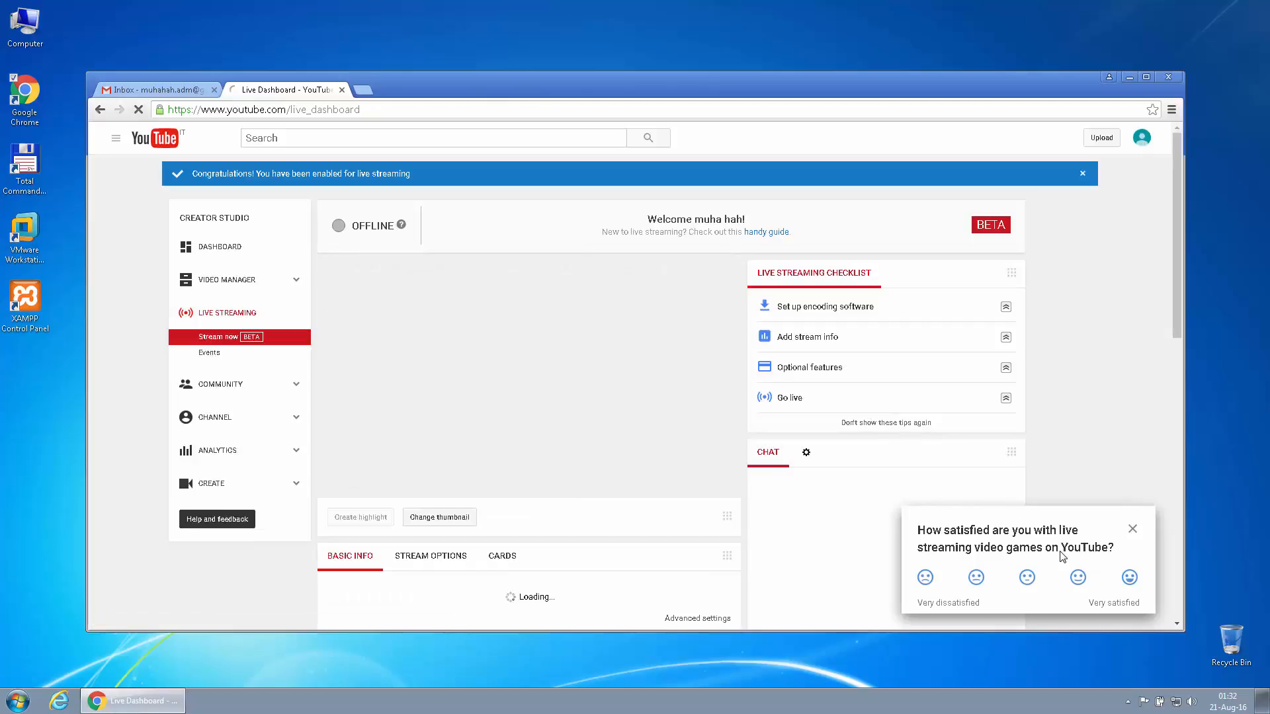
pyautogui.click(1130, 577)
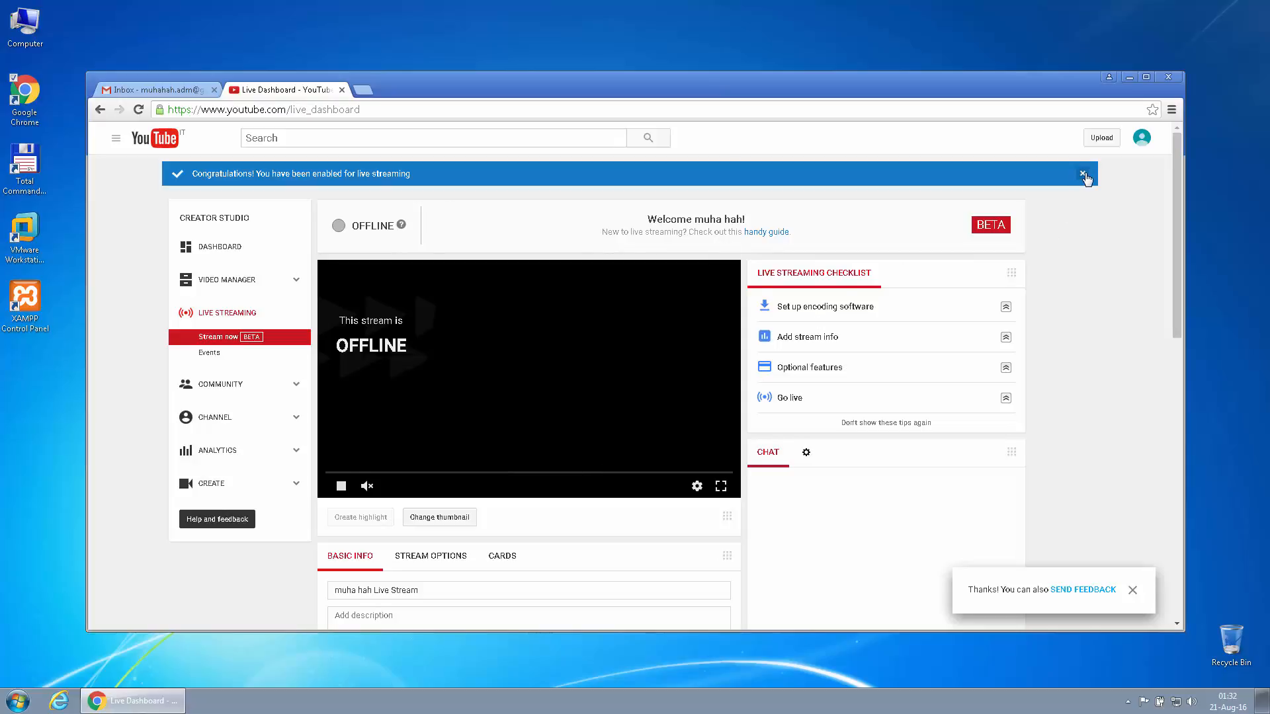
pyautogui.click(1083, 174)
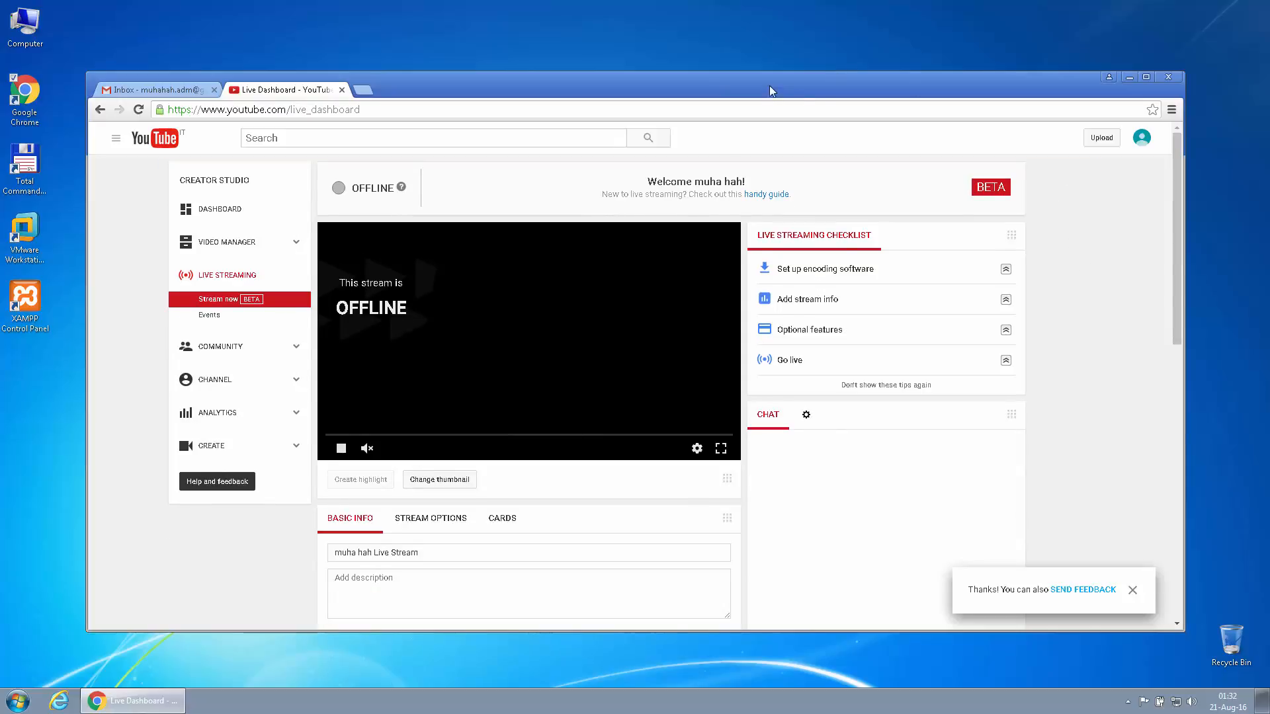
pyautogui.moveTo(770, 87); pyautogui.dragTo(770, 59)
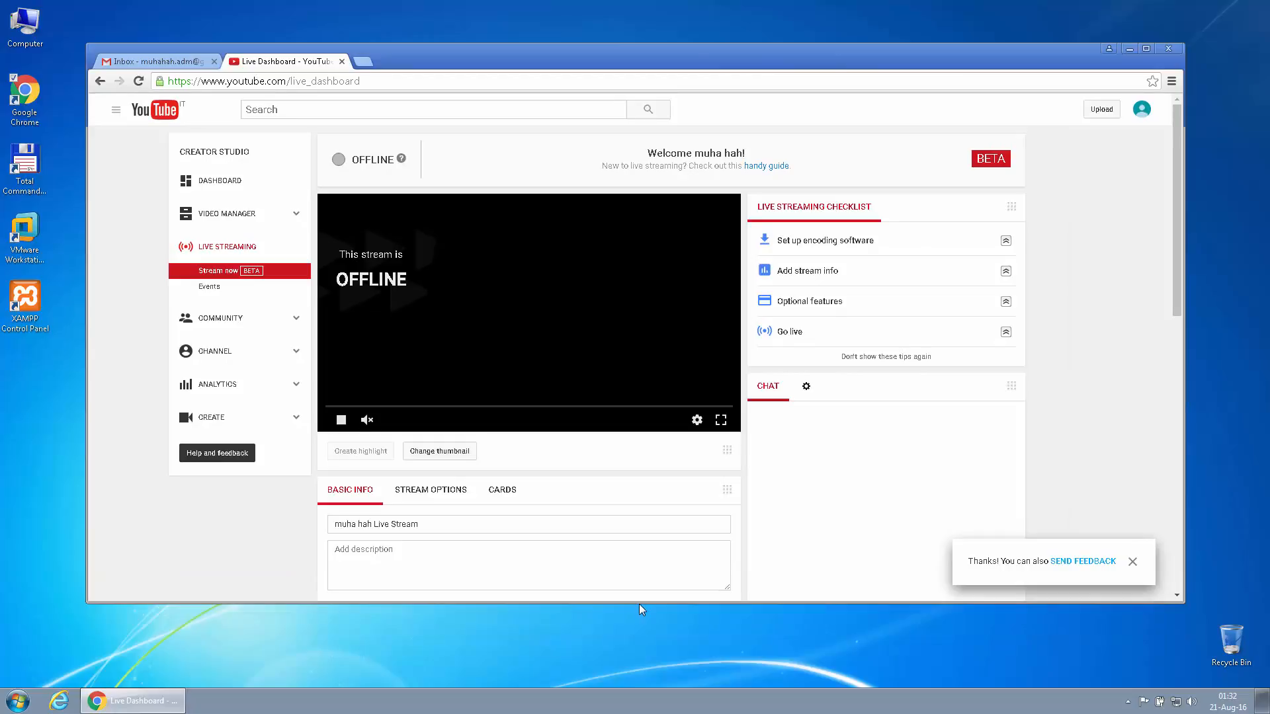
pyautogui.moveTo(639, 604); pyautogui.dragTo(661, 665)
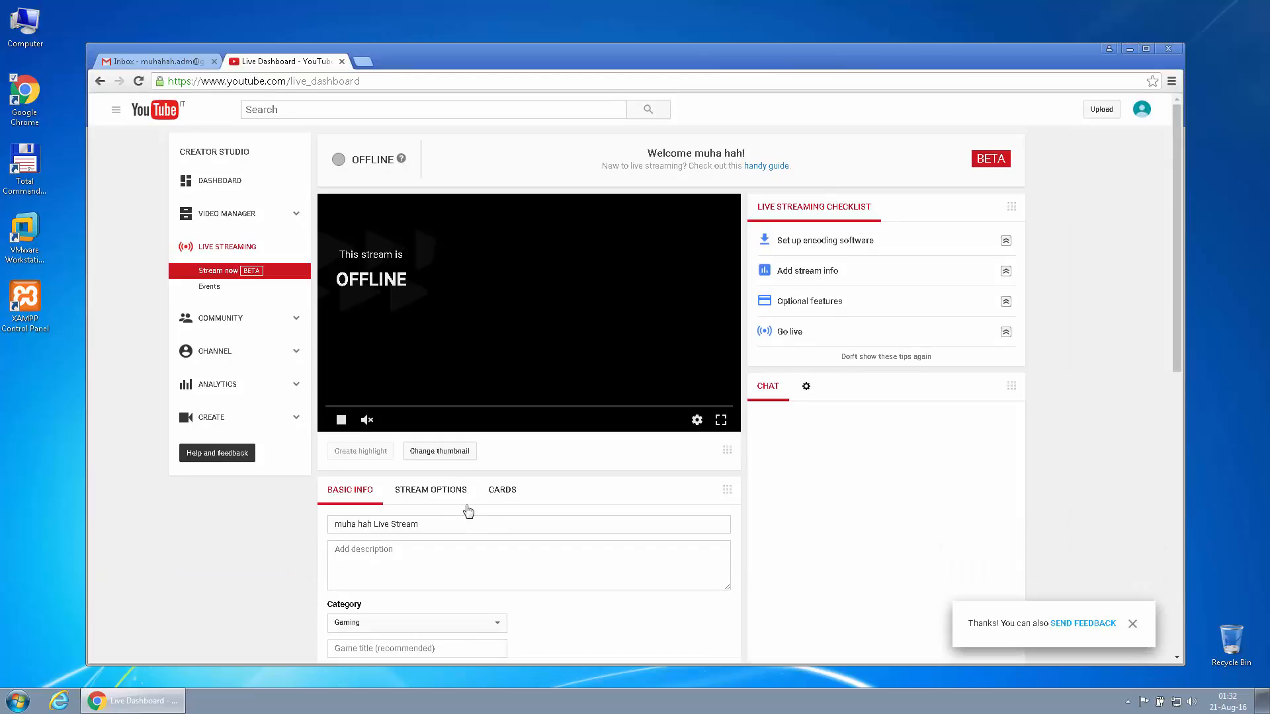
# Show Stream Options and scroll to Encoder Setup with server rtmp://a.rtmp.youtube.com/live2
pyautogui.click(437, 489)
pyautogui.scroll(-2, 708, 506)
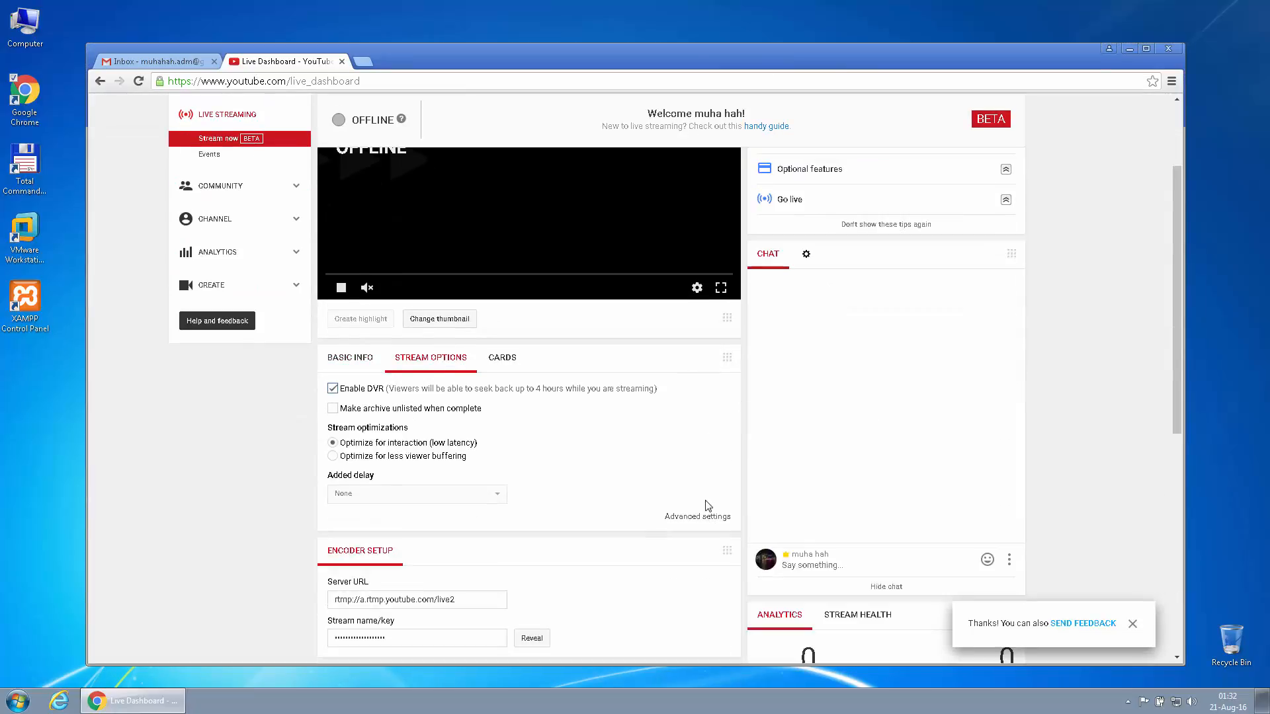
pyautogui.scroll(-2, 628, 488)
pyautogui.scroll(3, 660, 455)
pyautogui.scroll(-2, 558, 499)
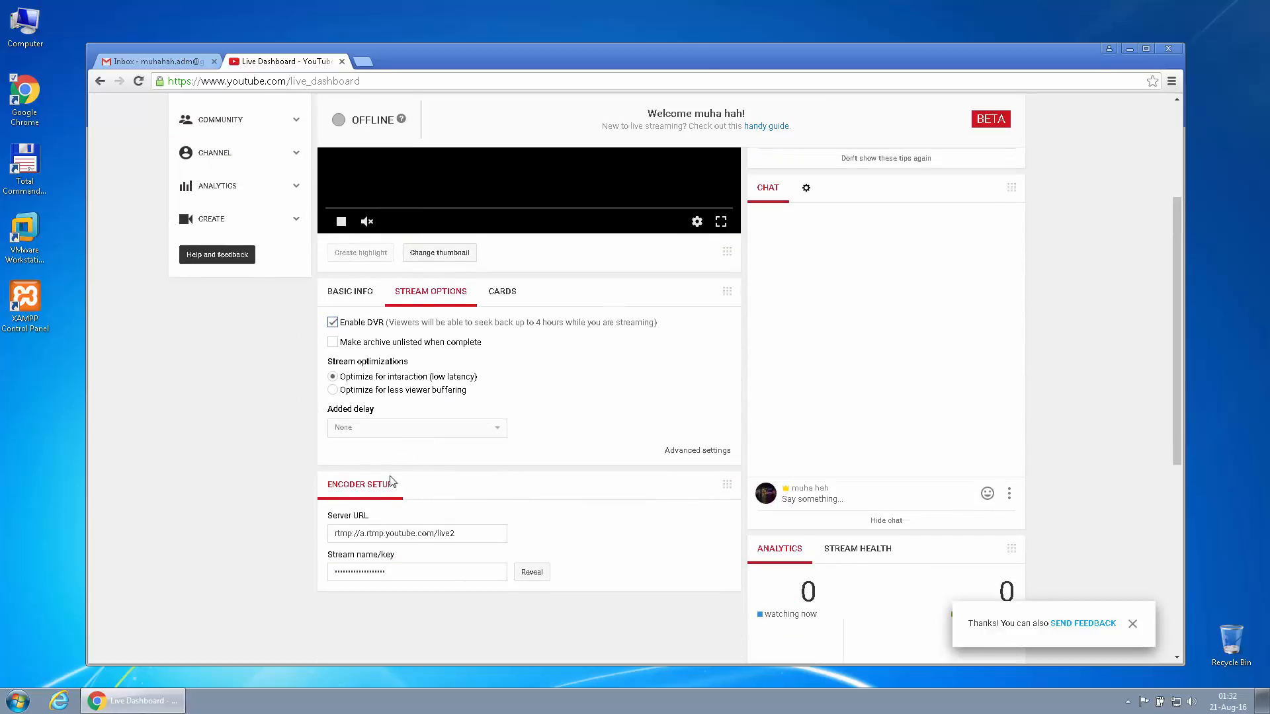
pyautogui.moveTo(333, 557); pyautogui.dragTo(384, 561)
# Reveal and select the stream key, then go through Cards back to Basic Info
pyautogui.click(527, 574)
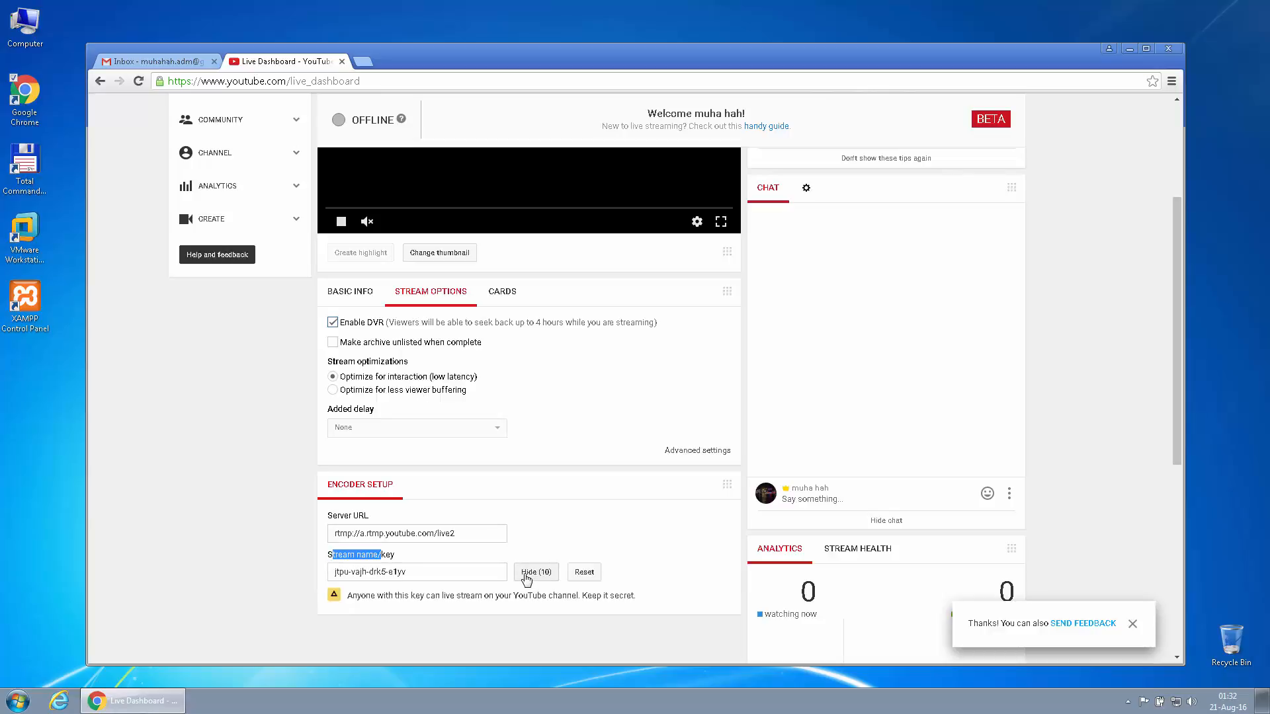
pyautogui.click(435, 575)
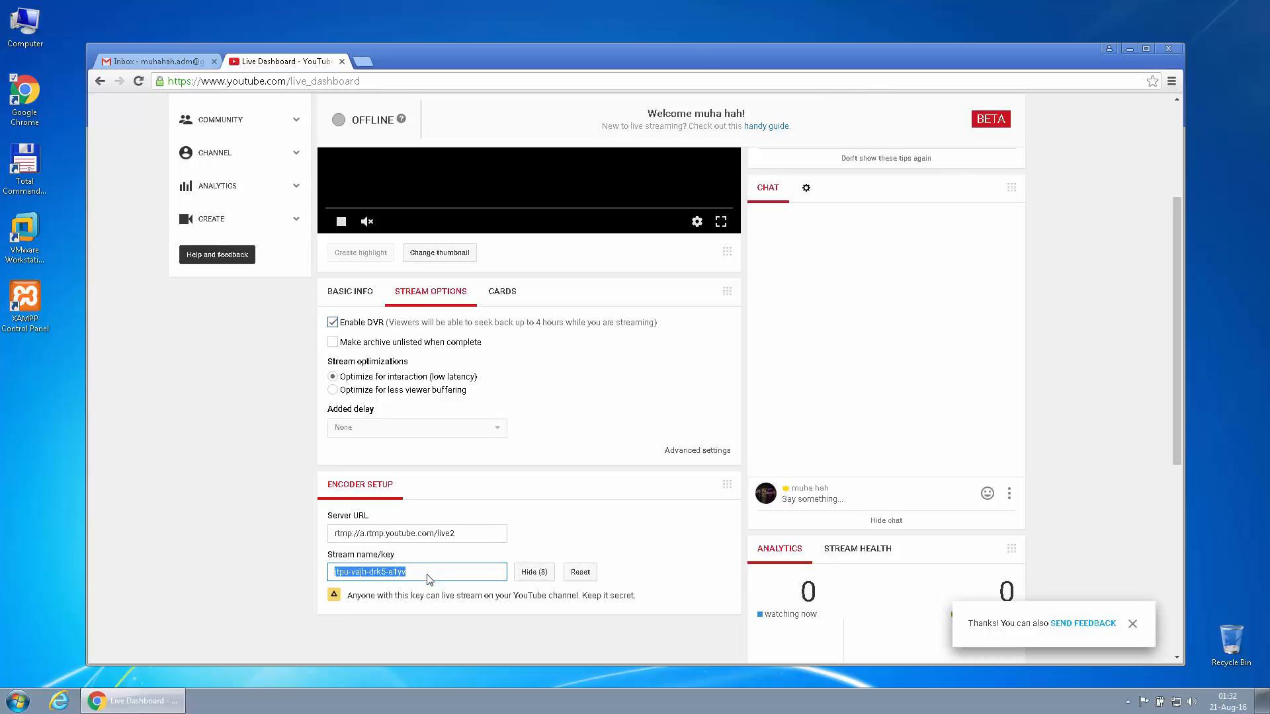
pyautogui.click(430, 622)
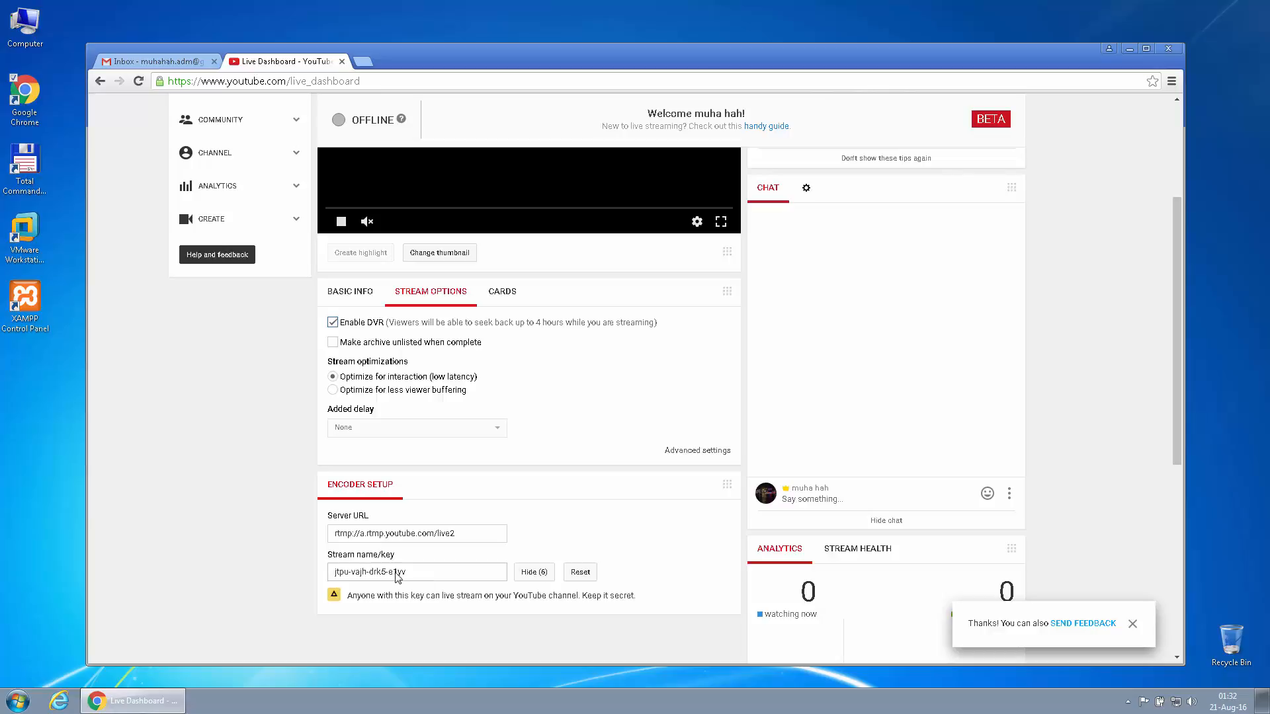
pyautogui.click(363, 574)
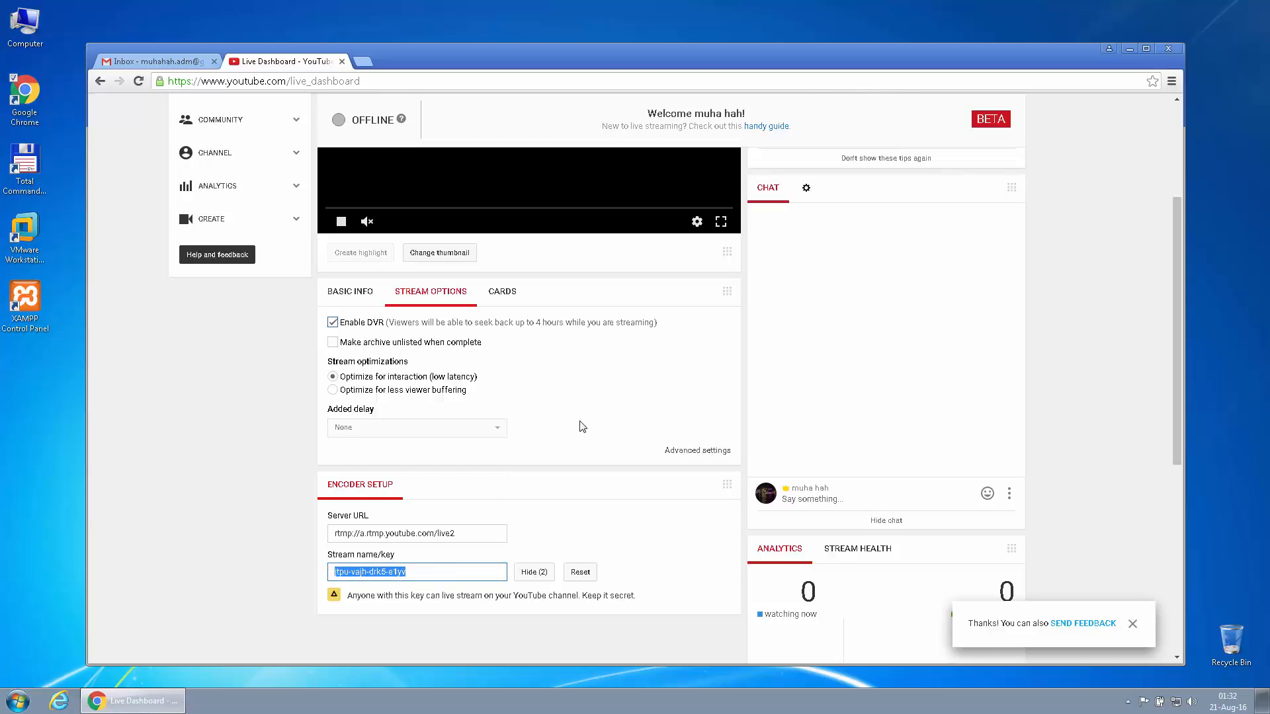
pyautogui.click(499, 295)
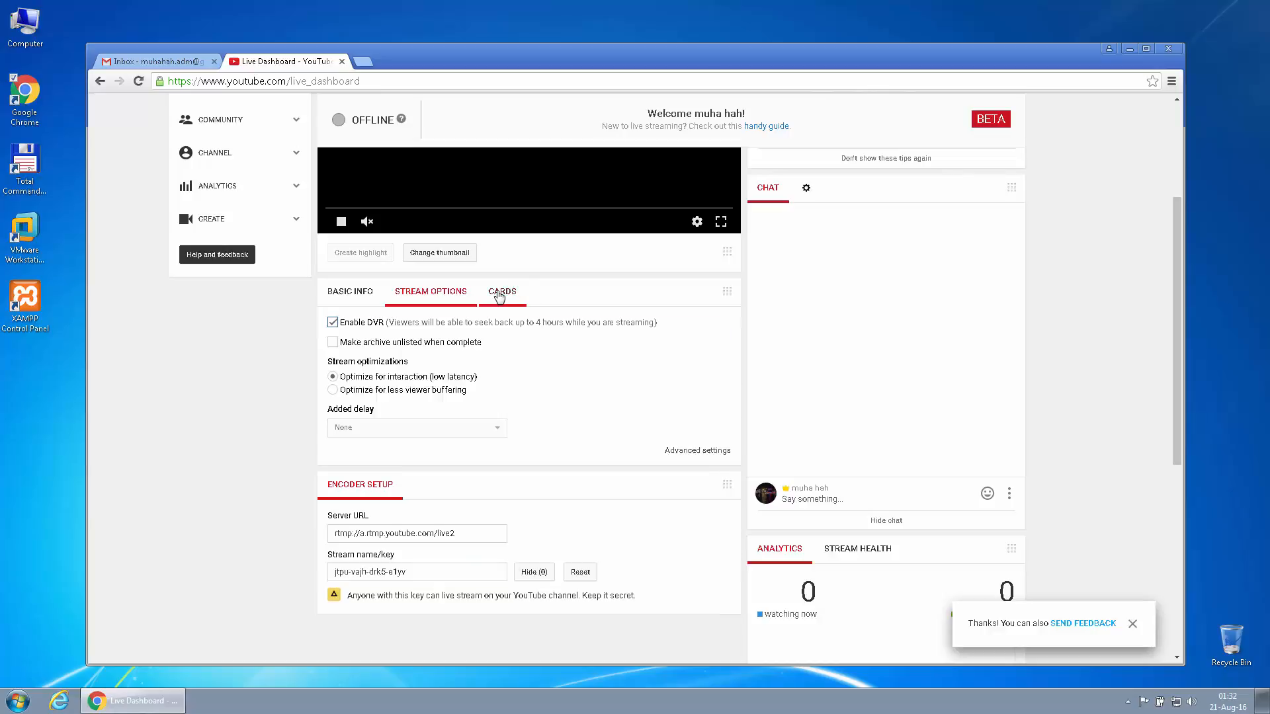
pyautogui.click(361, 292)
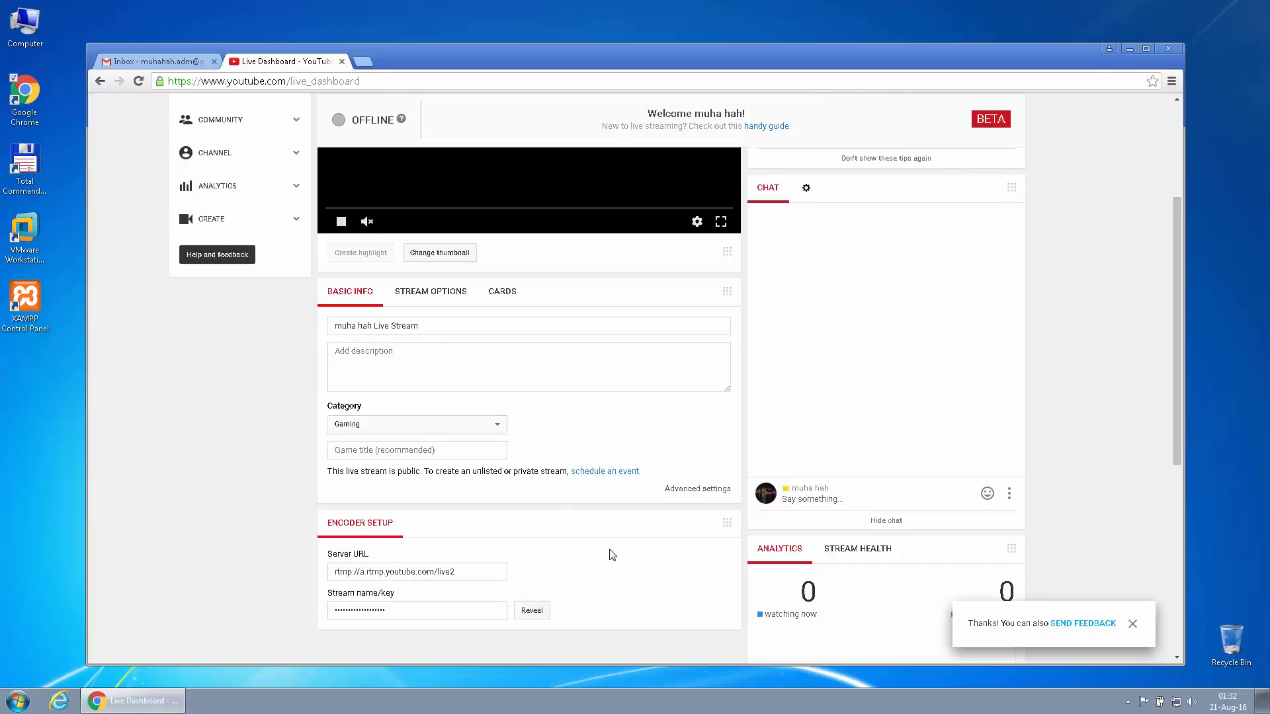
# Look over the live event's advanced settings in a new tab, then close it
pyautogui.click(693, 490)
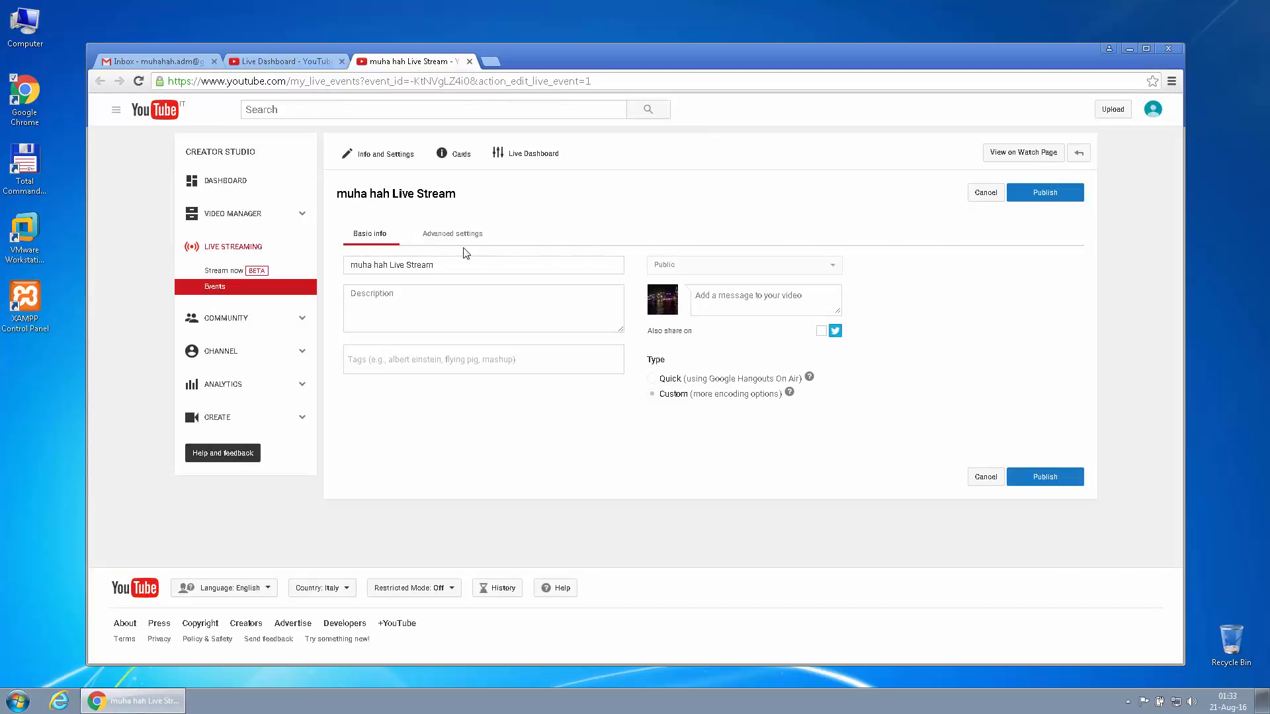
pyautogui.click(454, 234)
pyautogui.scroll(-4, 618, 367)
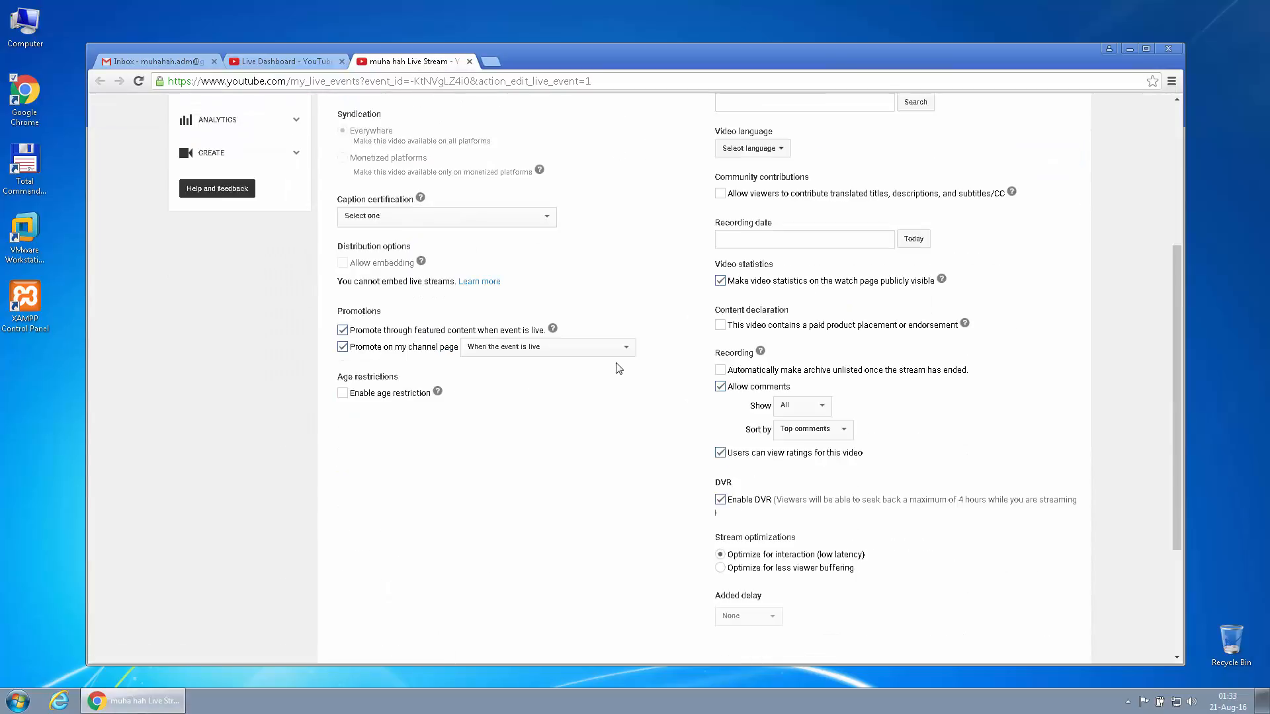
pyautogui.scroll(1, 617, 367)
pyautogui.scroll(-1, 619, 369)
pyautogui.scroll(2, 618, 369)
pyautogui.scroll(1, 516, 255)
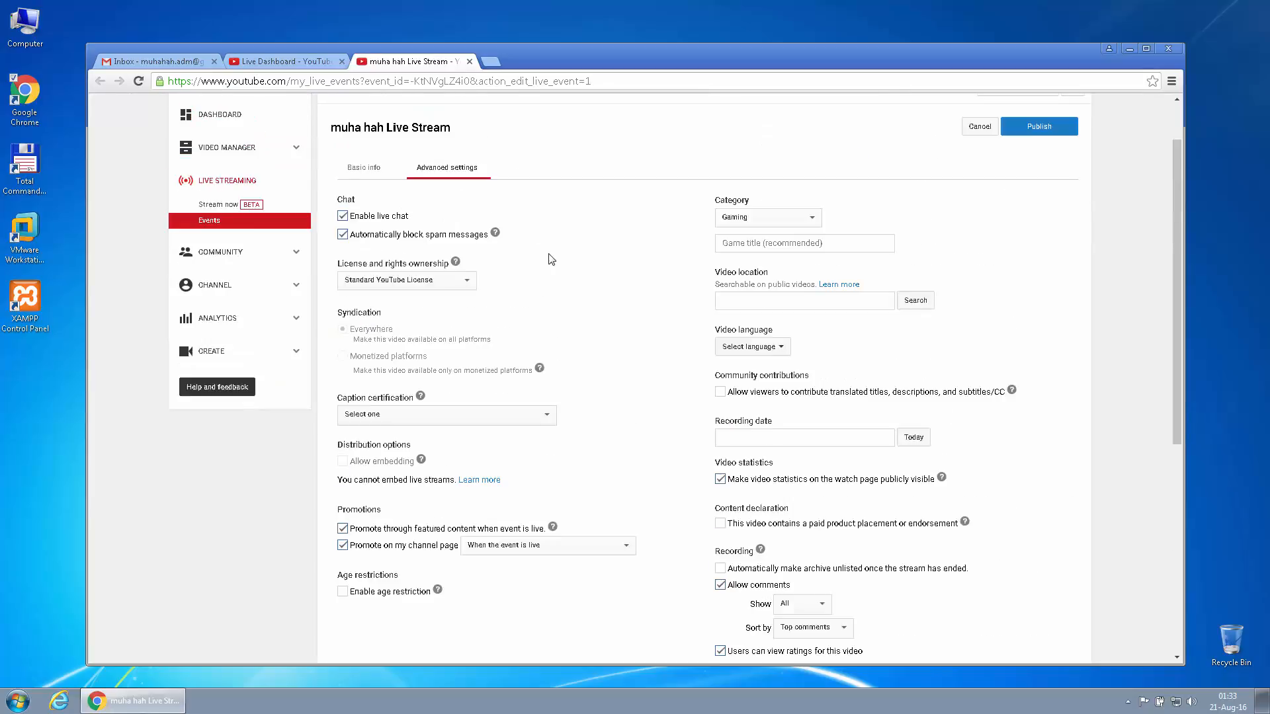
pyautogui.scroll(1, 552, 259)
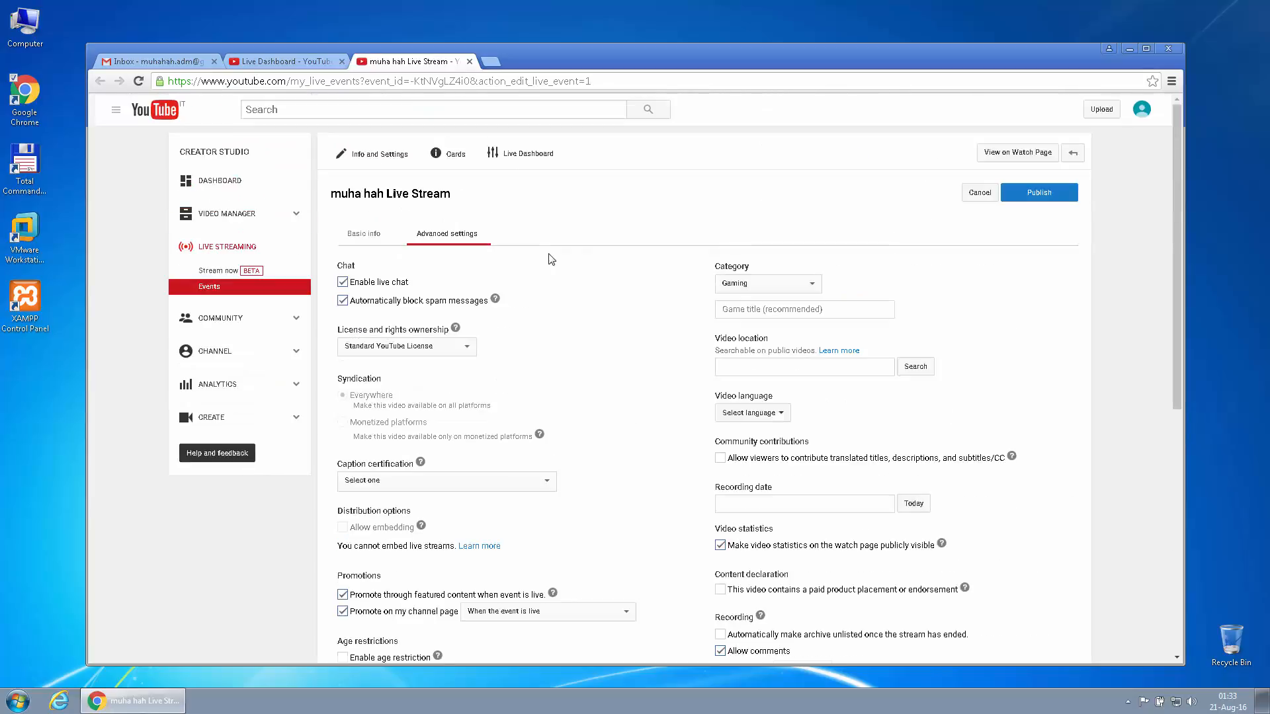
pyautogui.click(469, 62)
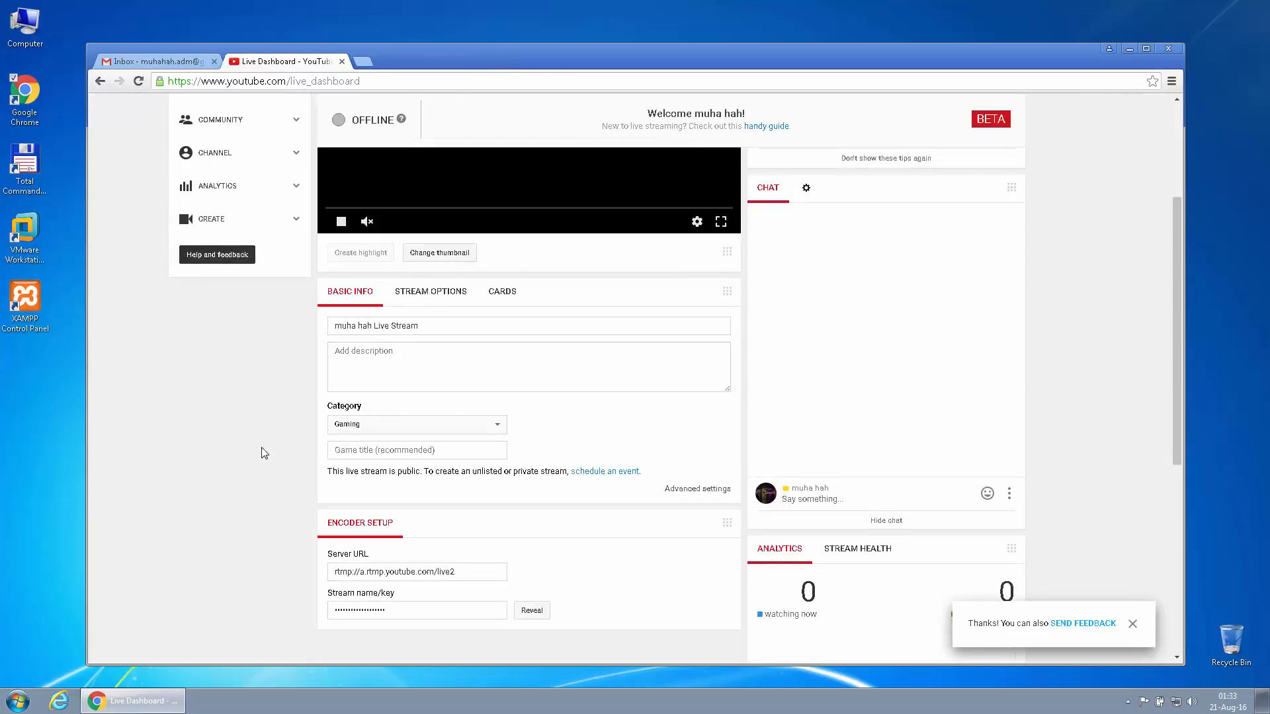
# Check Stream Options and Cards, then return to Basic Info at the top of the dashboard
pyautogui.click(445, 296)
pyautogui.scroll(-5, 651, 485)
pyautogui.scroll(5, 647, 478)
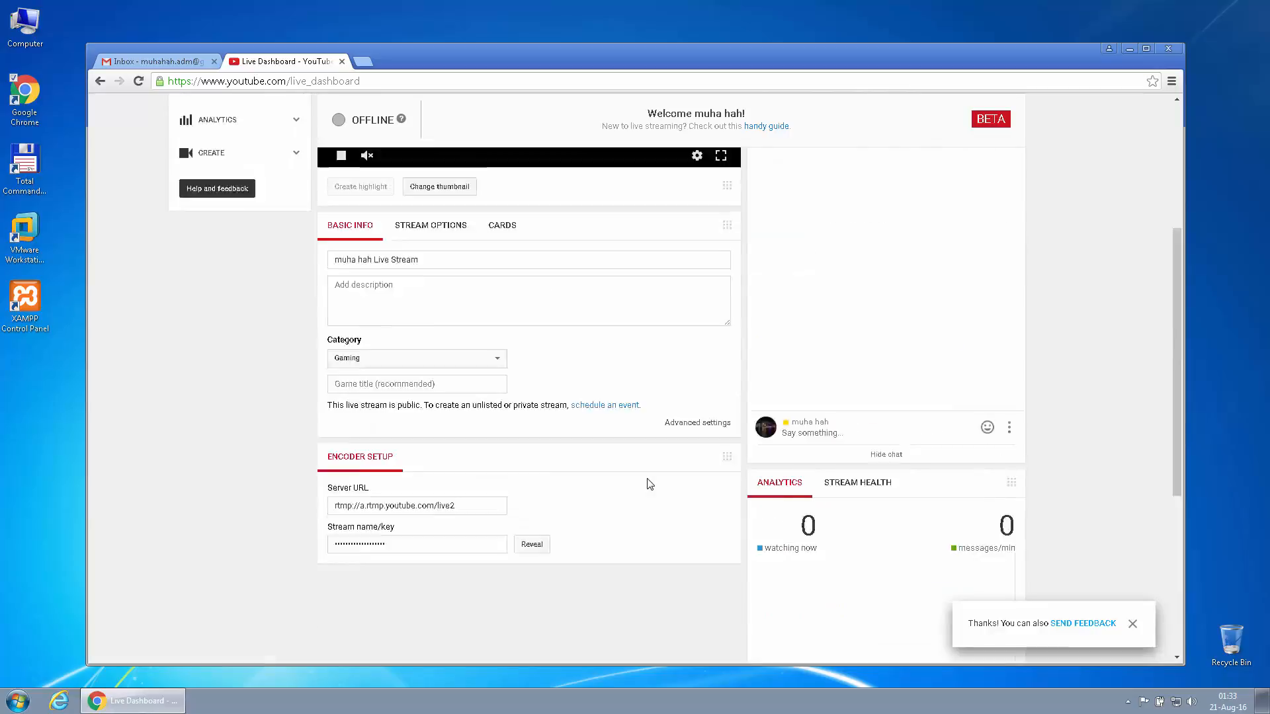
pyautogui.scroll(-5, 647, 478)
pyautogui.scroll(5, 650, 485)
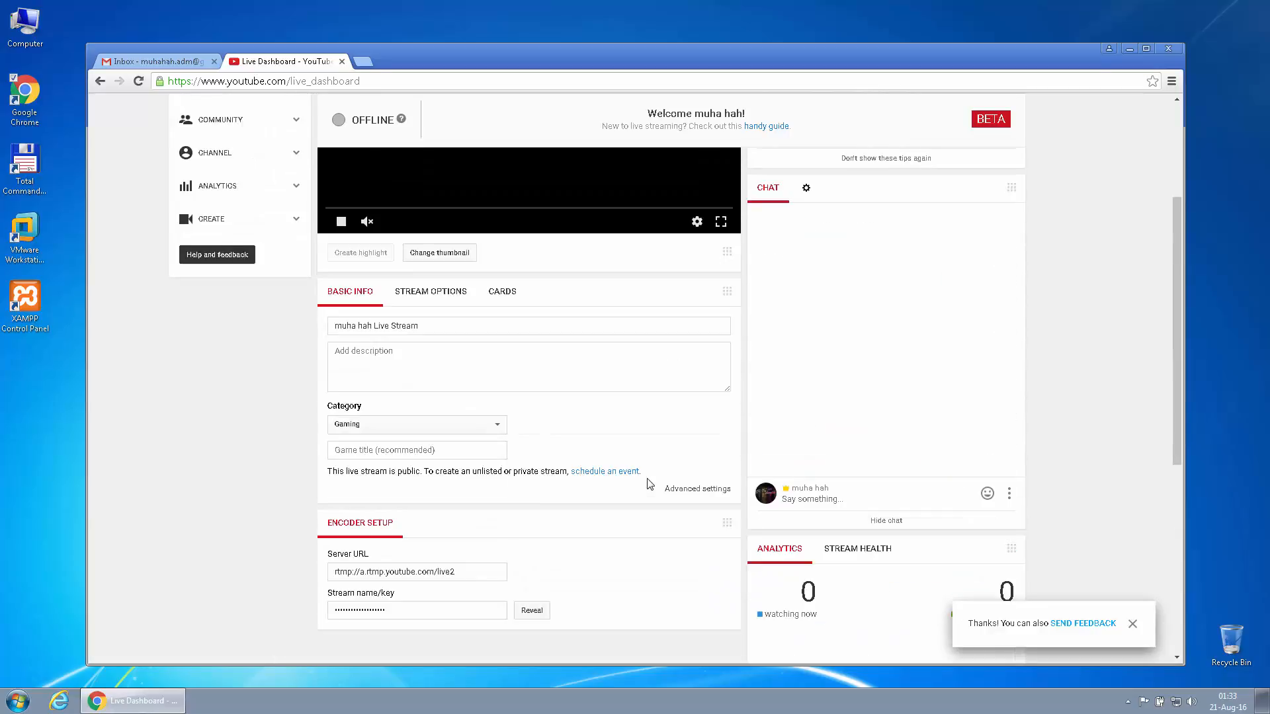
pyautogui.click(513, 299)
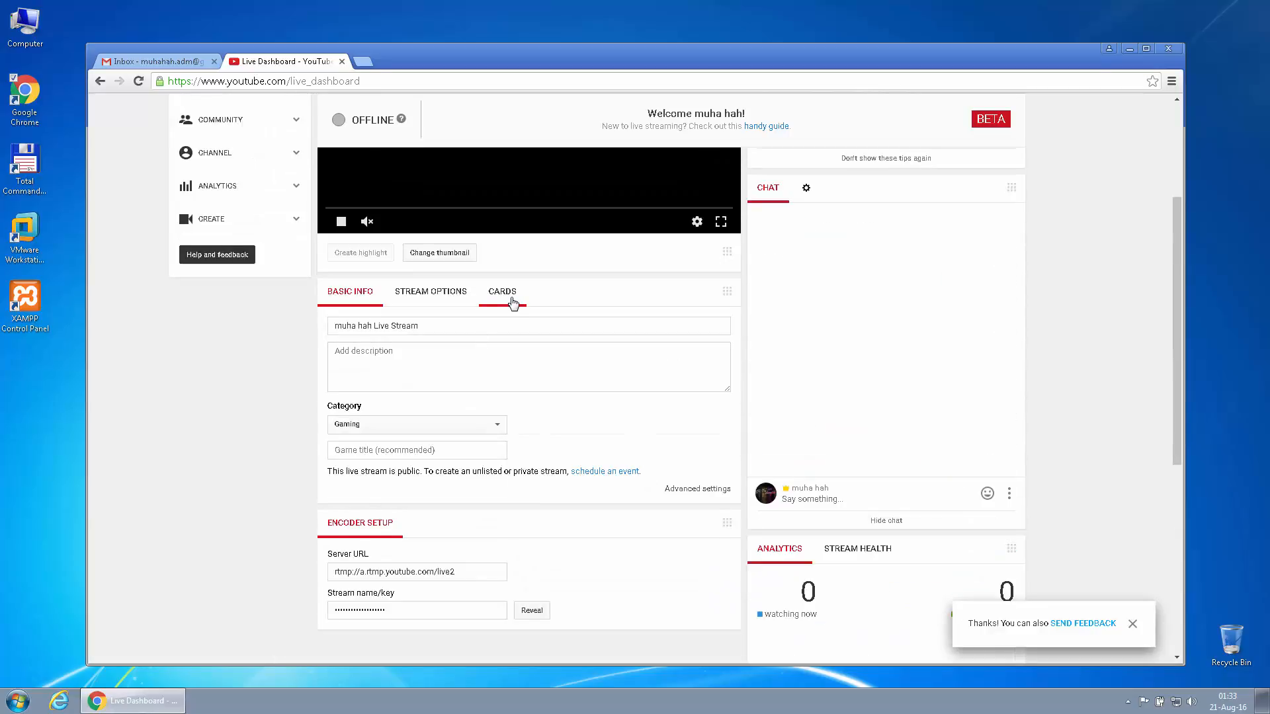
pyautogui.click(457, 297)
pyautogui.click(377, 297)
pyautogui.scroll(3, 278, 432)
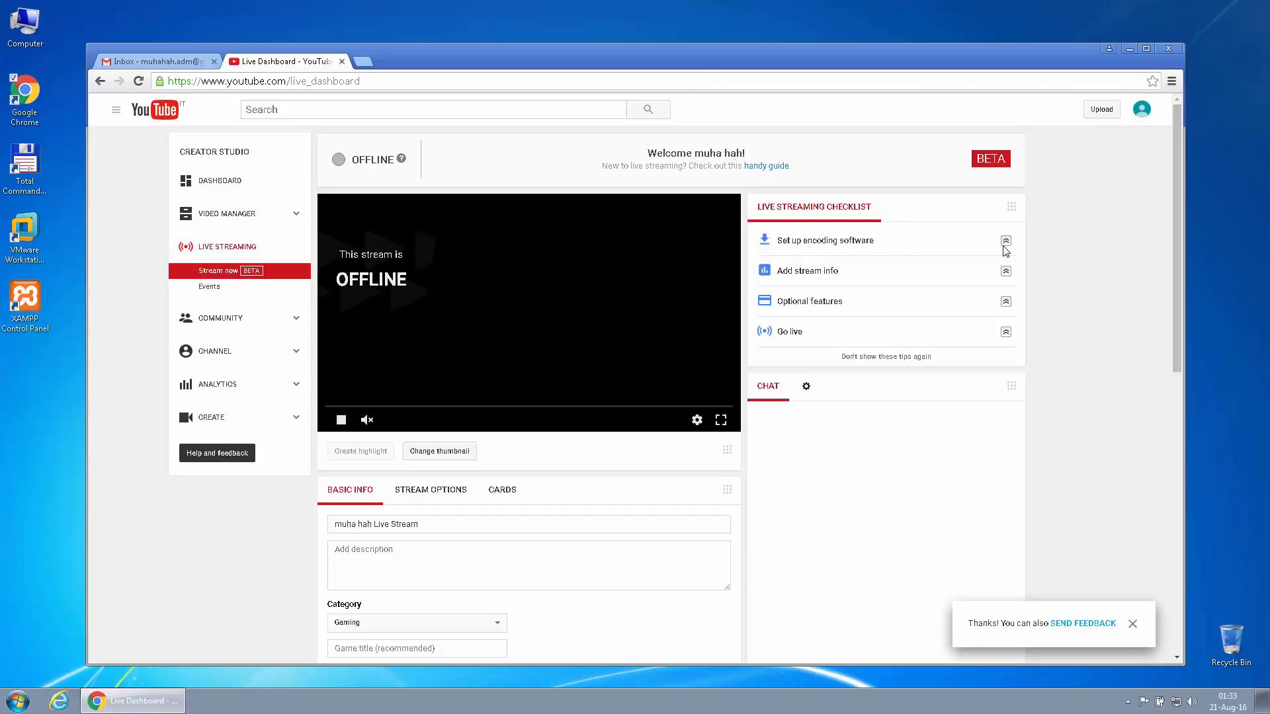
# Open the 'Guide to Encoding' from the encoding software tip and read the article heading
pyautogui.click(824, 245)
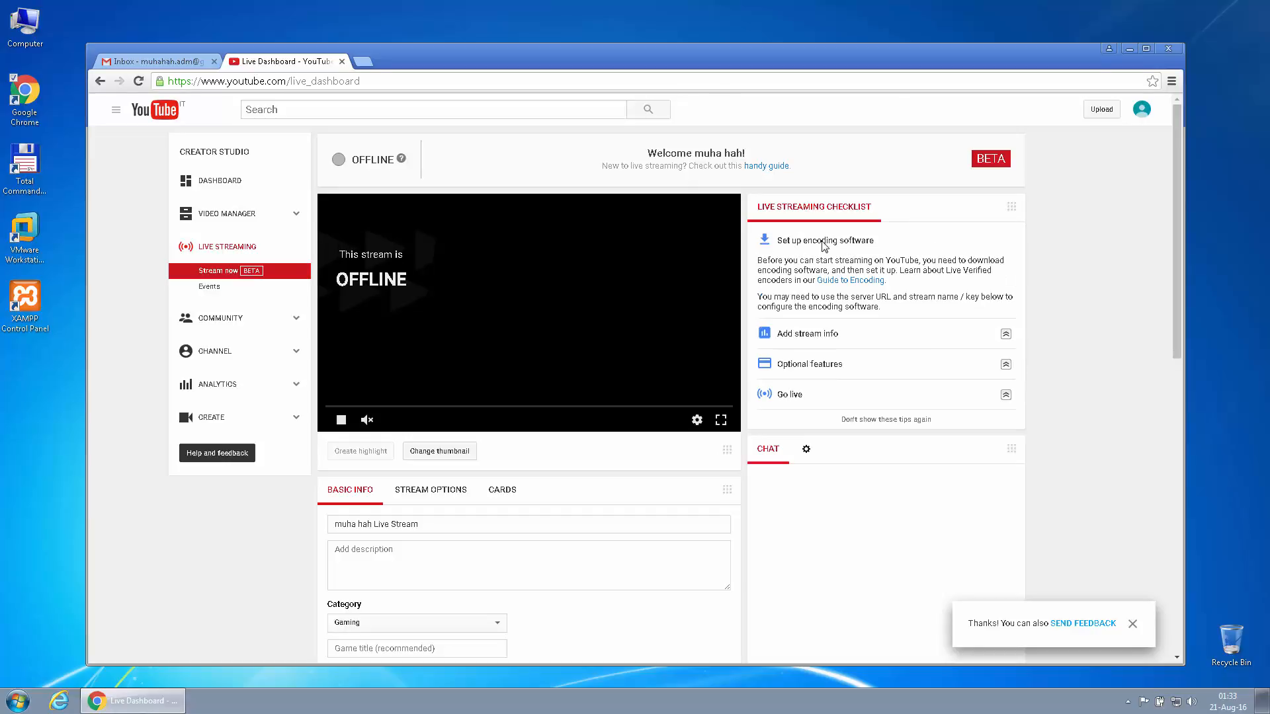
pyautogui.click(840, 286)
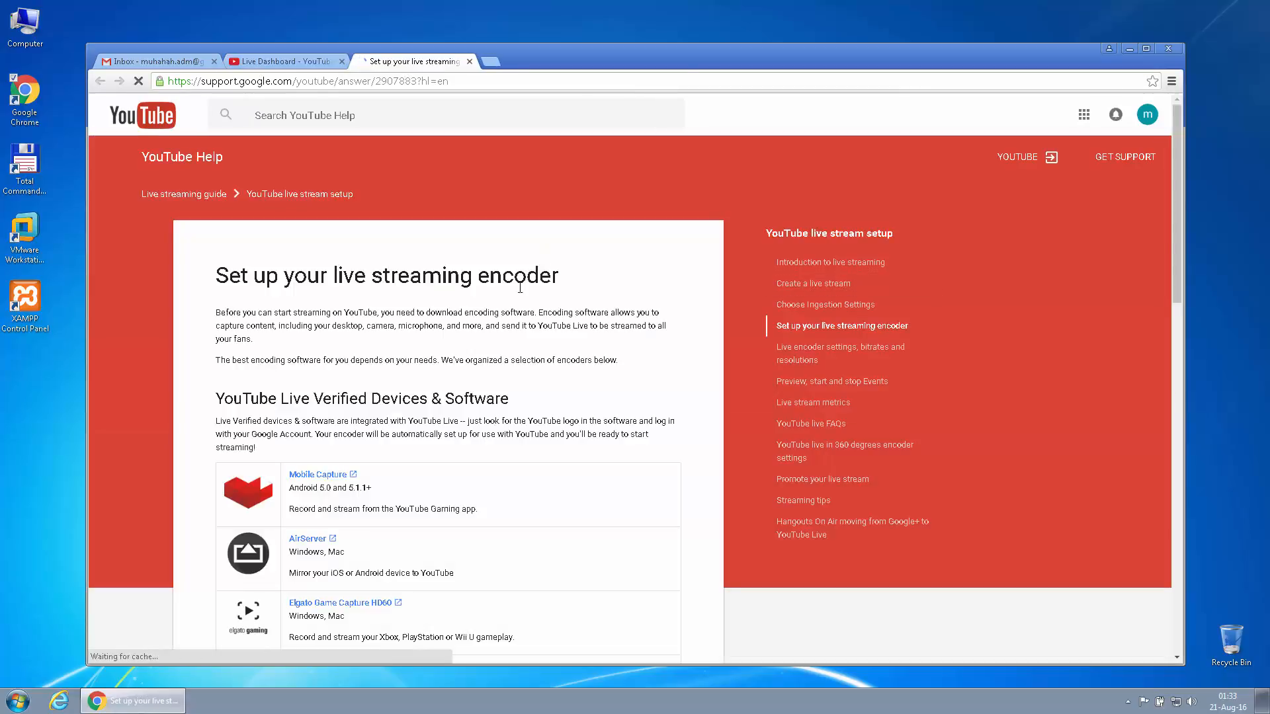
pyautogui.scroll(-2, 433, 360)
pyautogui.moveTo(215, 266); pyautogui.dragTo(331, 268)
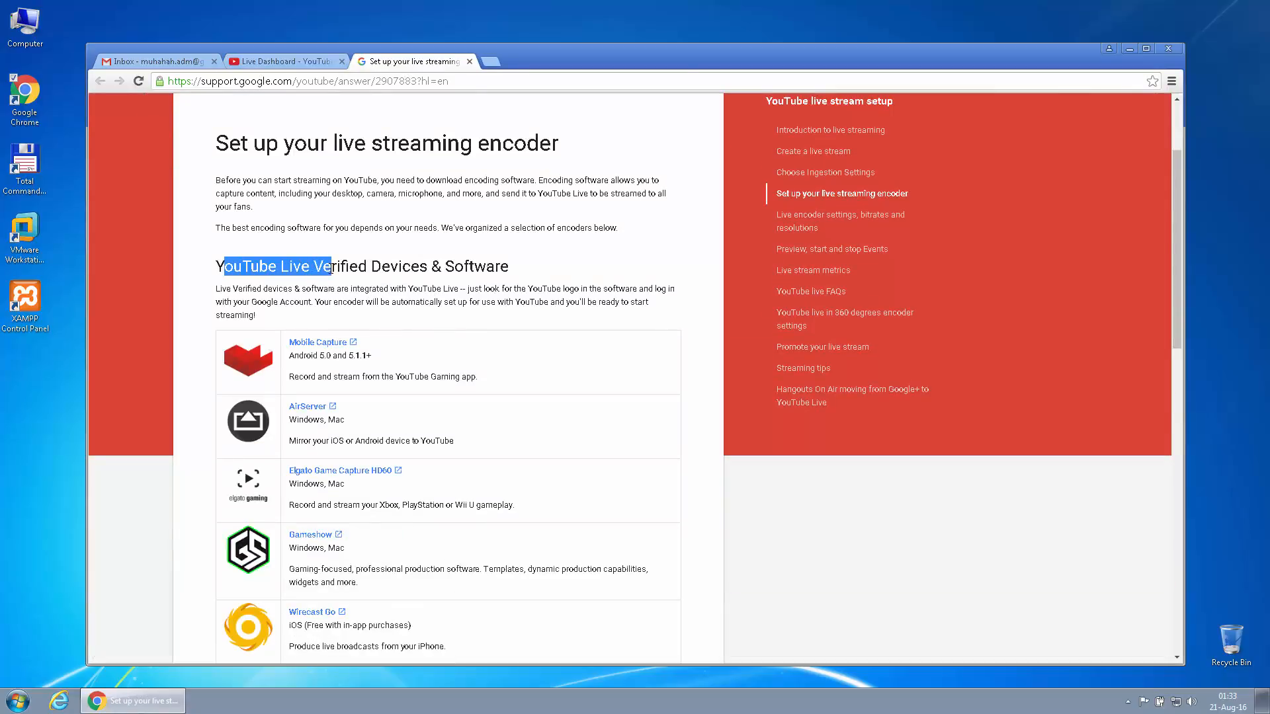
pyautogui.click(354, 267)
pyautogui.moveTo(454, 267); pyautogui.dragTo(495, 267)
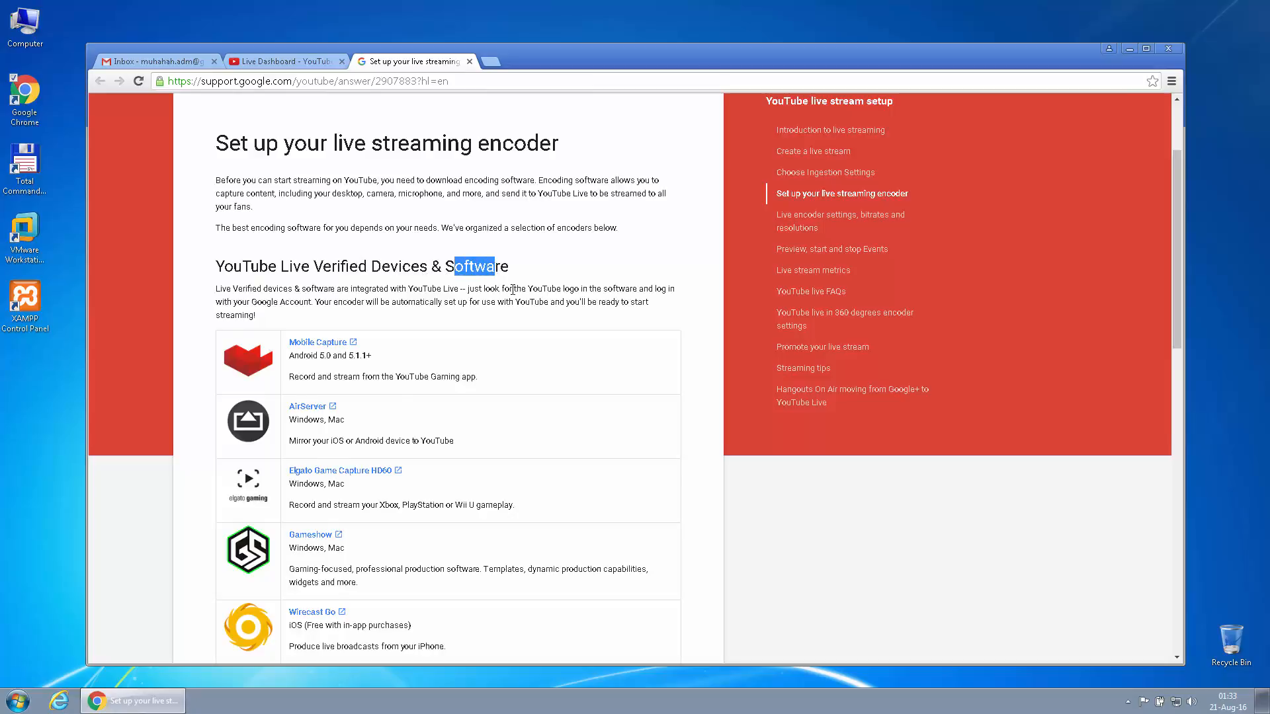
# Read the verified encoder list, highlighting the Mobile Capture row and AirServer's platforms, down to Other Encoders
pyautogui.scroll(-2, 496, 284)
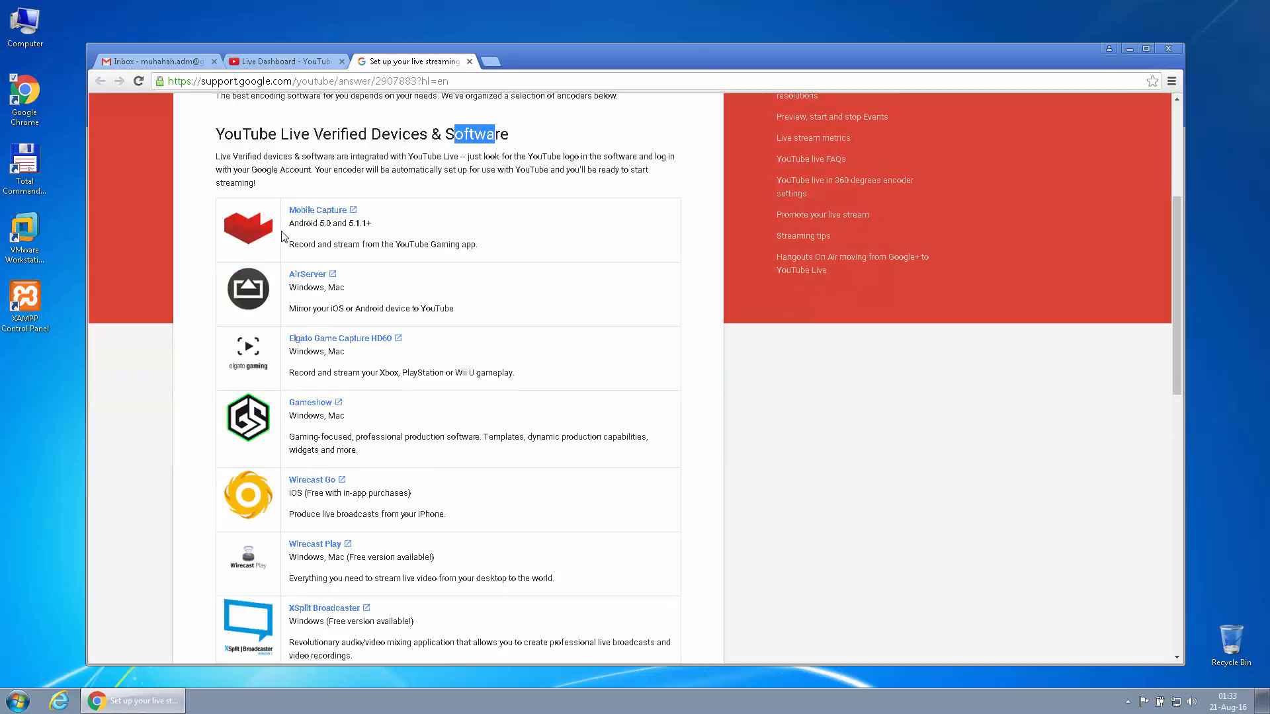
pyautogui.scroll(-2, 292, 383)
pyautogui.scroll(1, 291, 304)
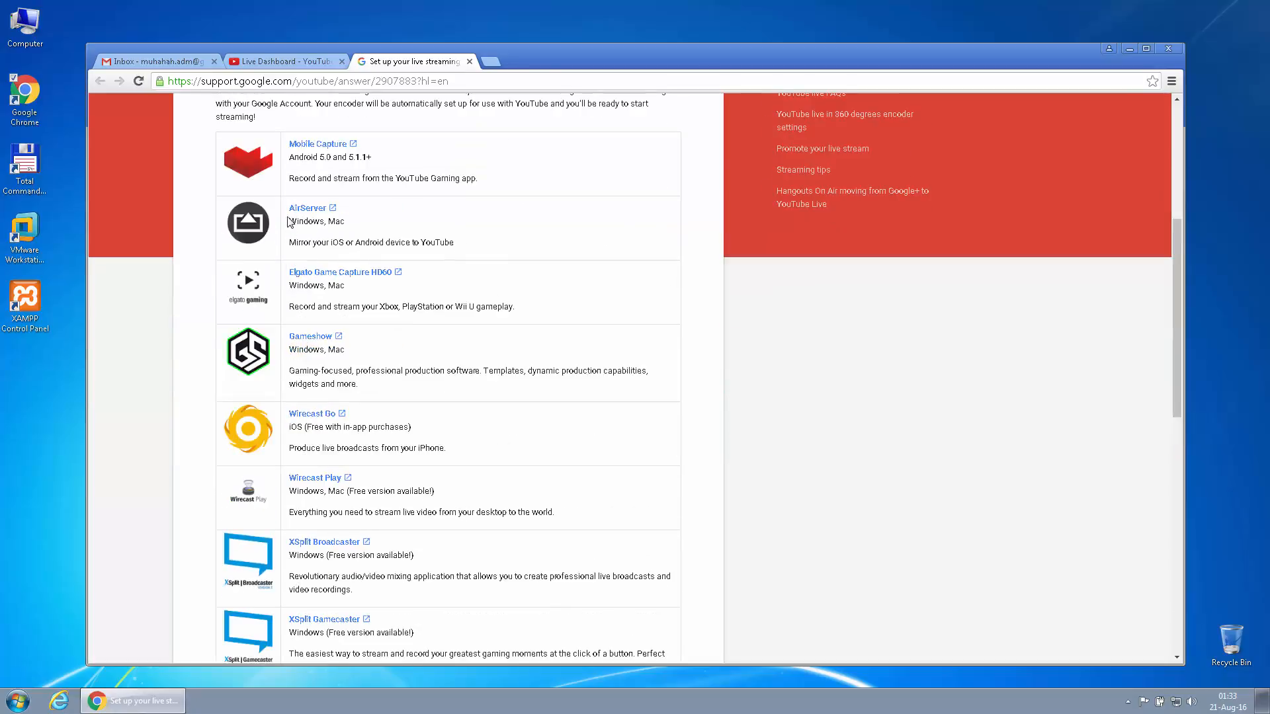
pyautogui.moveTo(291, 167); pyautogui.dragTo(394, 179)
pyautogui.moveTo(296, 221); pyautogui.dragTo(357, 222)
pyautogui.scroll(-5, 412, 393)
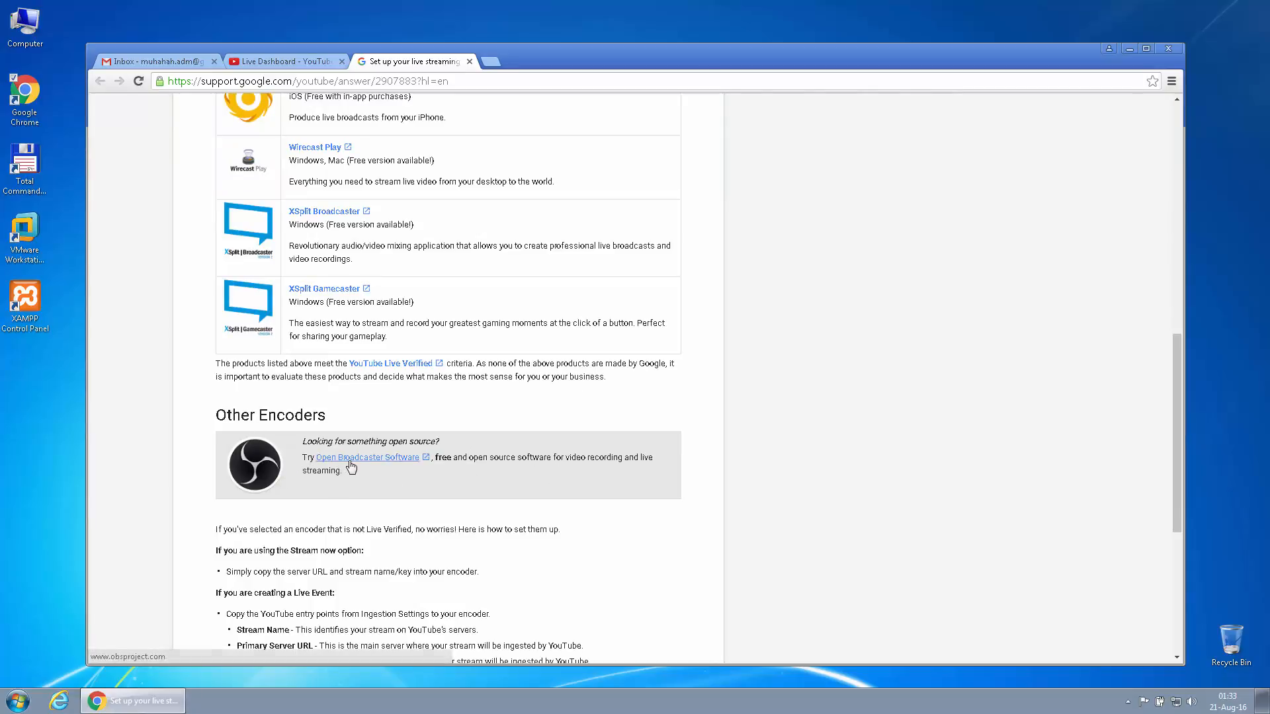
# Download OBS-Studio-0.15.4-With-Browser-Installer.exe for Windows from the OBS Project site and view Chrome's downloads
pyautogui.click(351, 467)
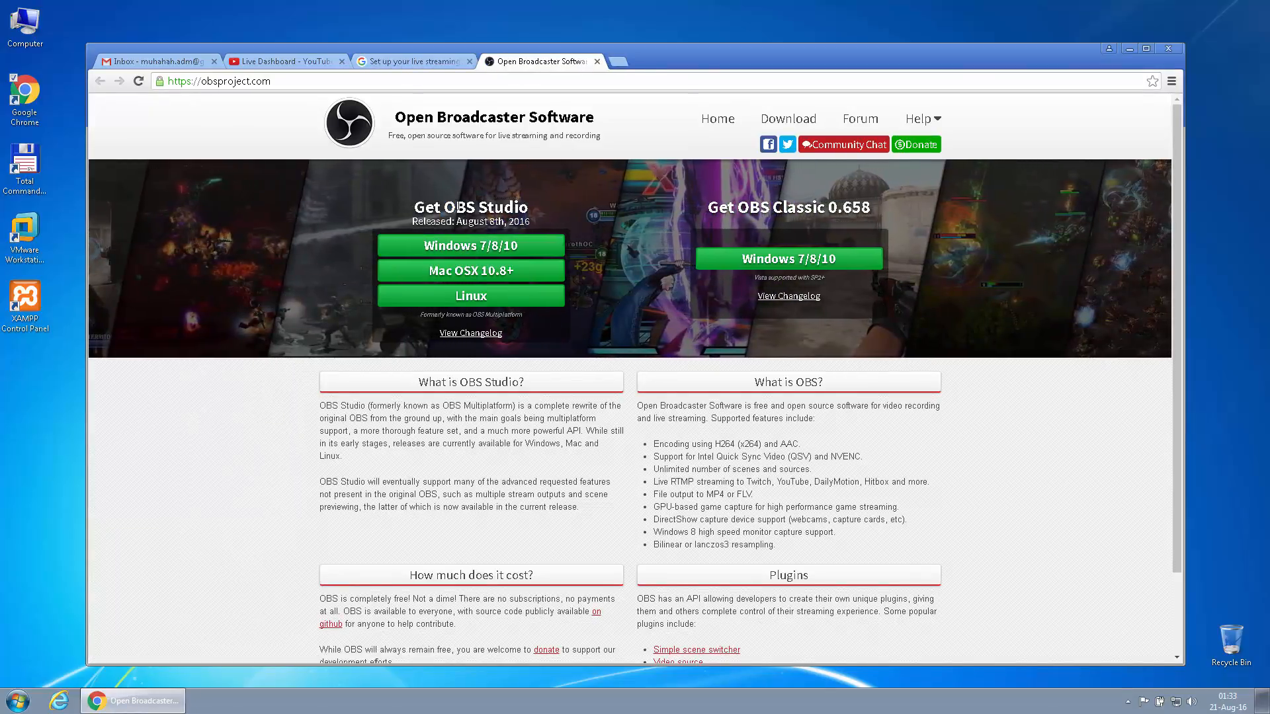
pyautogui.doubleClick(464, 207)
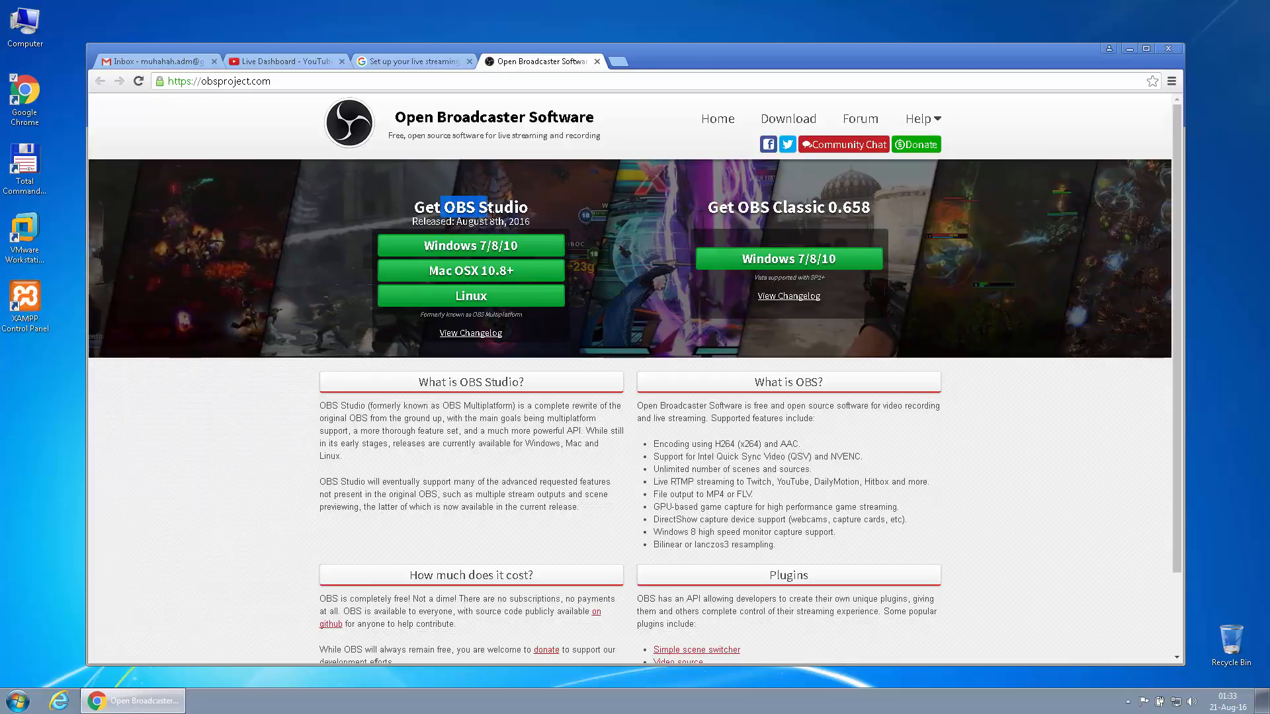
pyautogui.click(474, 246)
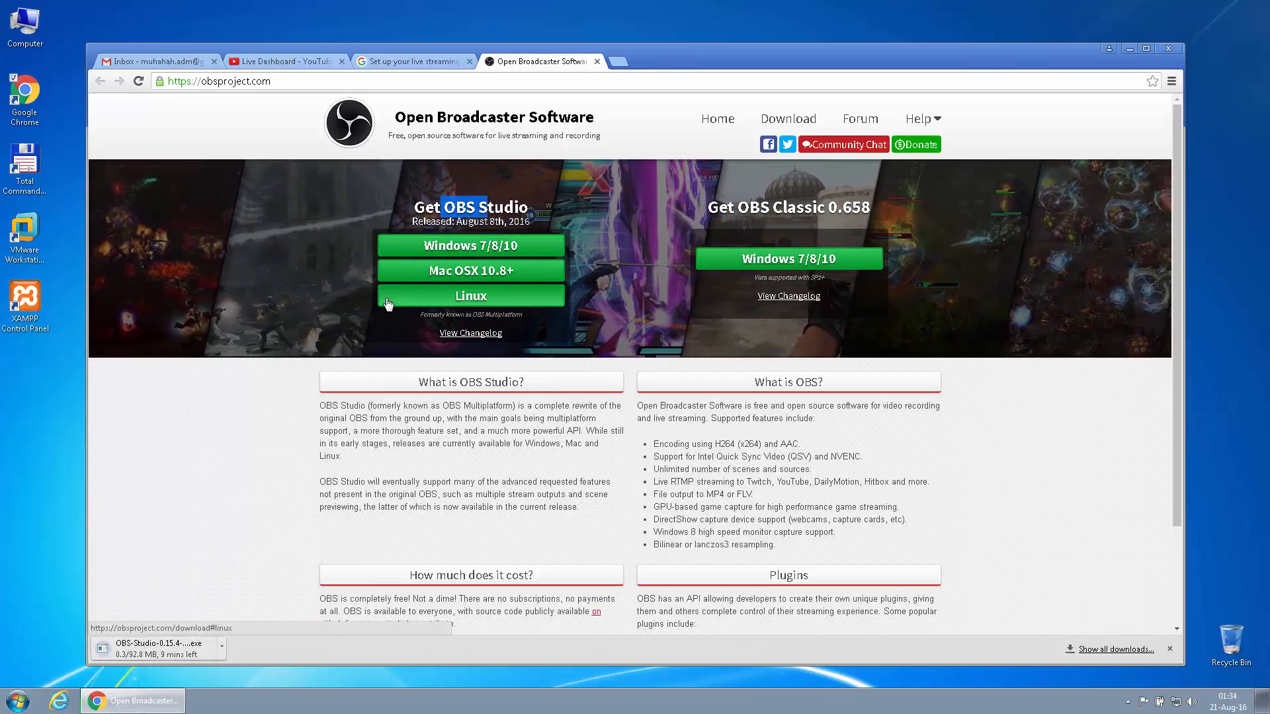
pyautogui.hotkey('ctrl', 'j')
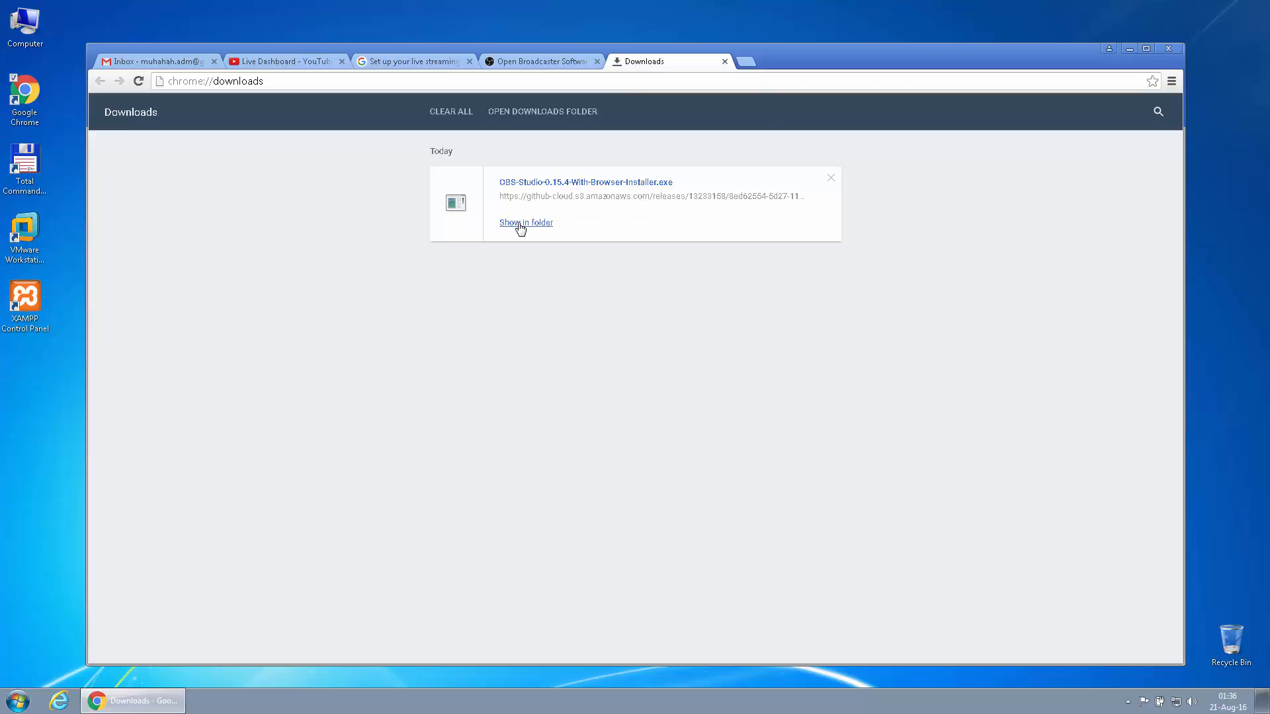
# Launch the OBS Studio 0.15.4 installer from the Downloads folder and go past its welcome page
pyautogui.click(520, 223)
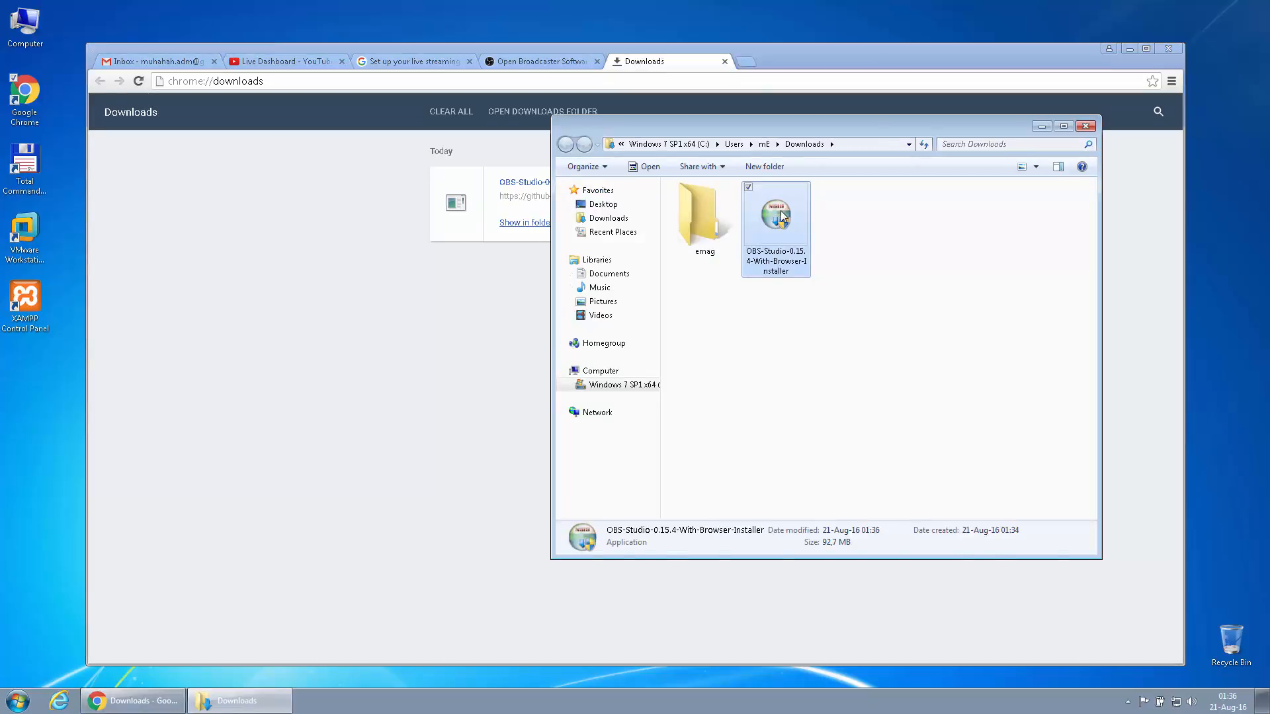
pyautogui.doubleClick(780, 211)
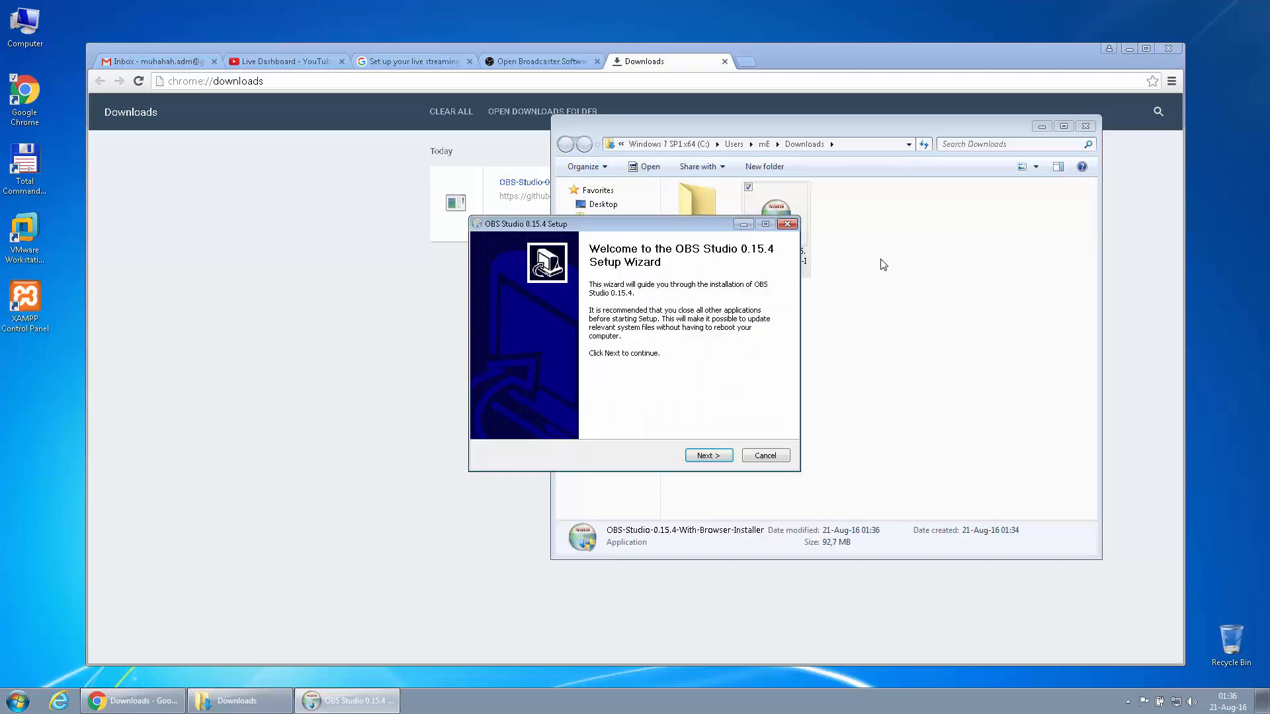
pyautogui.click(696, 457)
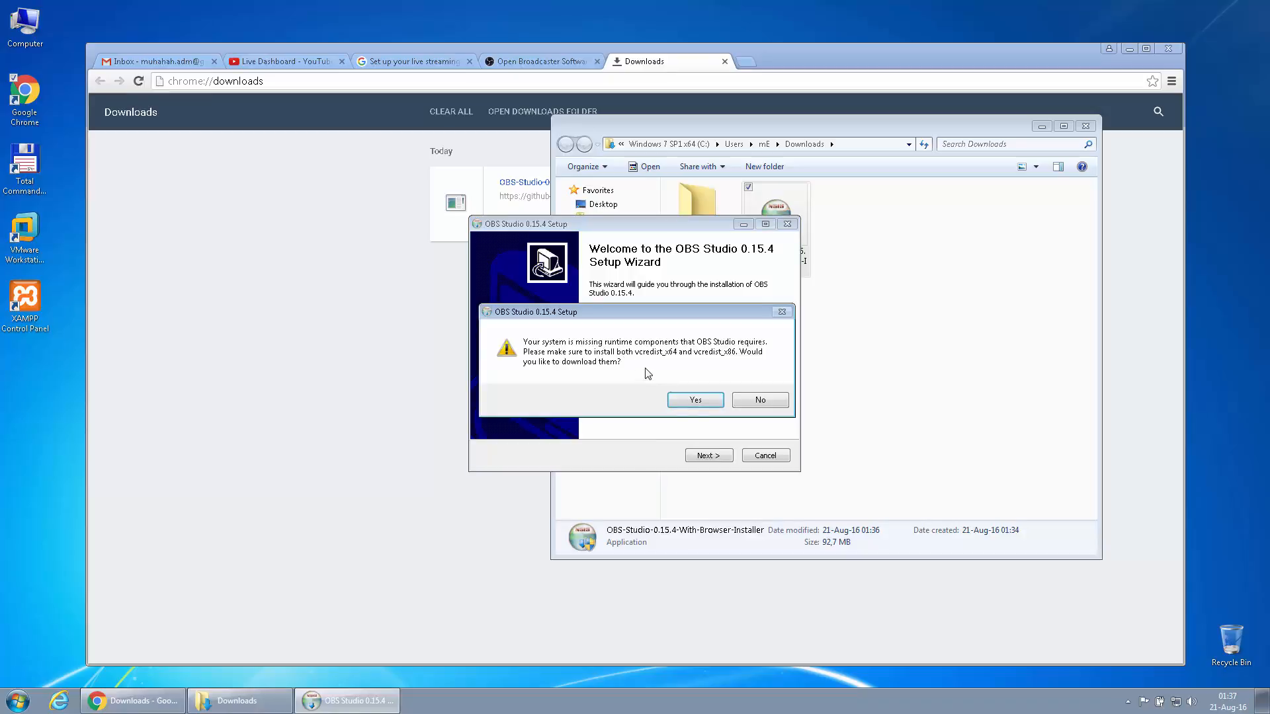
# Download both vcredist_x64.exe and vcredist_x86.exe for Visual C++ 2013 from Microsoft Download Center
pyautogui.click(696, 402)
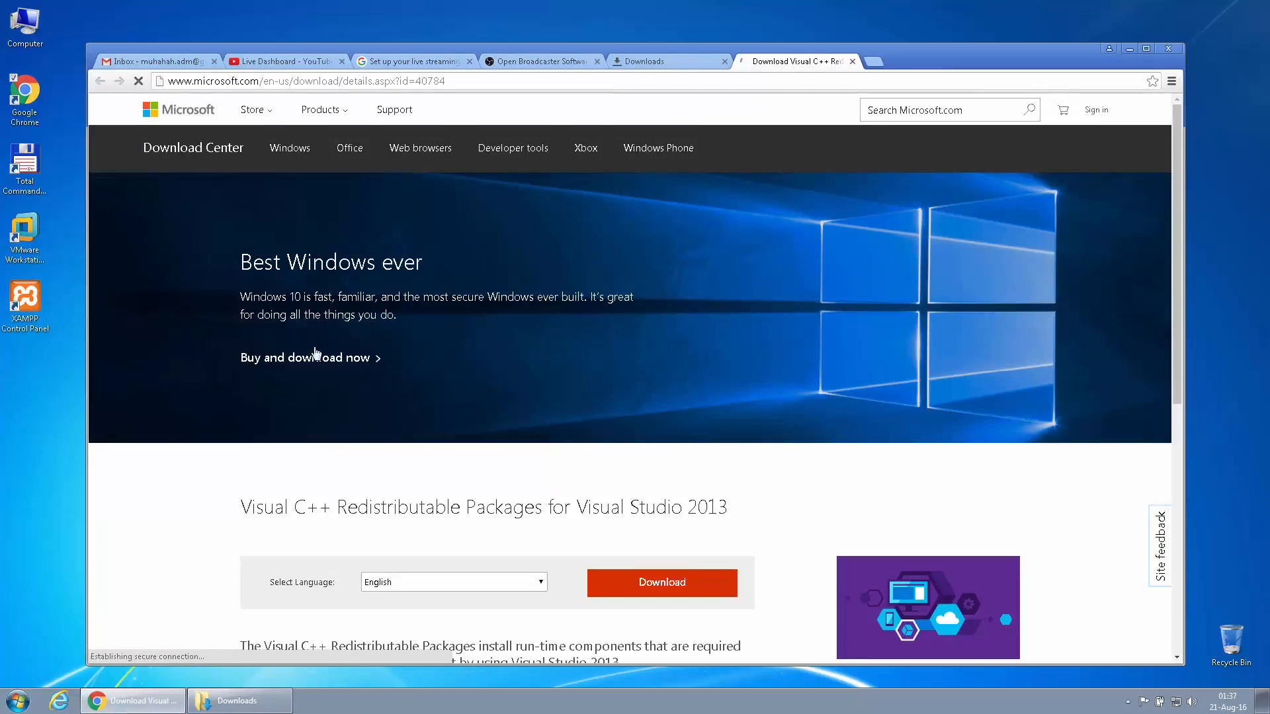
pyautogui.scroll(-4, 165, 432)
pyautogui.scroll(-2, 168, 432)
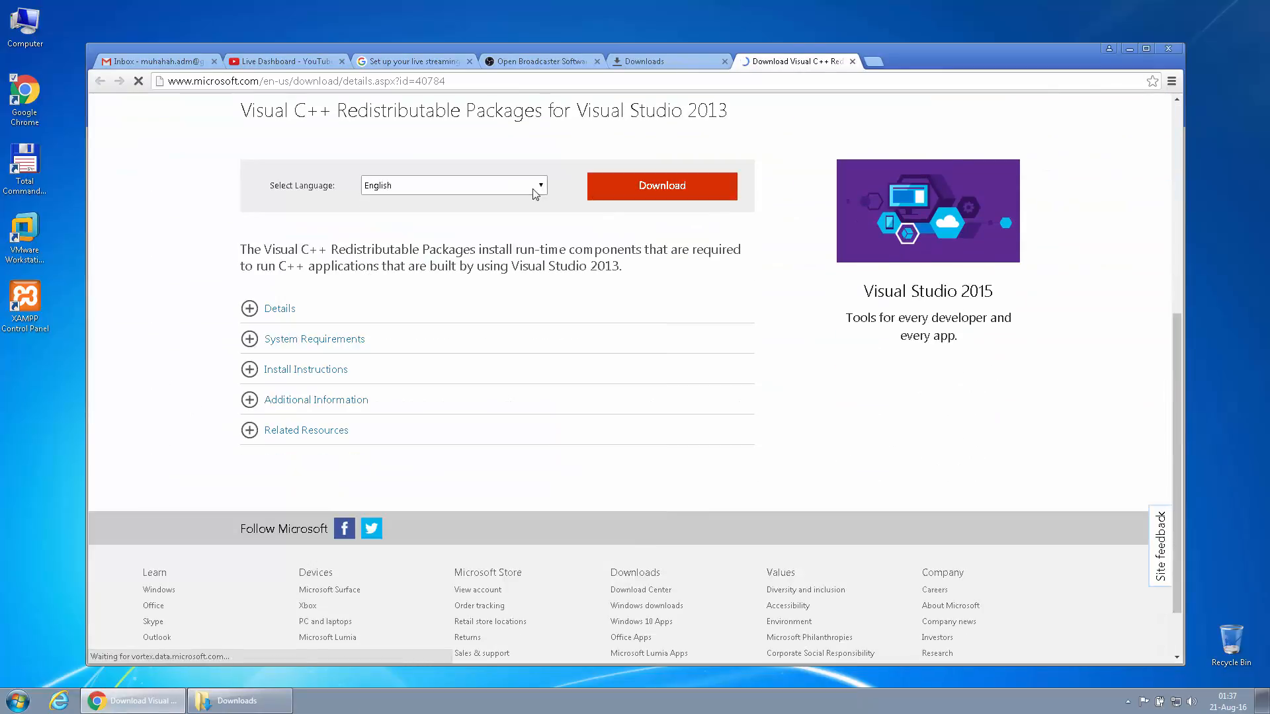
pyautogui.click(612, 187)
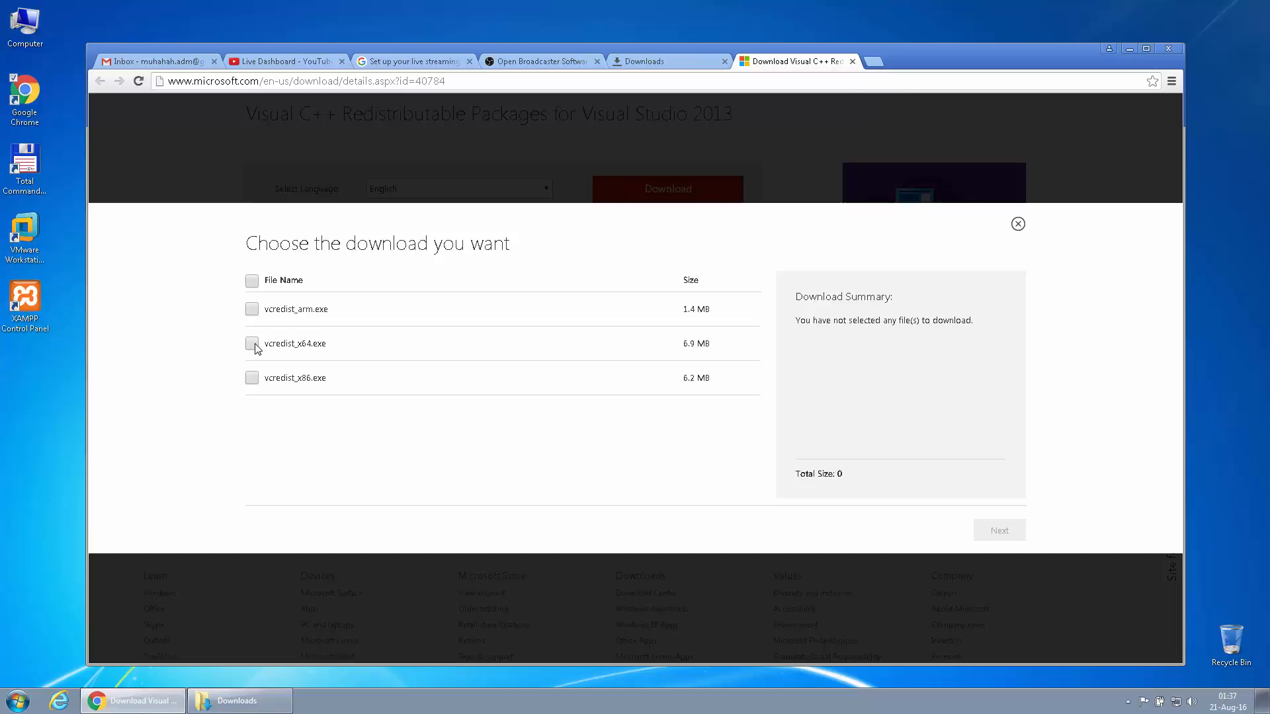
pyautogui.click(255, 345)
pyautogui.click(252, 379)
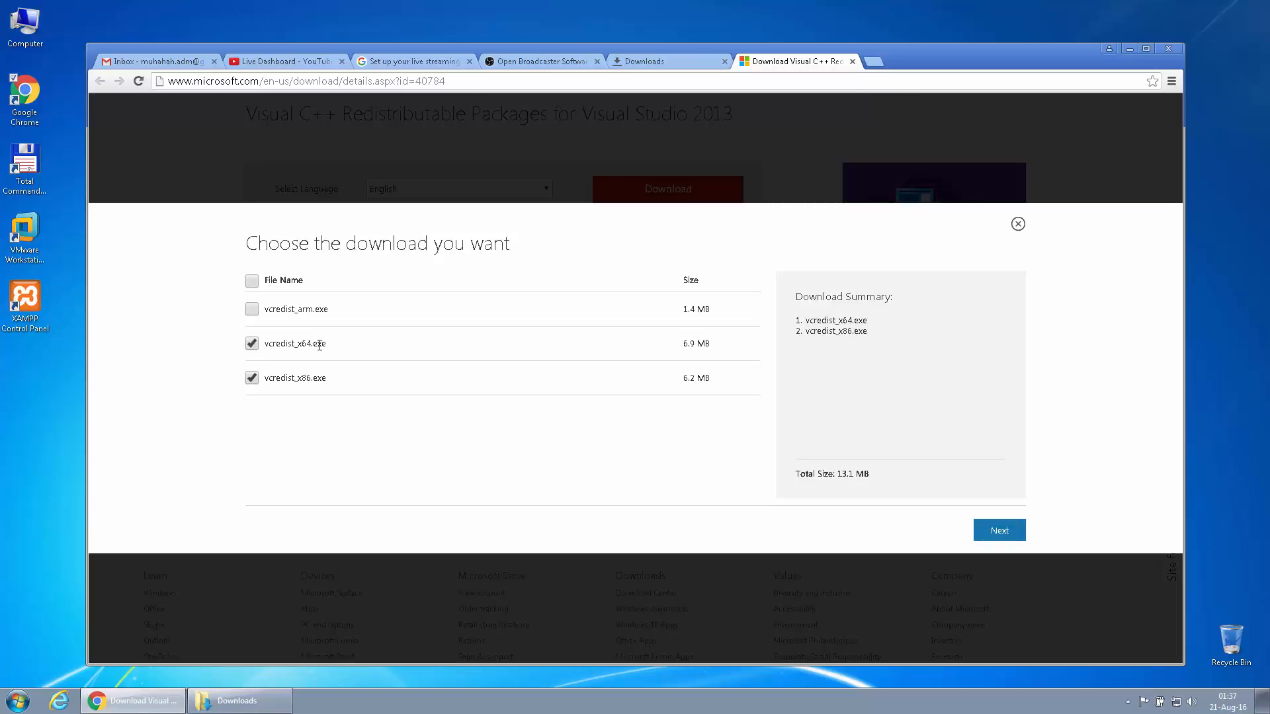
pyautogui.moveTo(269, 348); pyautogui.dragTo(335, 344)
pyautogui.click(387, 361)
pyautogui.click(1000, 533)
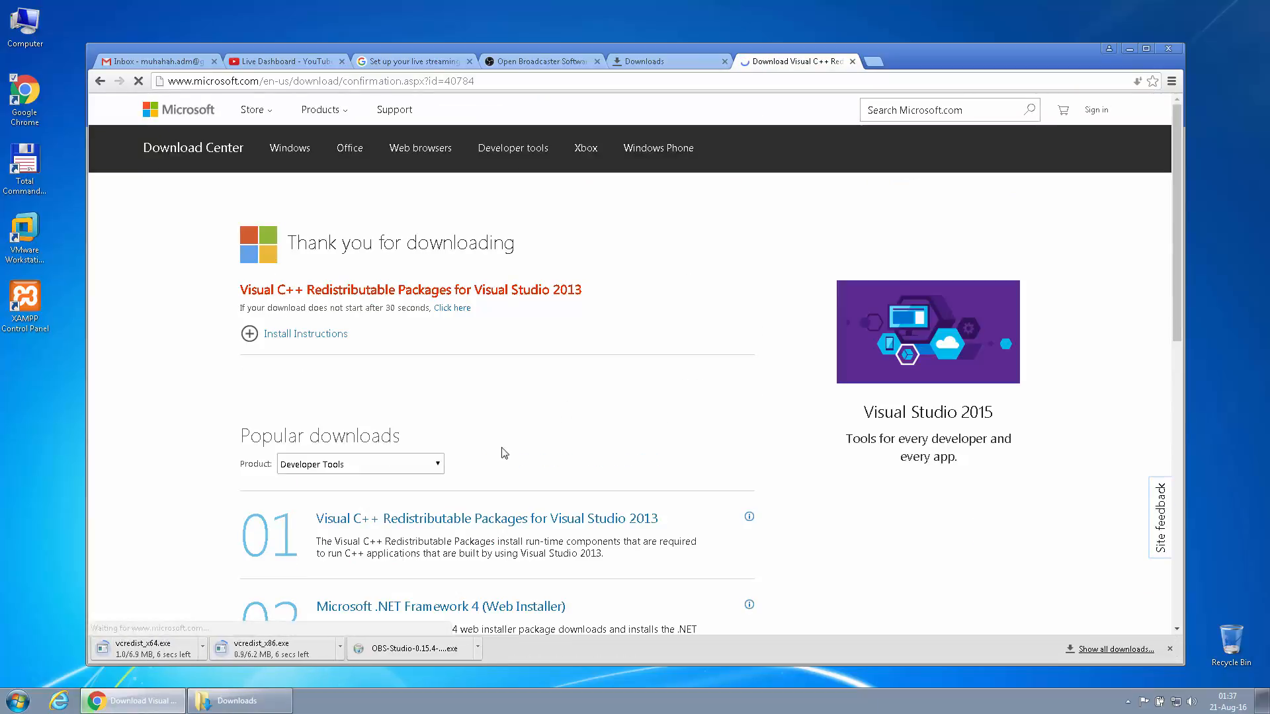
# Close the Visual C++ download page and install the Visual C++ 2013 x64 redistributable from Downloads
pyautogui.click(676, 61)
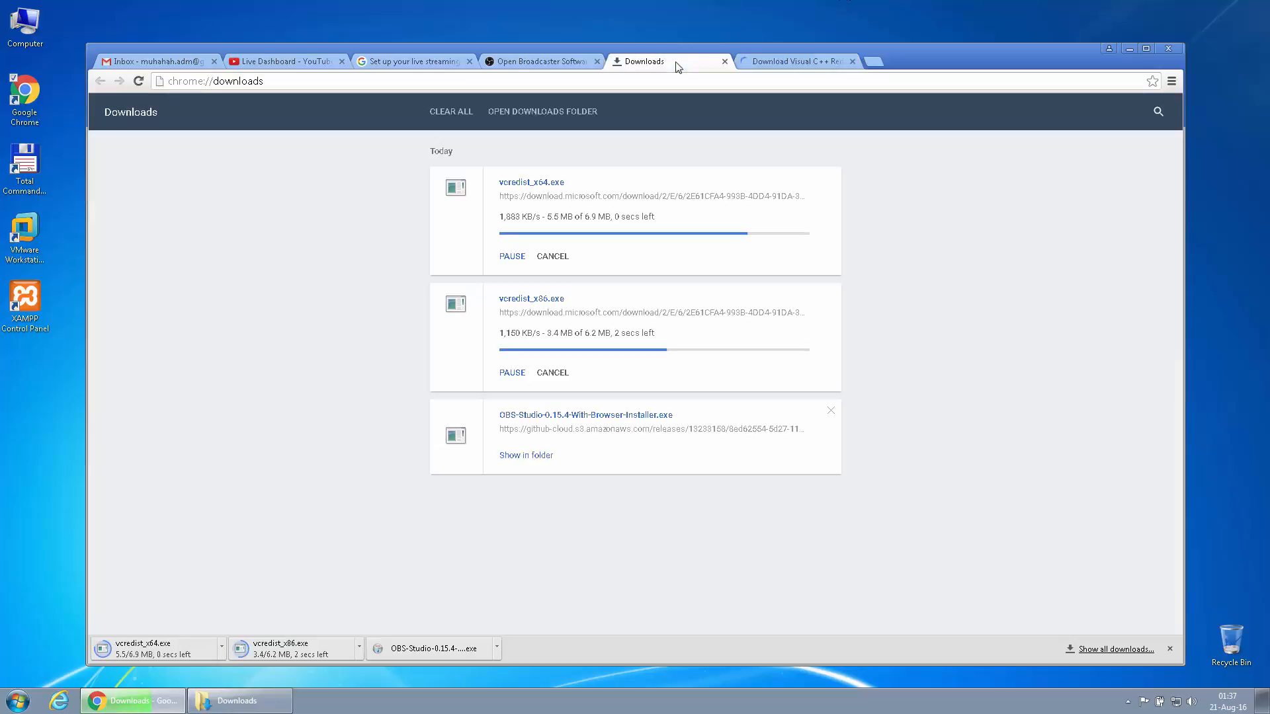
pyautogui.click(853, 61)
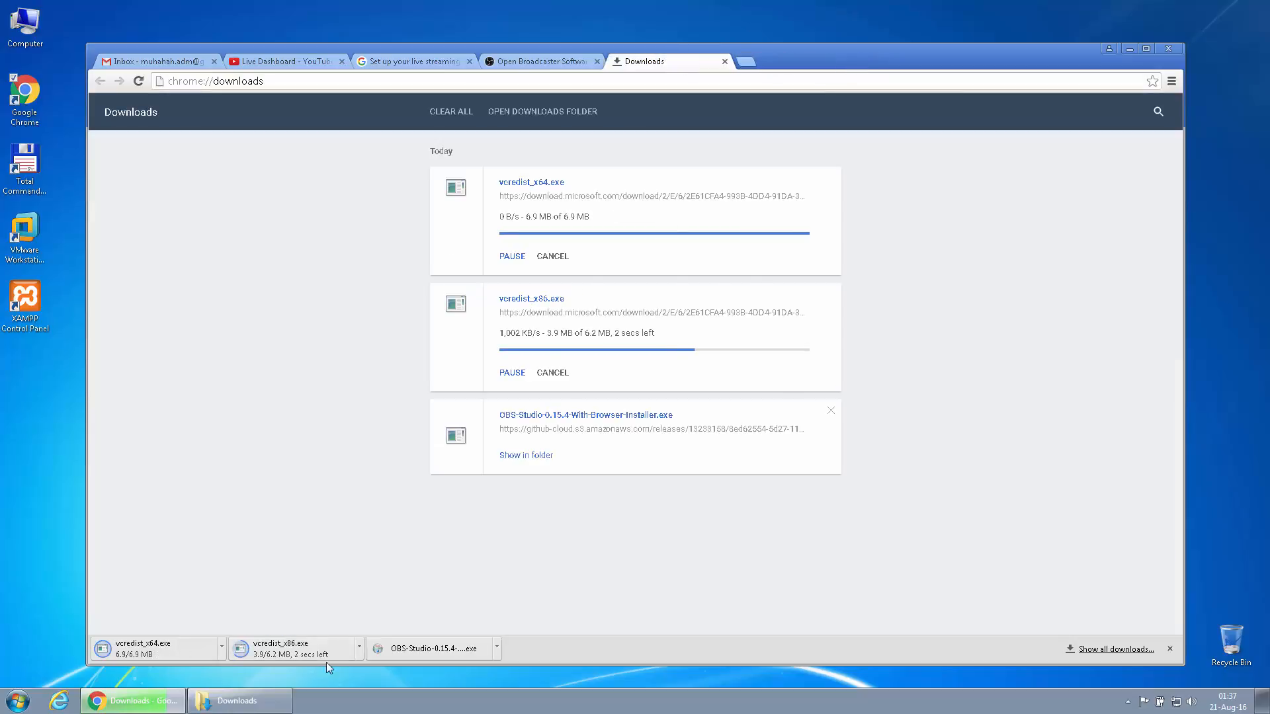
pyautogui.click(525, 422)
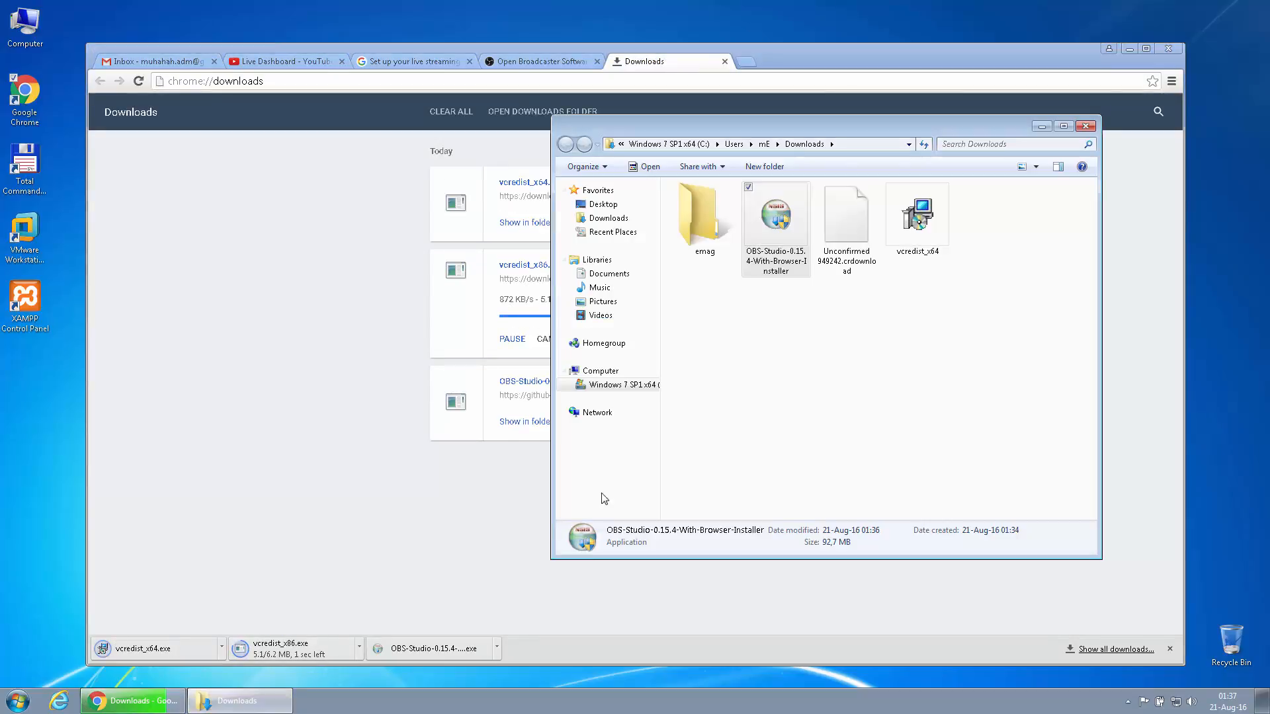
pyautogui.click(838, 345)
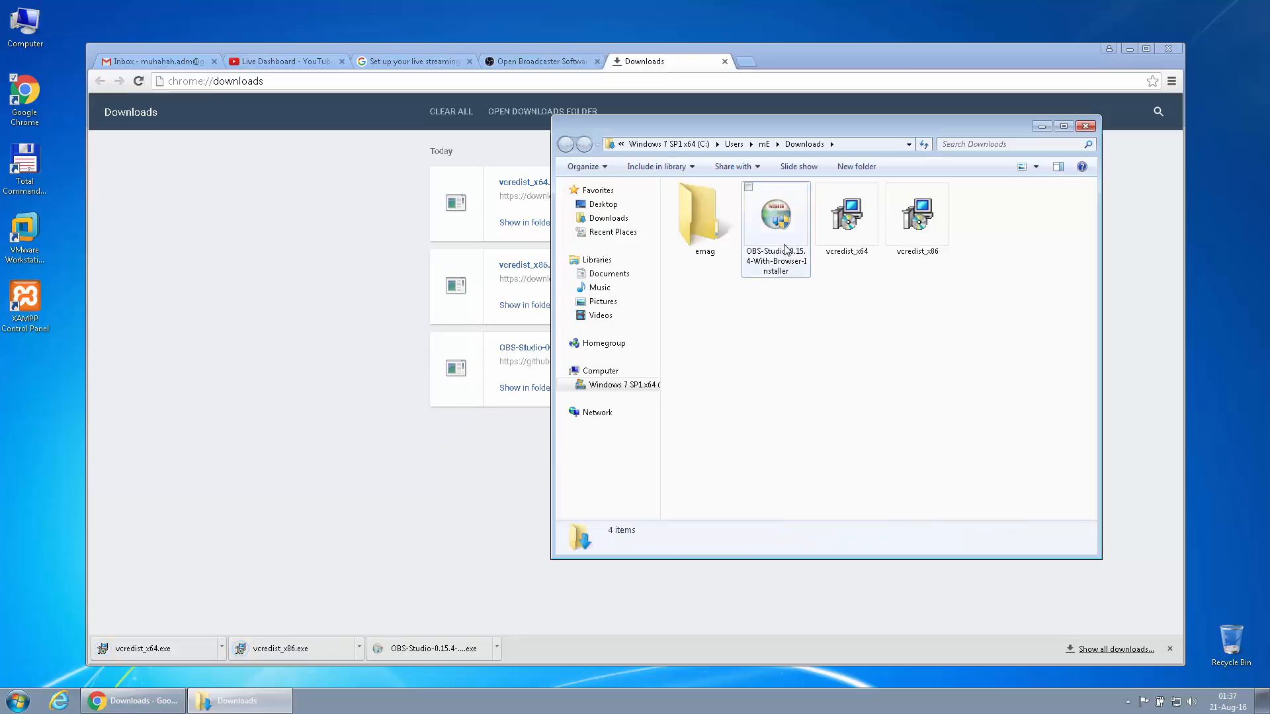
pyautogui.doubleClick(846, 221)
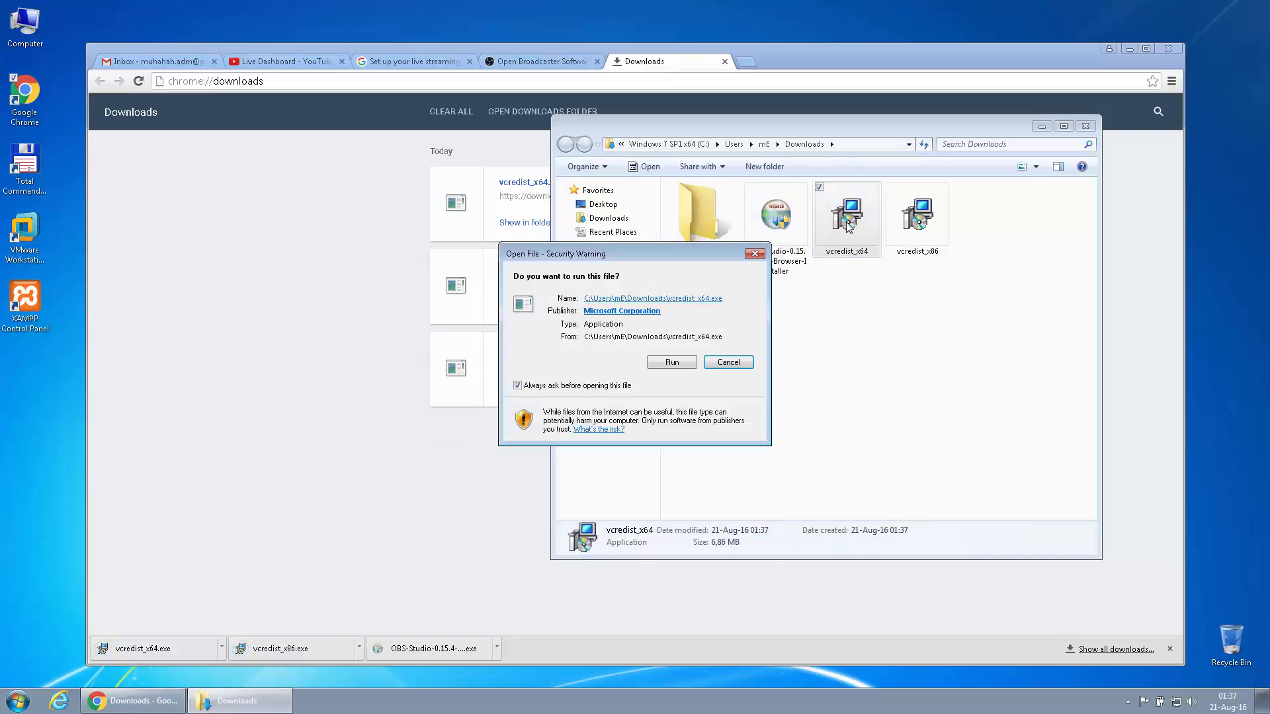
pyautogui.click(687, 364)
pyautogui.click(605, 405)
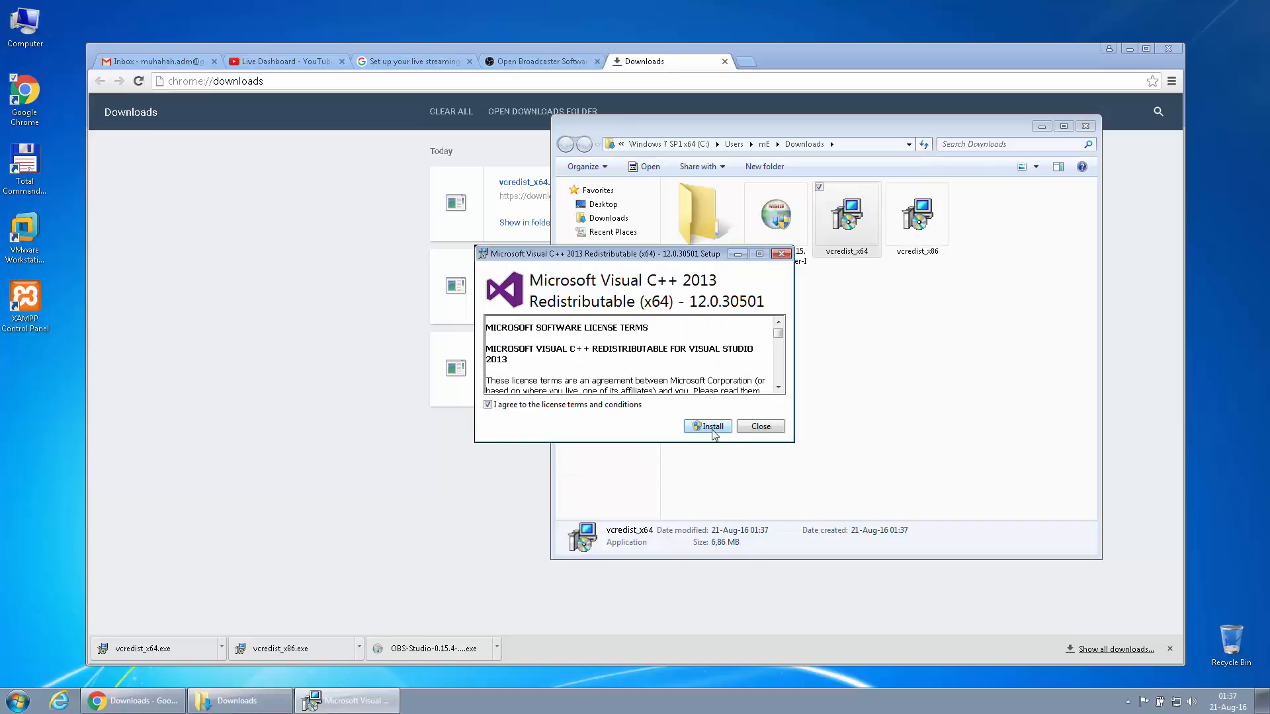
pyautogui.click(713, 429)
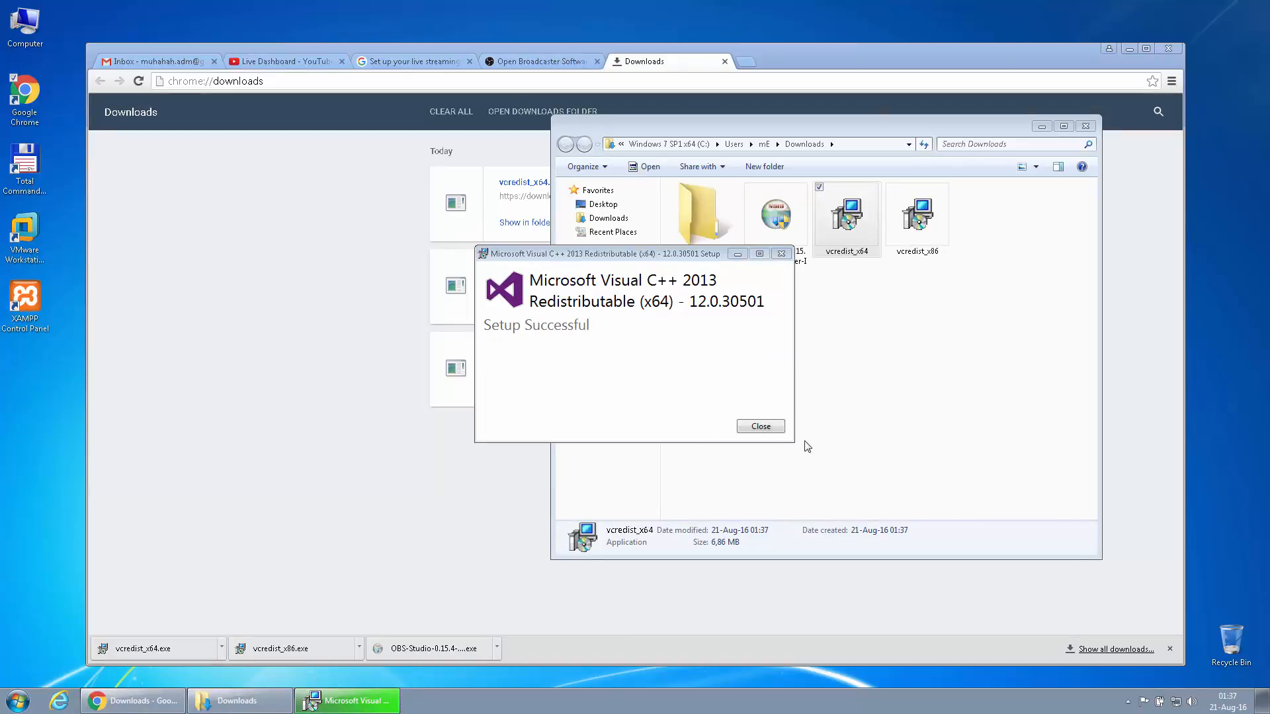
pyautogui.click(762, 426)
# Install the Visual C++ 2013 x86 redistributable, accepting its license terms
pyautogui.doubleClick(918, 250)
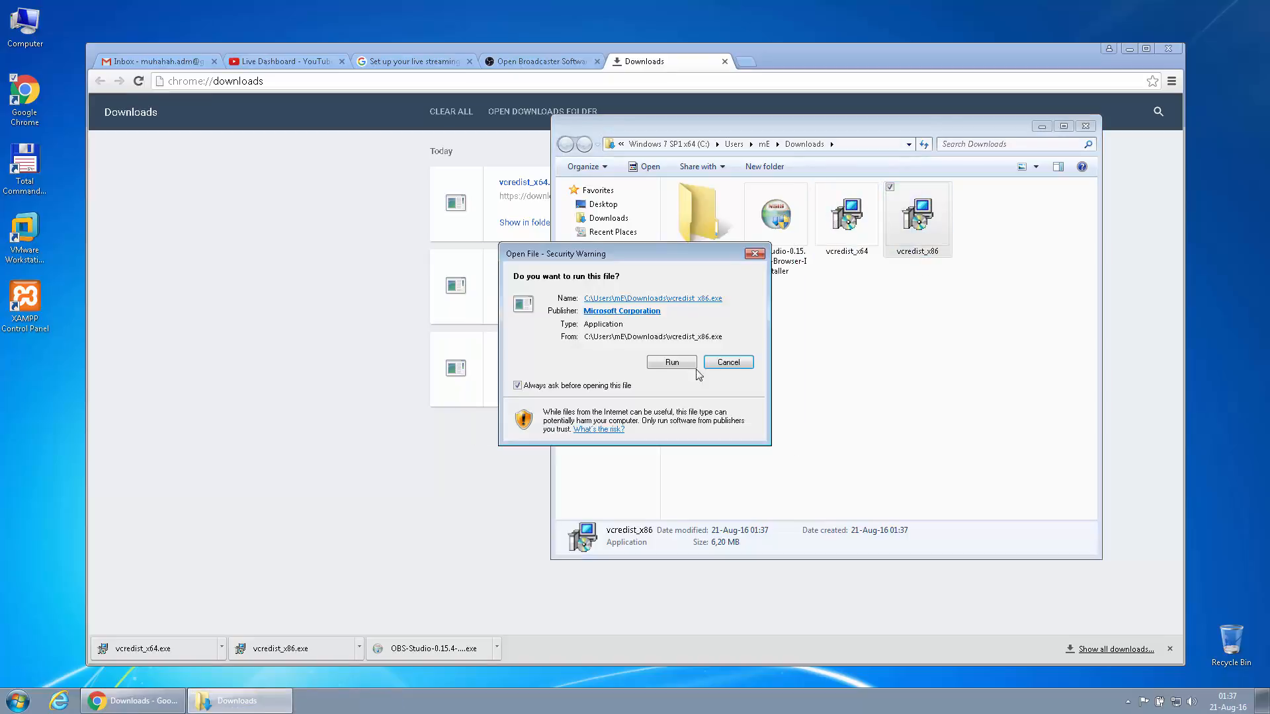
pyautogui.click(666, 366)
pyautogui.click(631, 405)
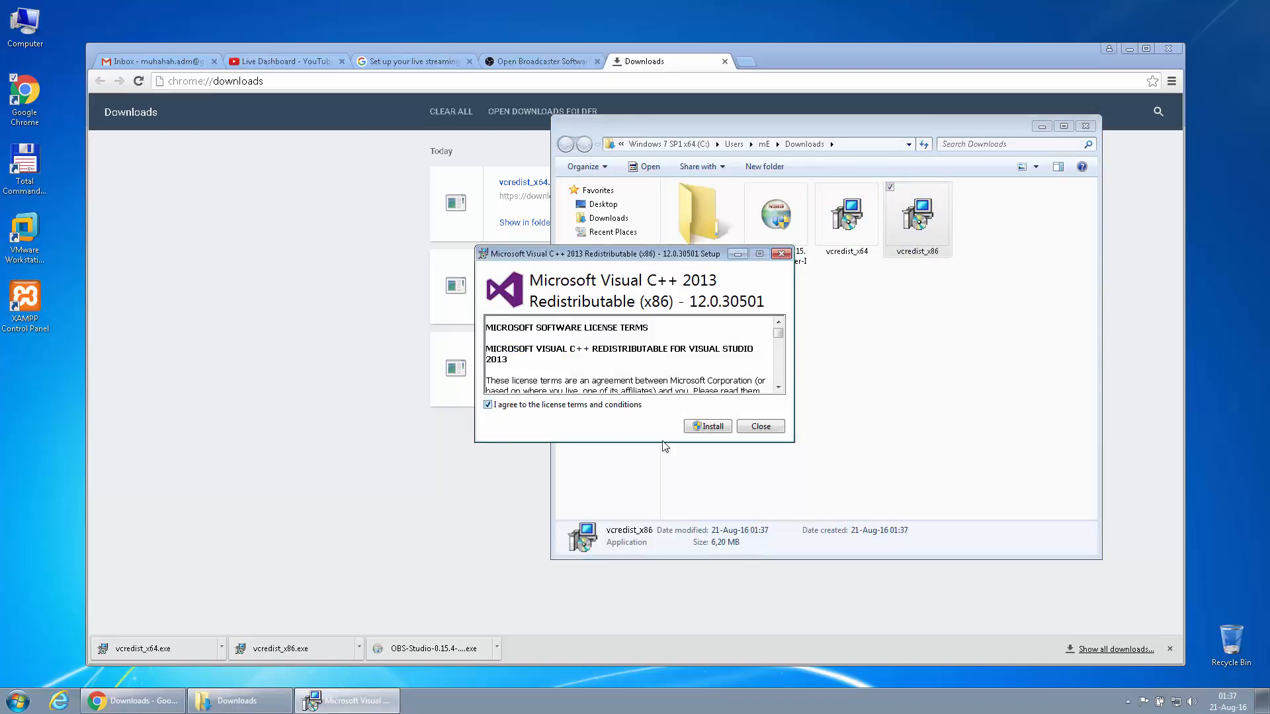
pyautogui.click(702, 426)
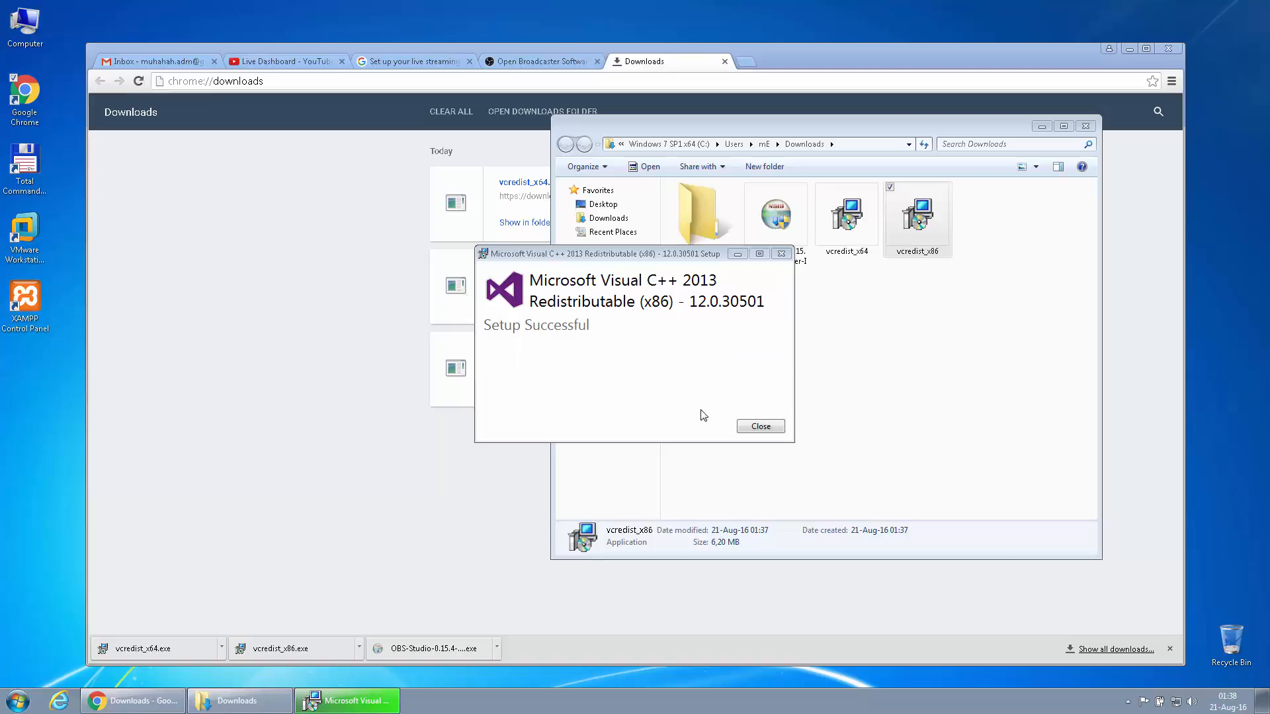
pyautogui.click(761, 427)
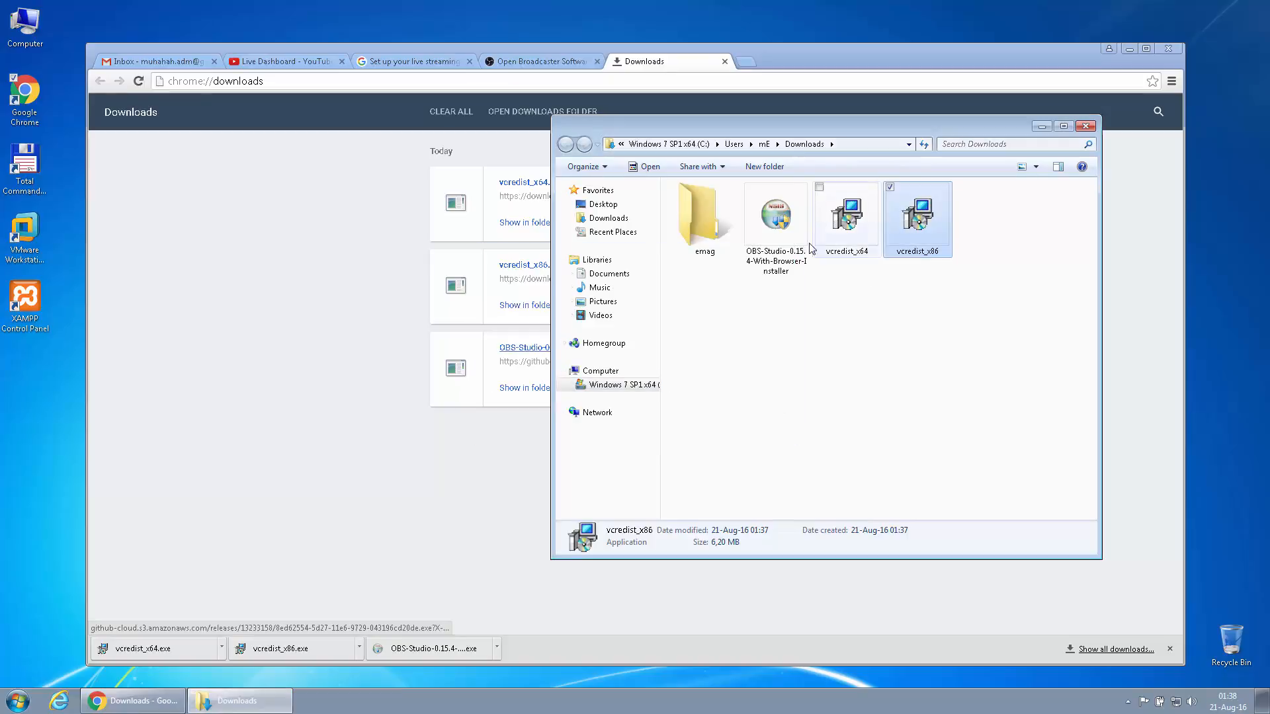
# Relaunch the OBS Studio 0.15.4 installer, accept its license, and start installing it
pyautogui.doubleClick(778, 233)
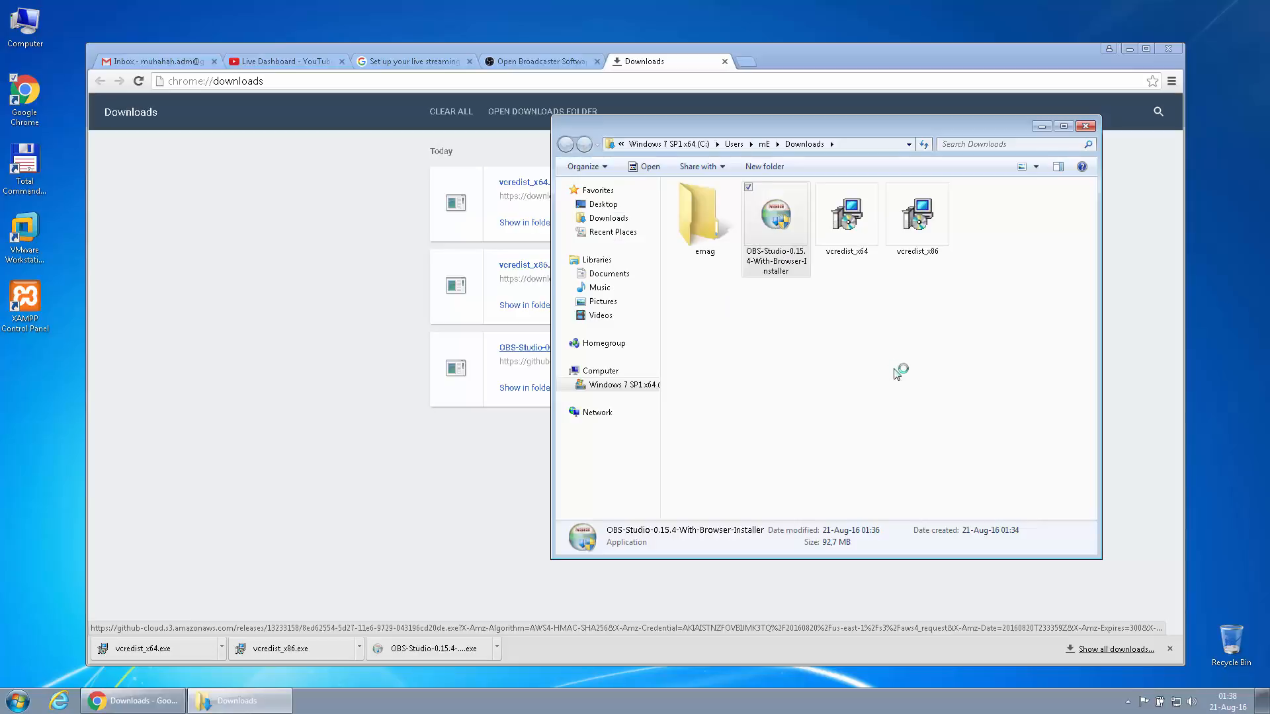
pyautogui.click(709, 455)
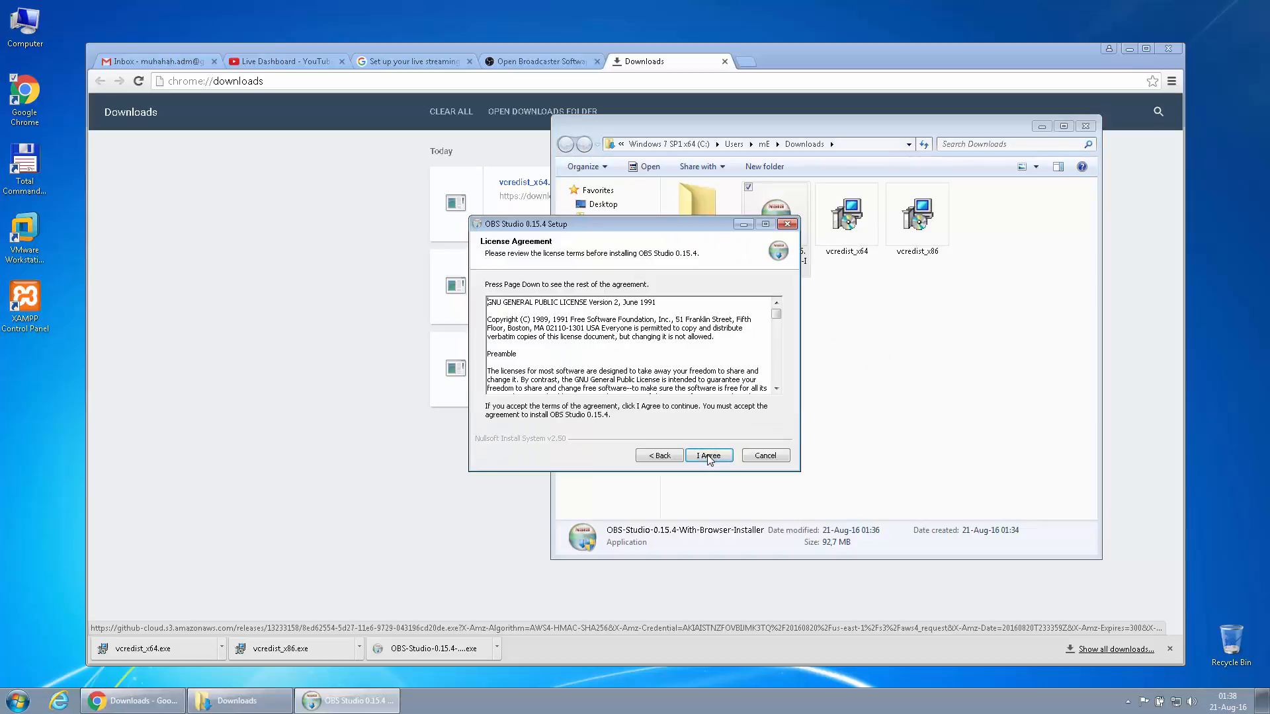
pyautogui.click(708, 456)
pyautogui.click(709, 456)
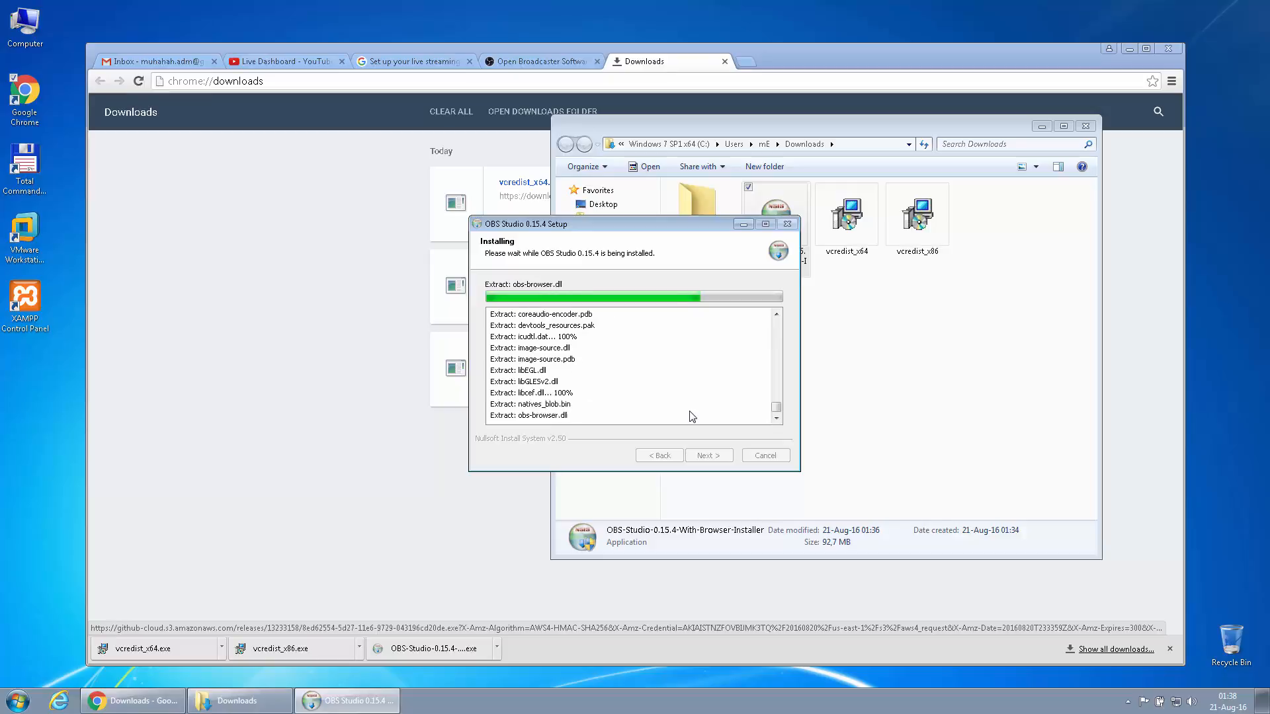
# Search 'microsoft directx 9.0c download' in a new tab and open the official Microsoft page
pyautogui.click(745, 63)
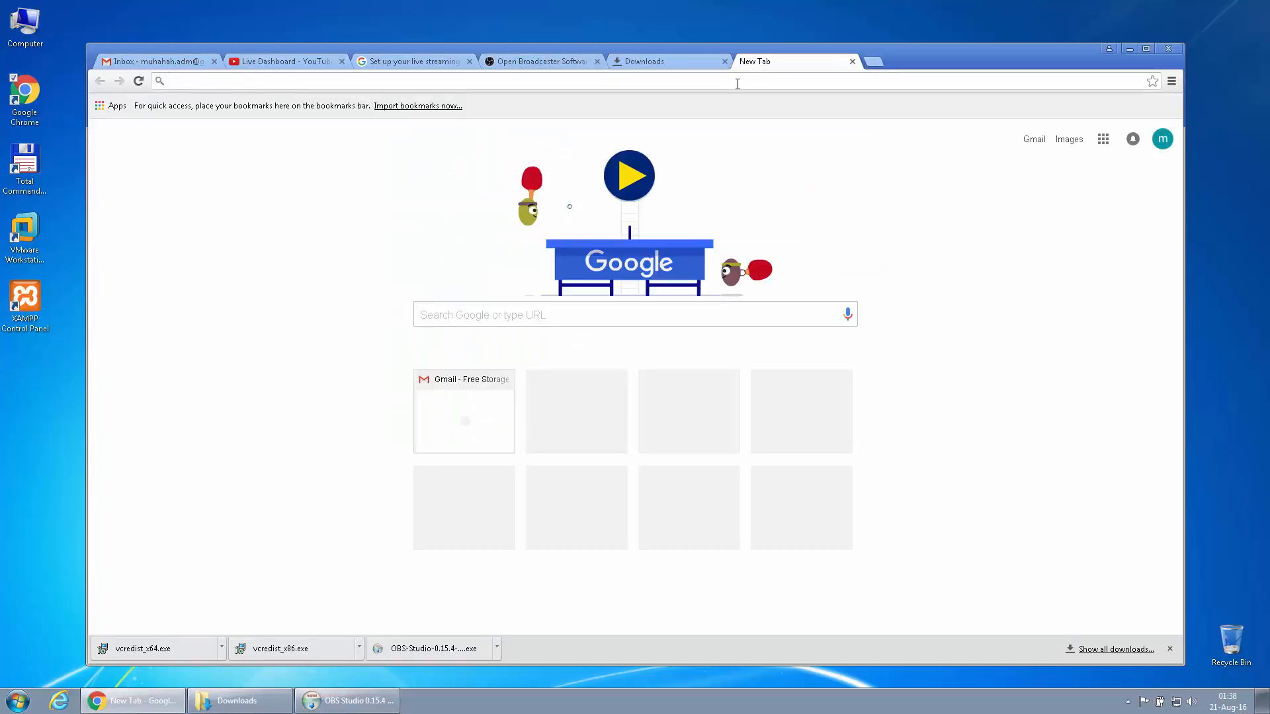
pyautogui.write('microsoft')
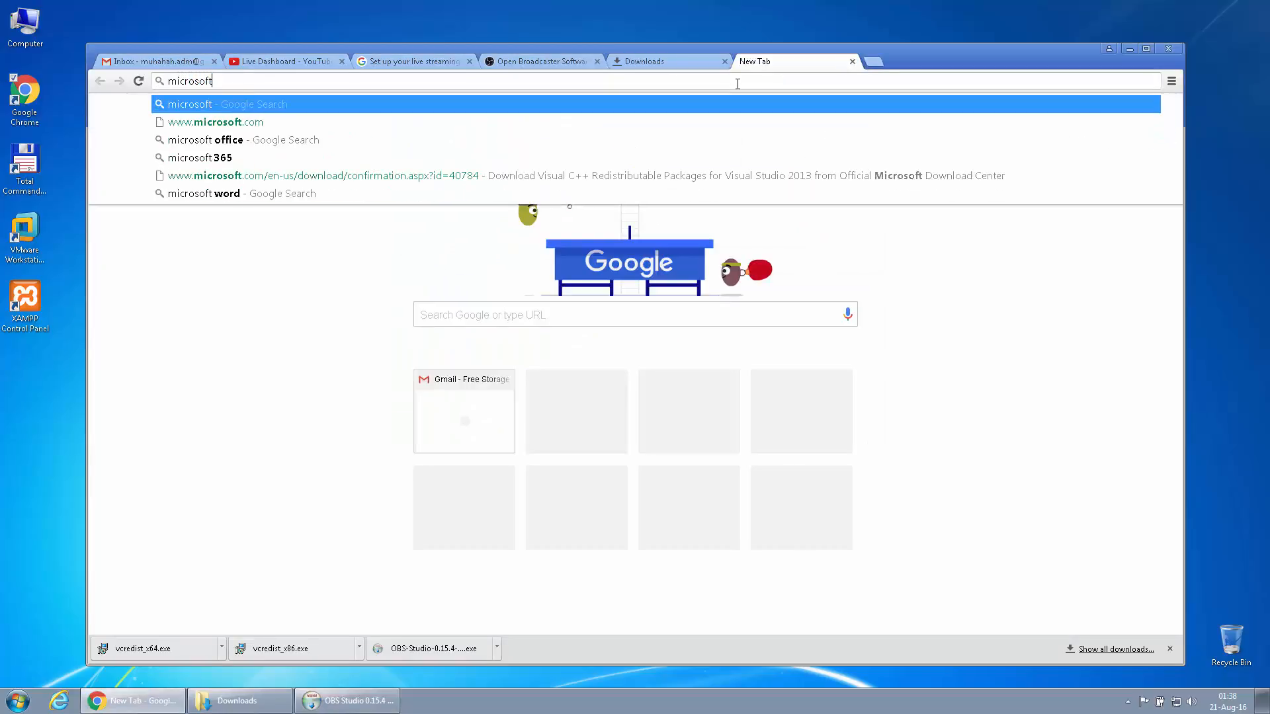
pyautogui.write(' dire')
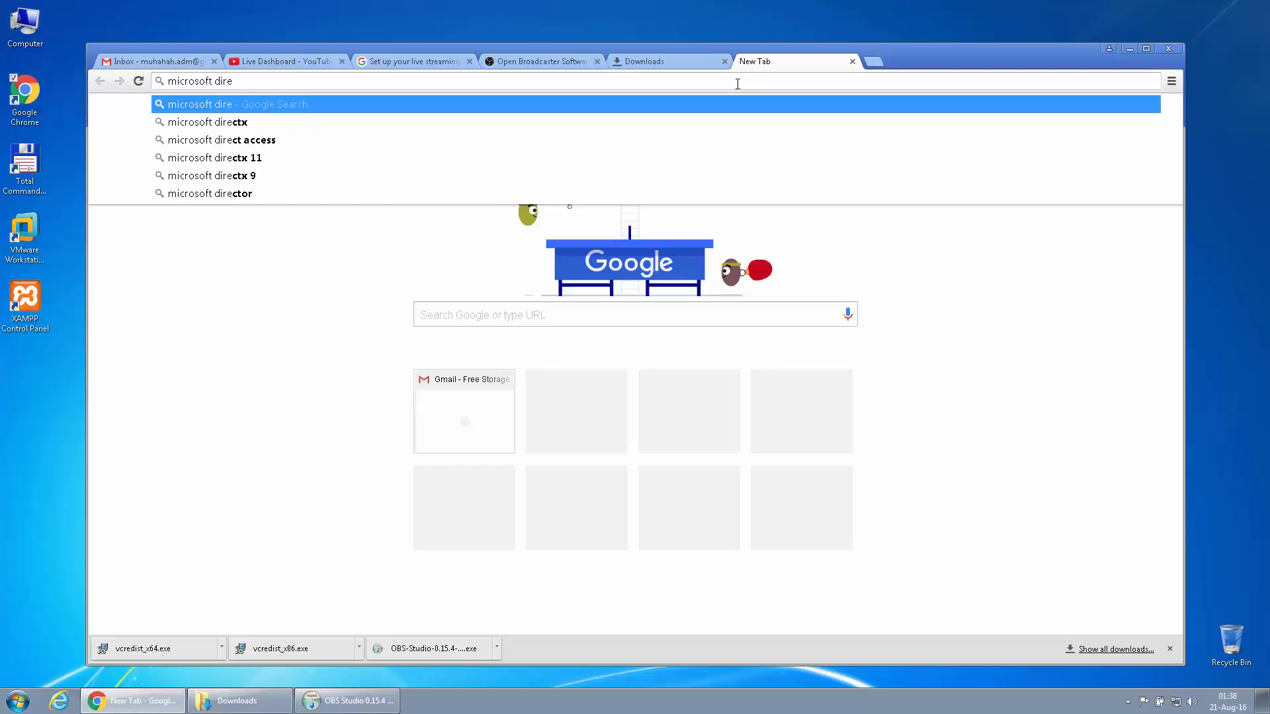
pyautogui.write('ctx 9')
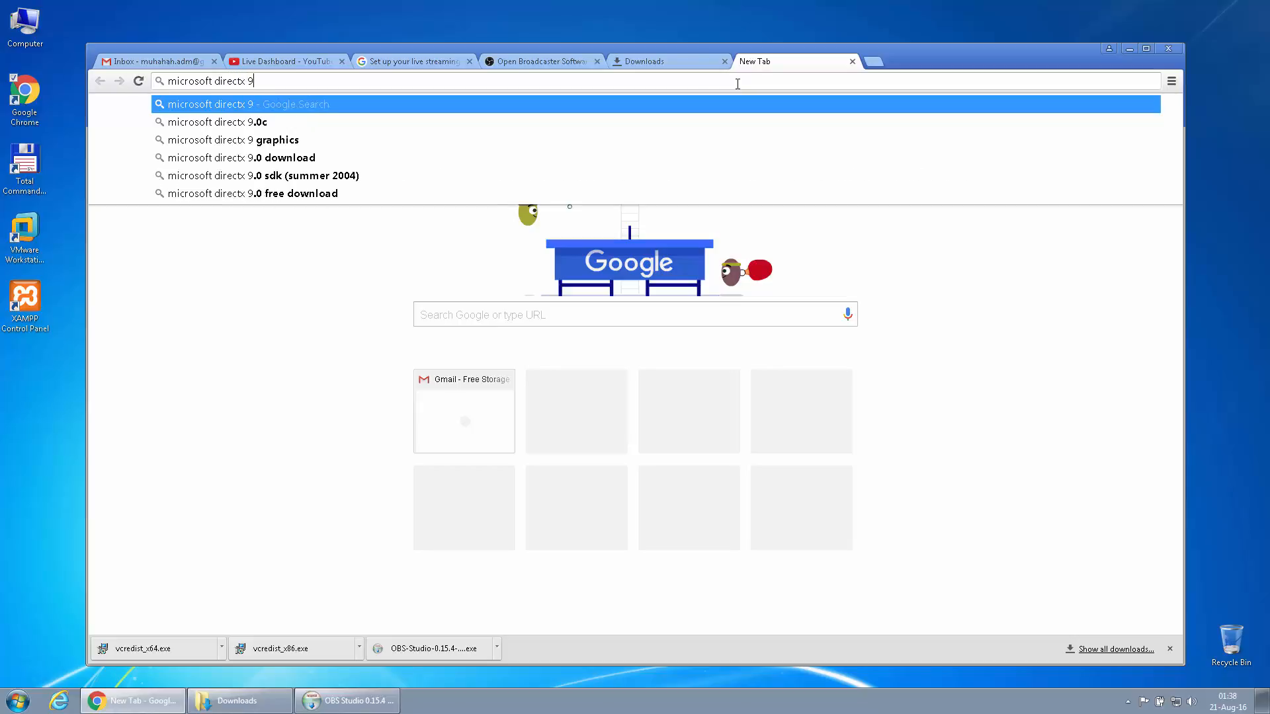
pyautogui.press('Down')
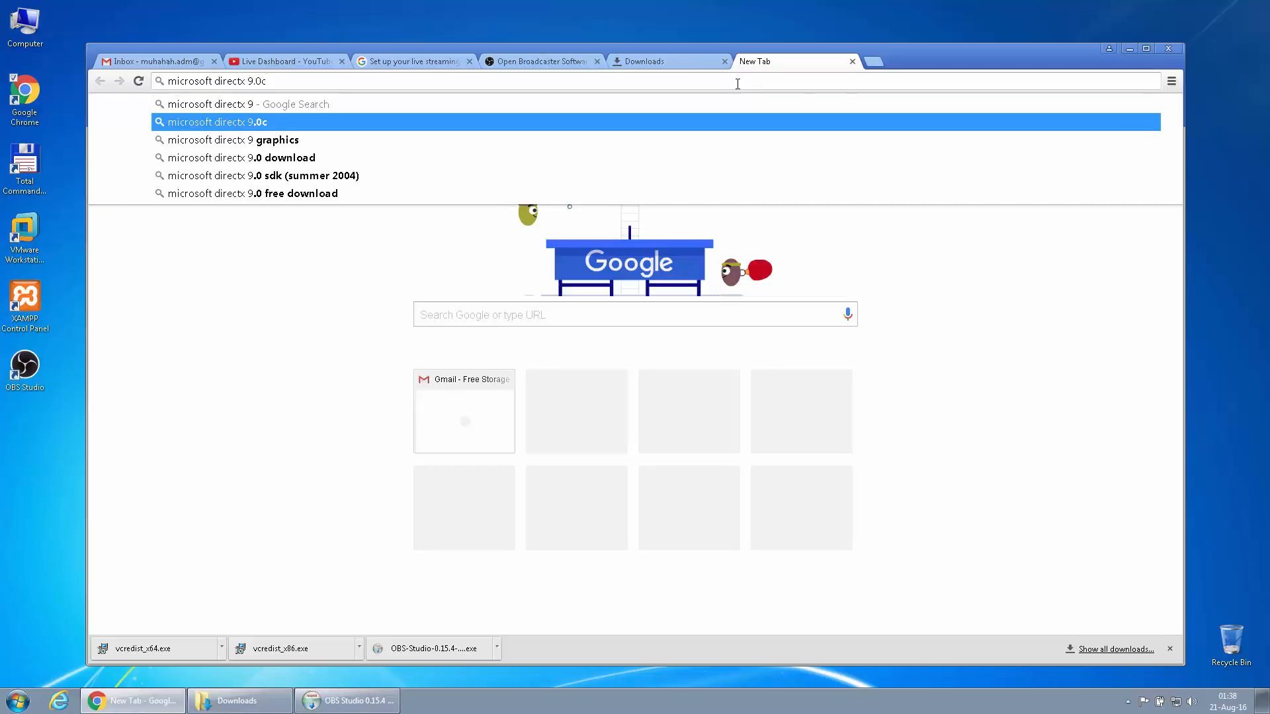
pyautogui.write('download')
pyautogui.press('Return')
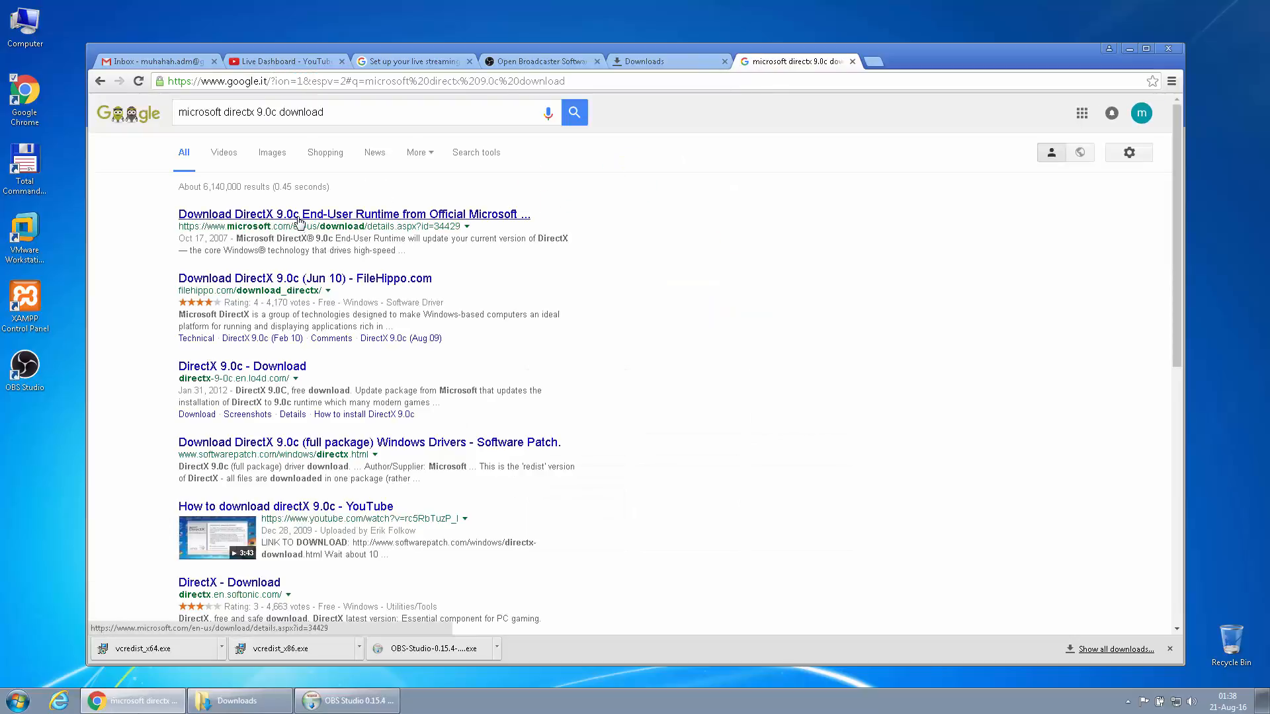
pyautogui.click(300, 215)
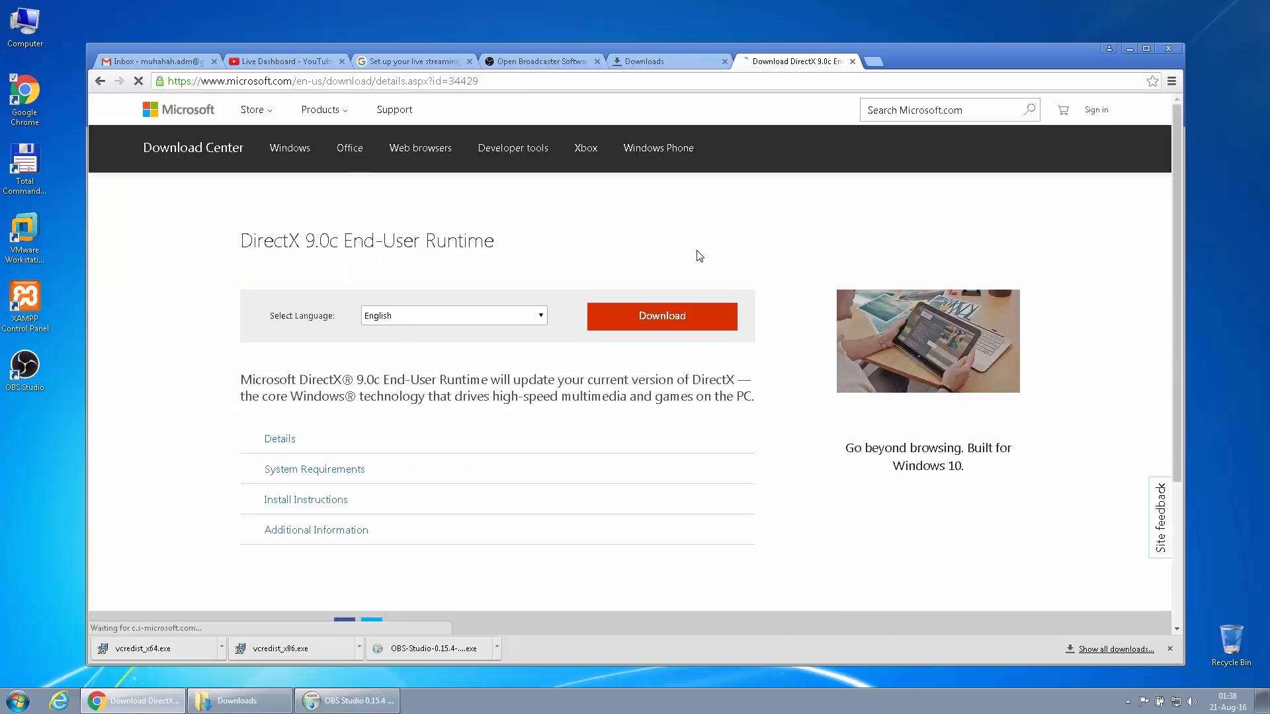
# Download dxwebsetup.exe for DirectX 9.0c End-User Runtime without the MSN homepage and Bing extra
pyautogui.scroll(-2, 345, 402)
pyautogui.scroll(-1, 632, 349)
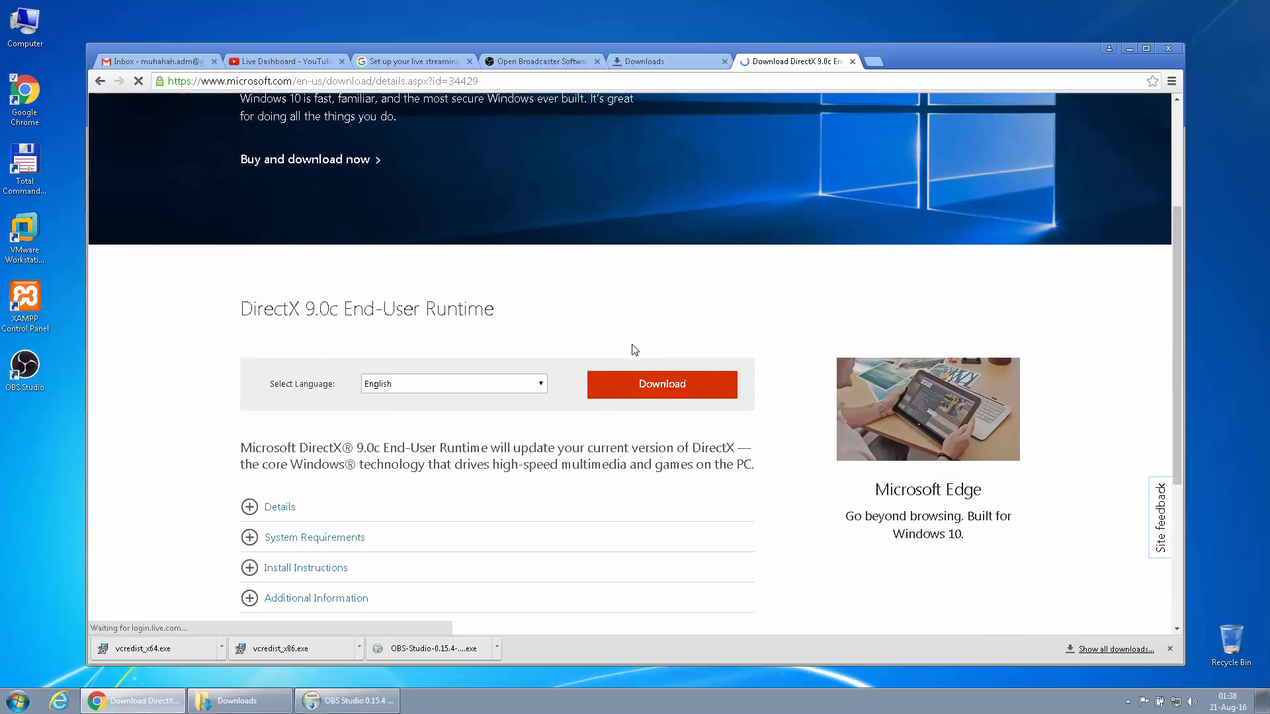
pyautogui.click(661, 391)
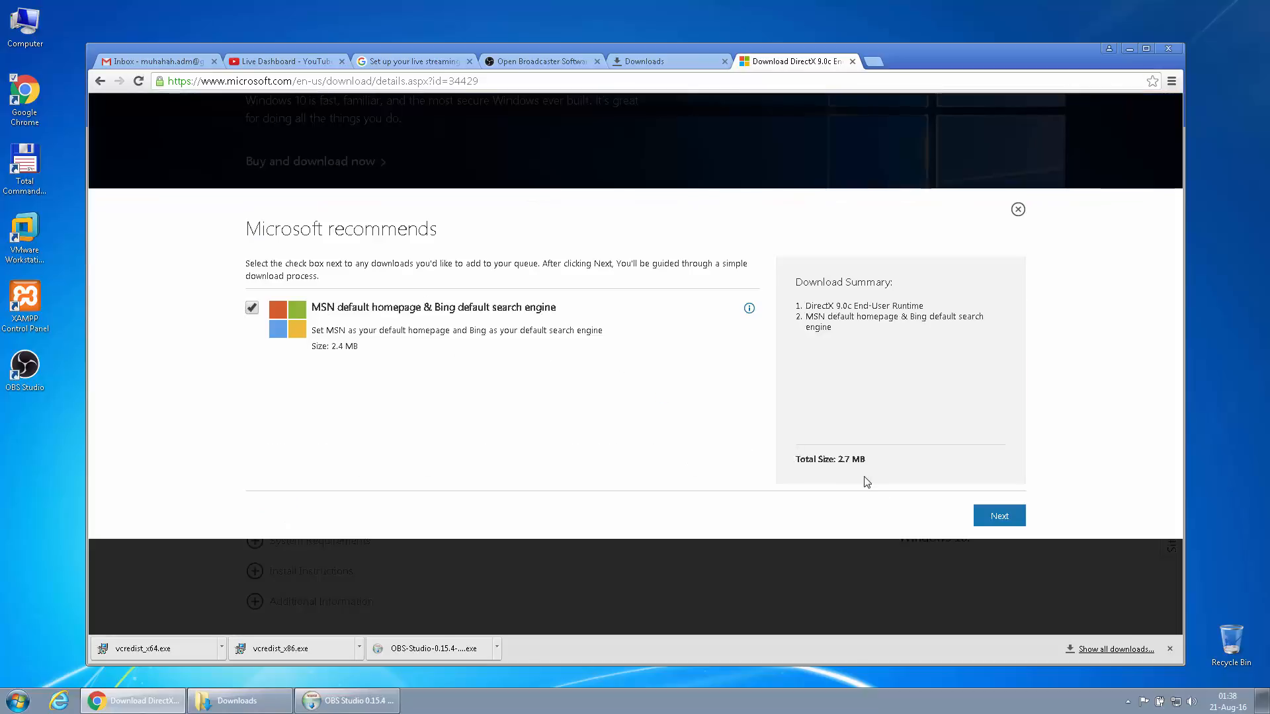
pyautogui.click(252, 308)
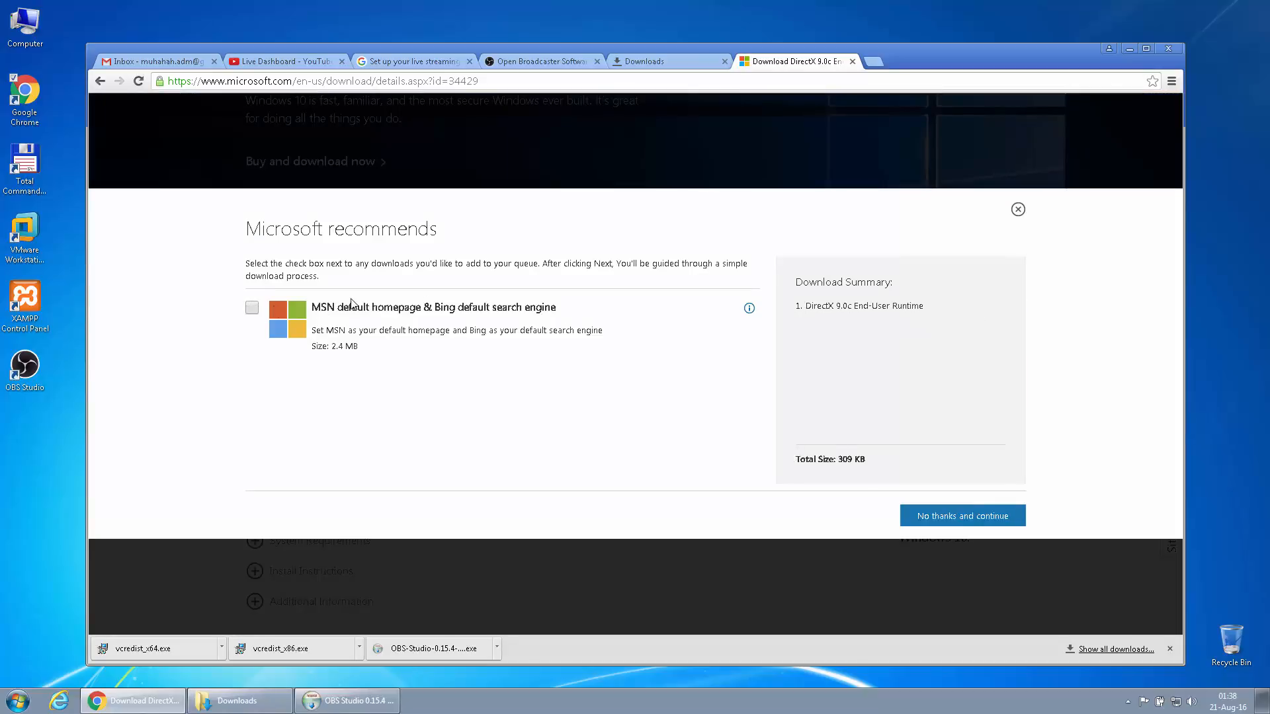
pyautogui.click(935, 518)
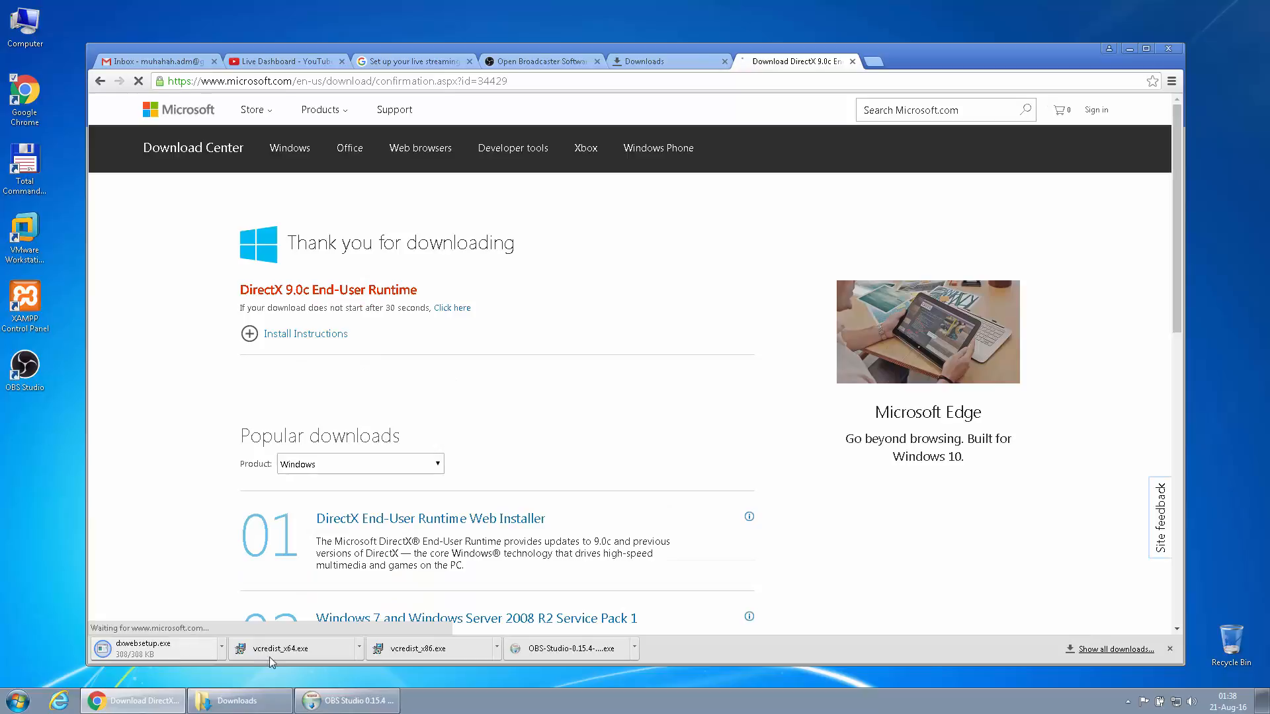
# Check the downloaded dxwebsetup.exe beside the OBS installer in the Downloads folder
pyautogui.click(238, 700)
pyautogui.click(814, 340)
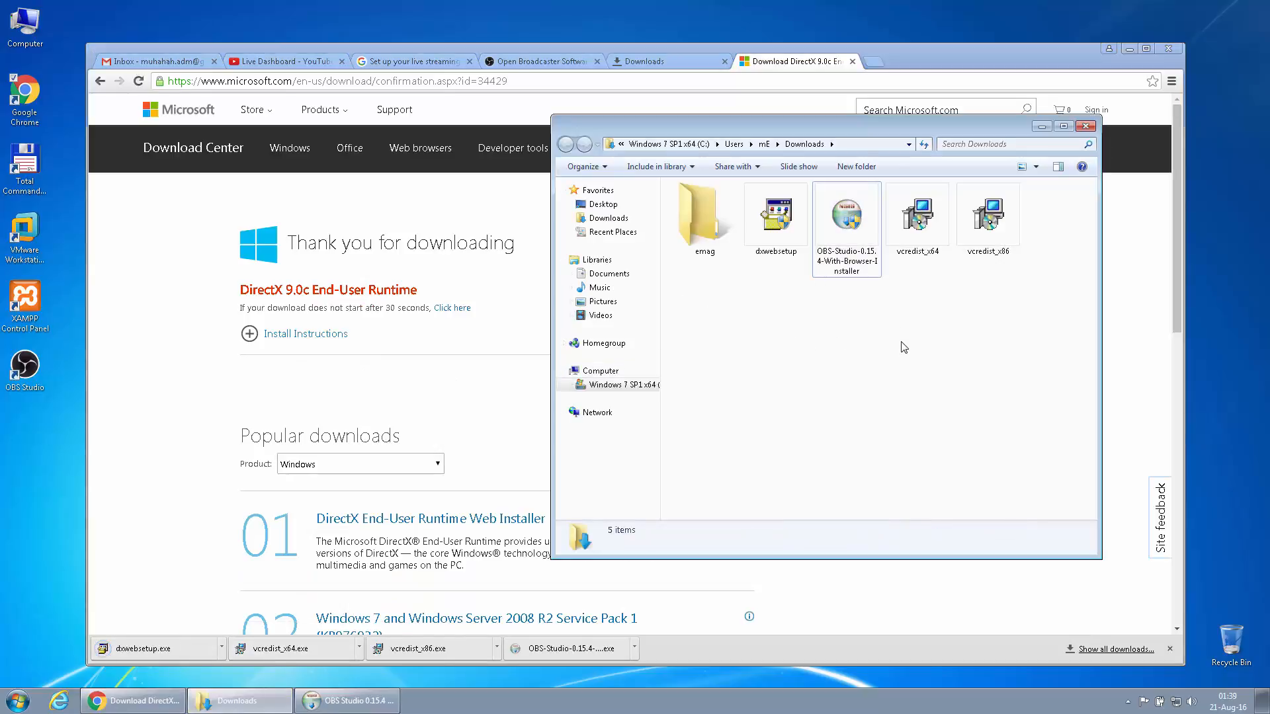
pyautogui.click(766, 236)
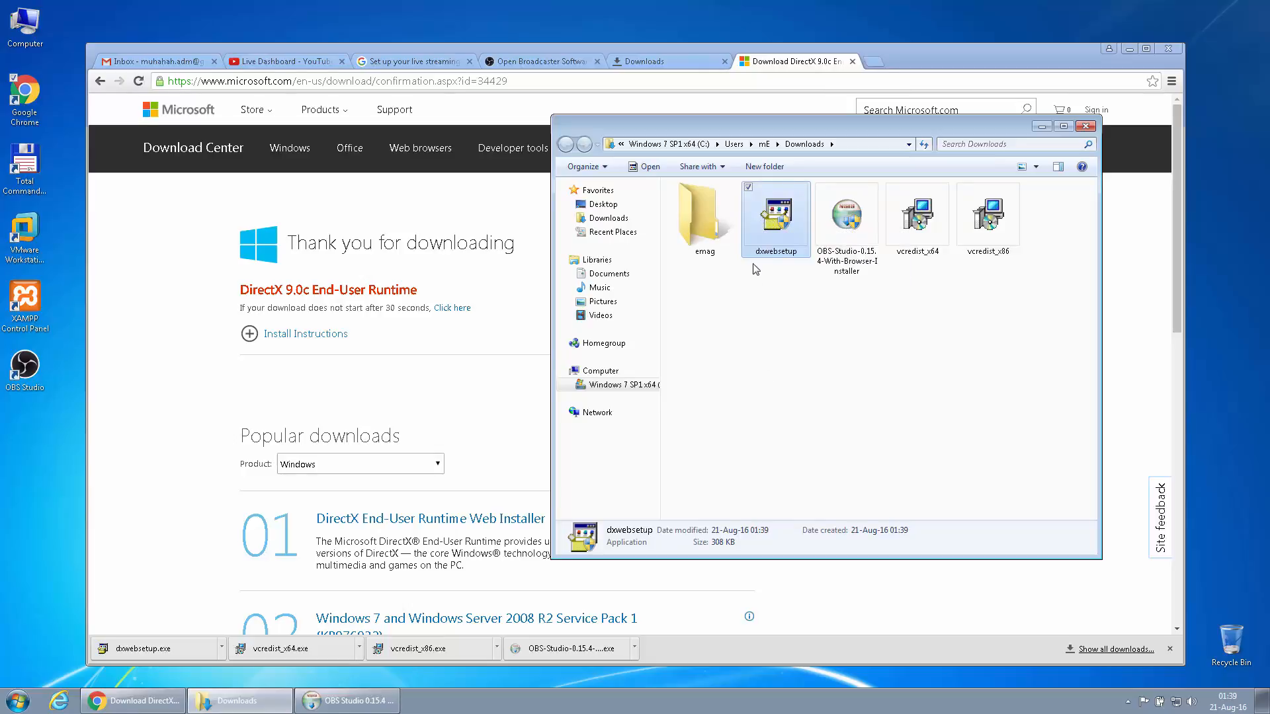
pyautogui.click(838, 219)
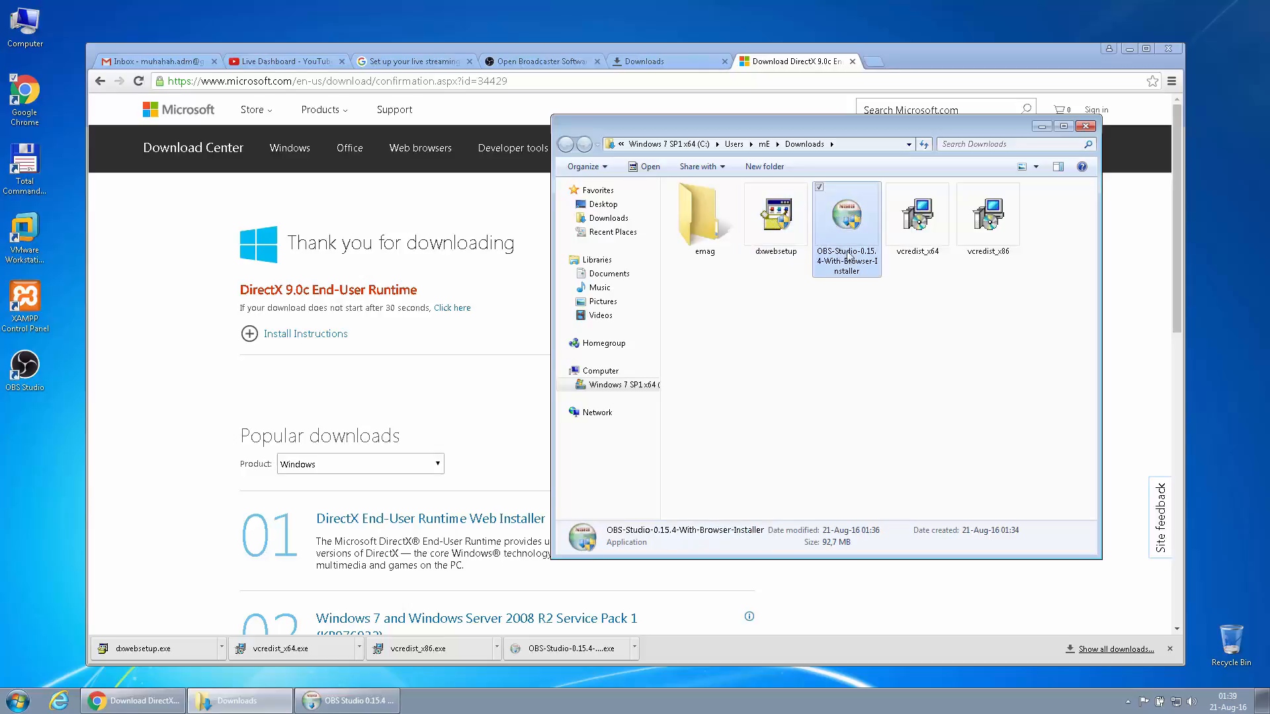
pyautogui.click(772, 201)
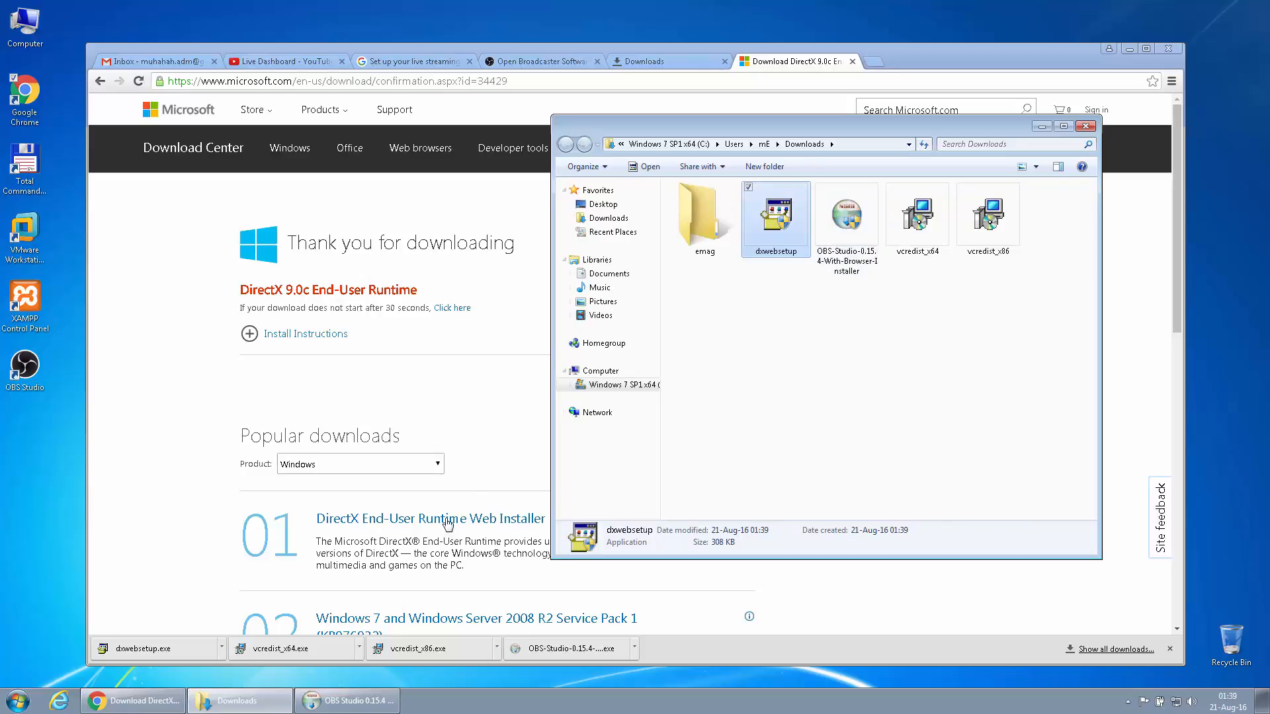
# Finish OBS setup with Run OBS Studio ticked, accept the OBS license, and minimize Explorer
pyautogui.click(315, 702)
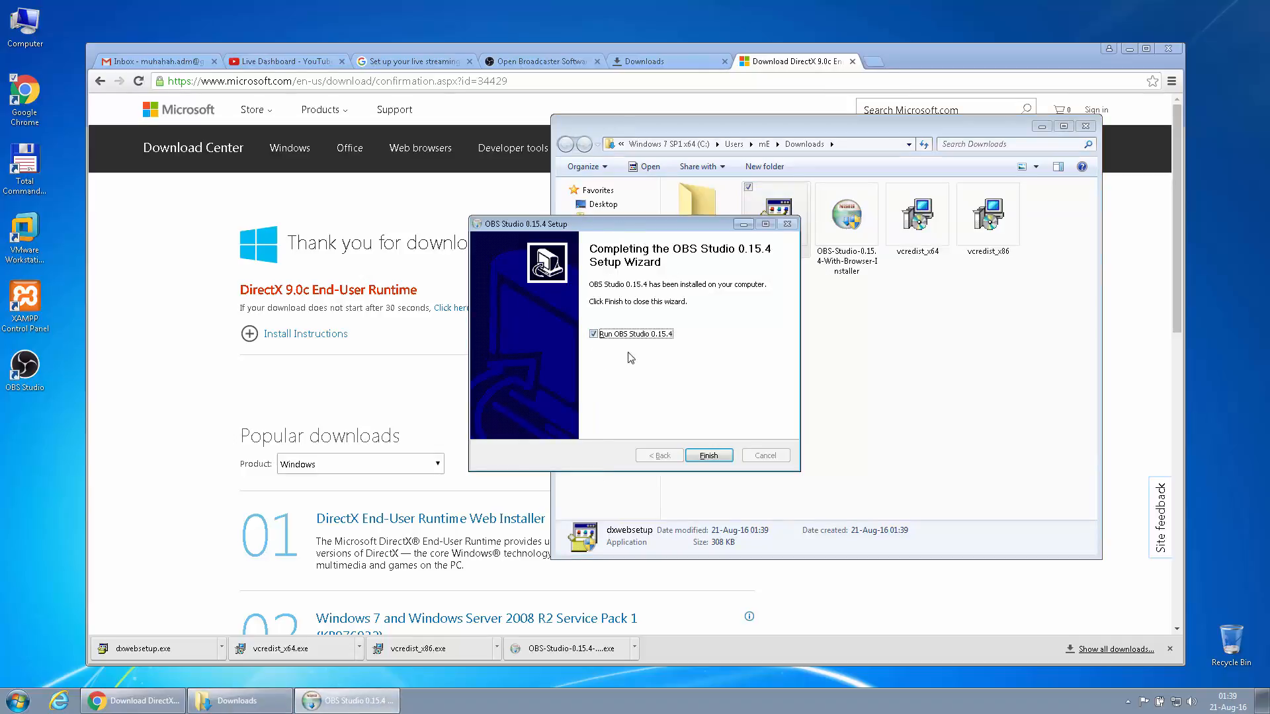
pyautogui.click(708, 458)
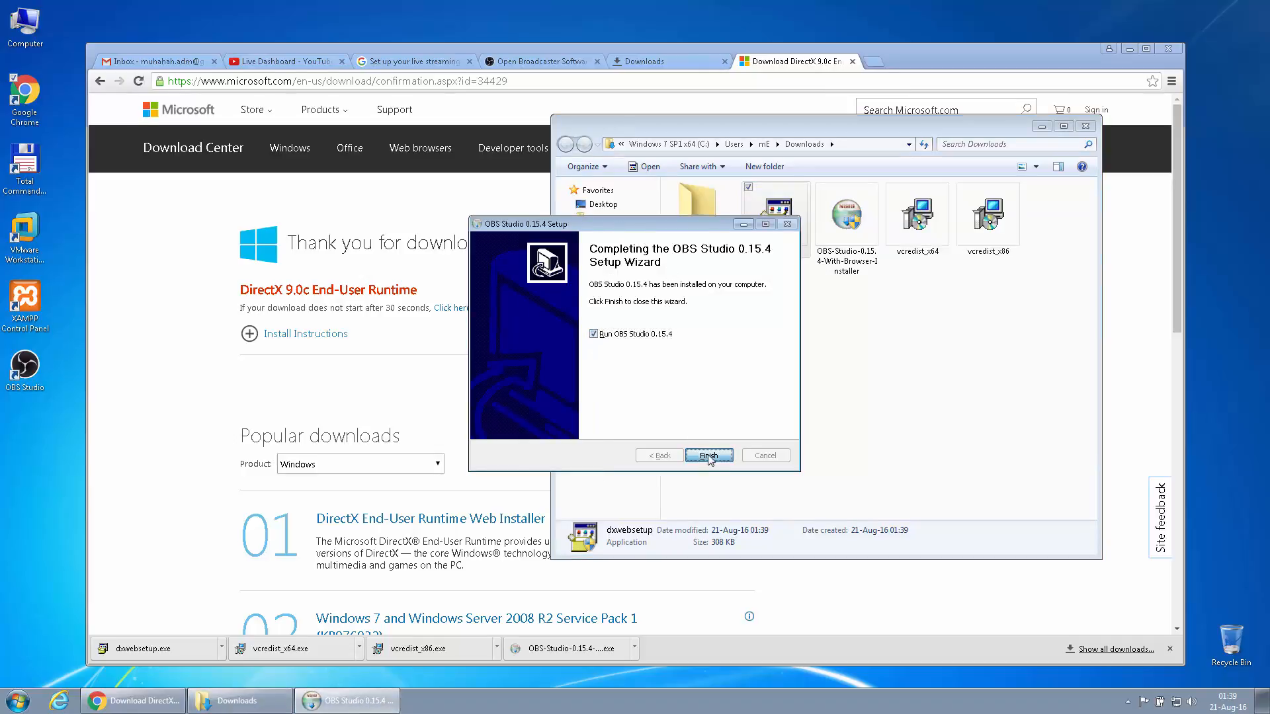
pyautogui.click(504, 379)
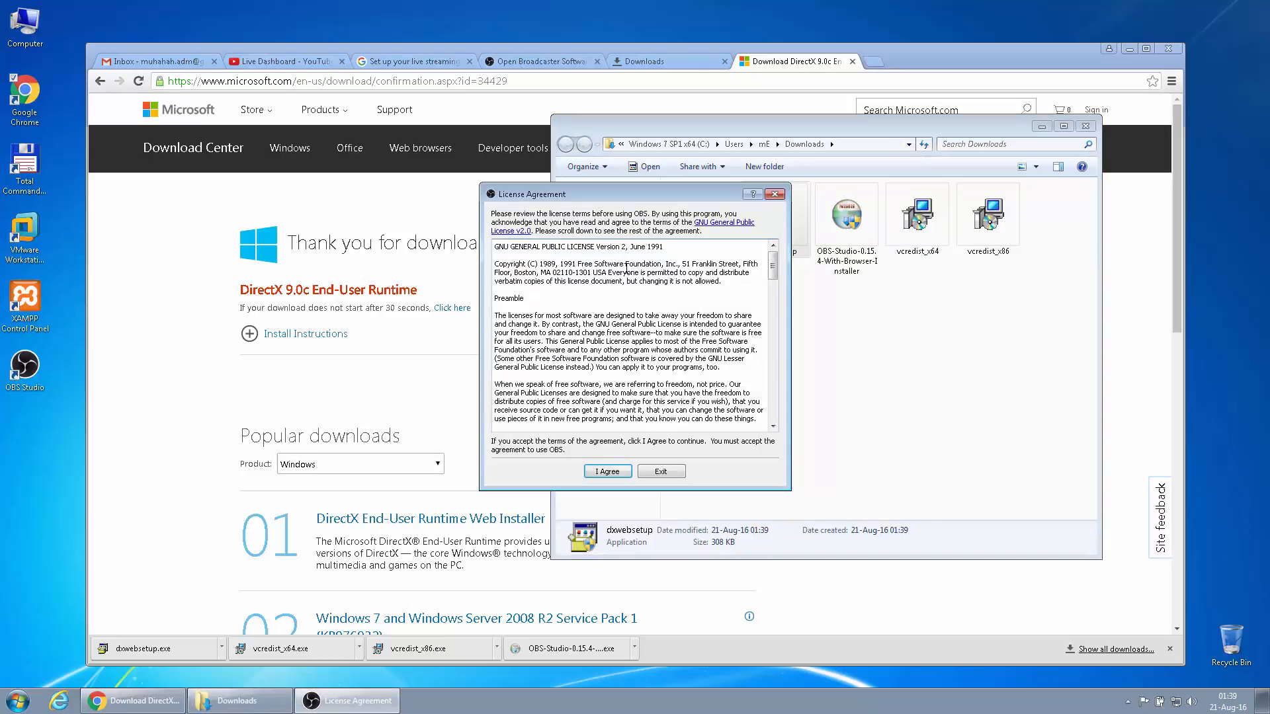
pyautogui.click(606, 472)
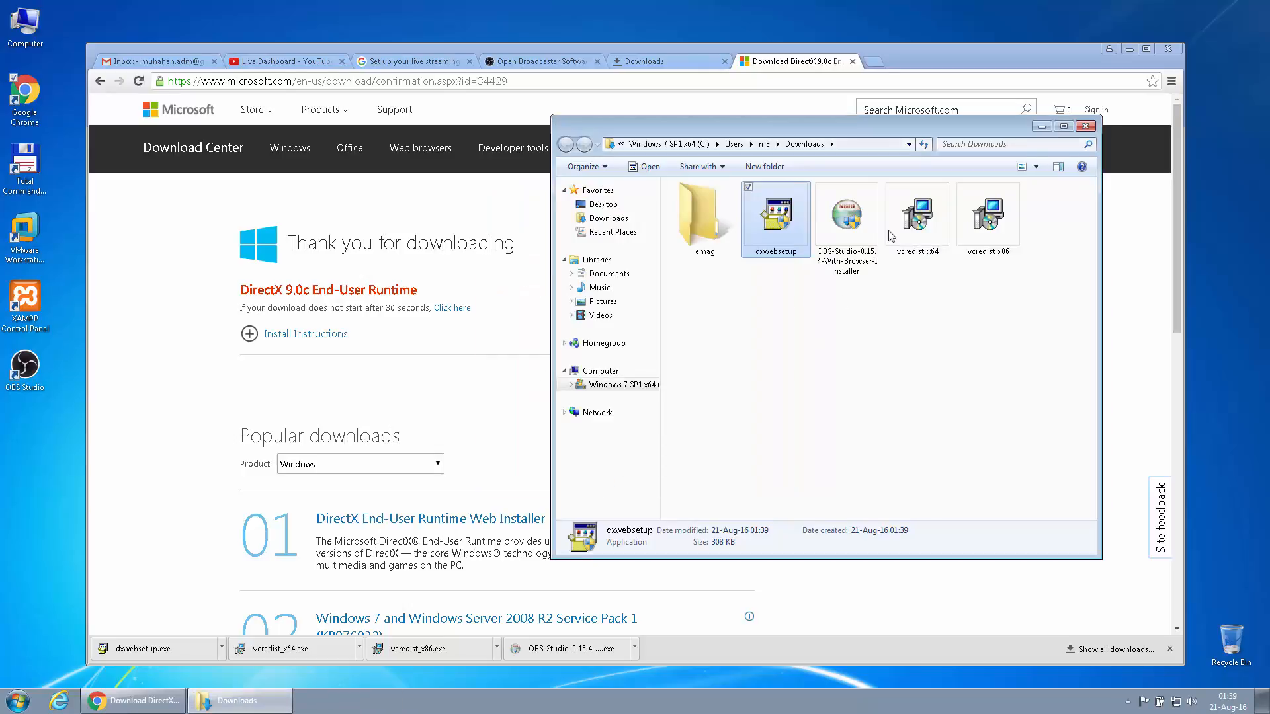
pyautogui.click(1049, 130)
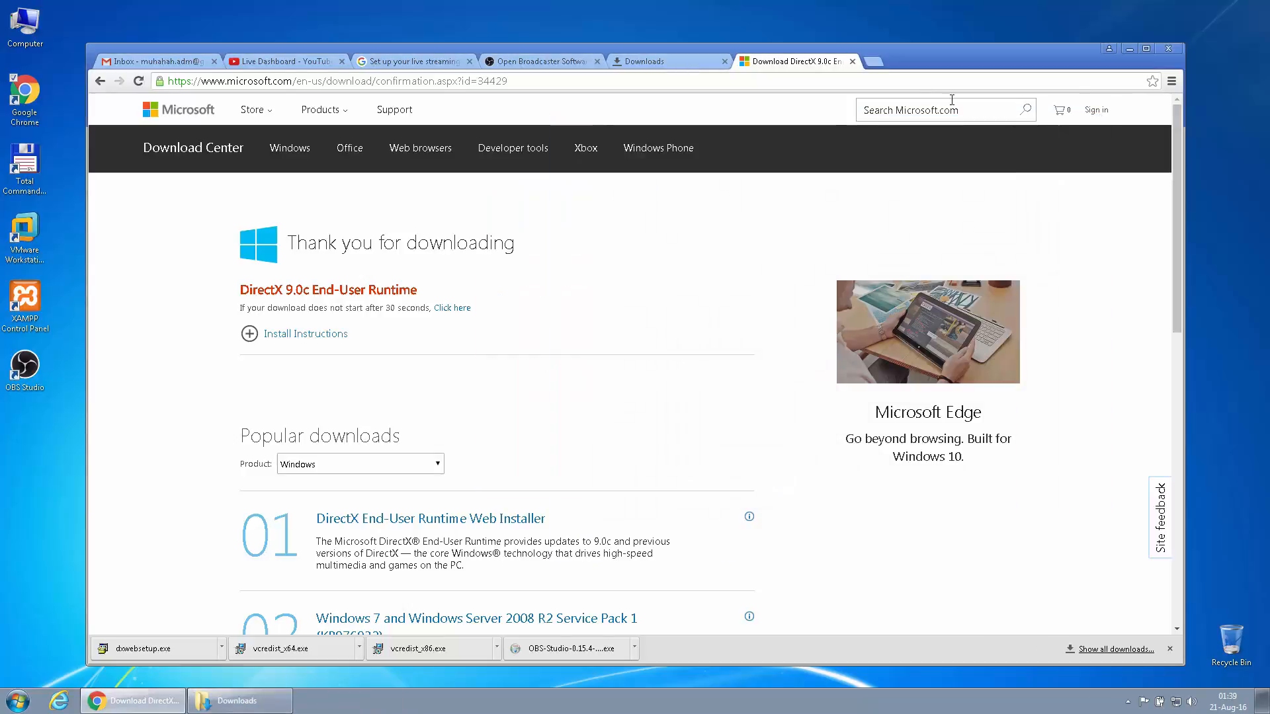
# Close the DirectX, downloads, OBS Project and YouTube Help tabs, and move OBS up-right
pyautogui.click(853, 61)
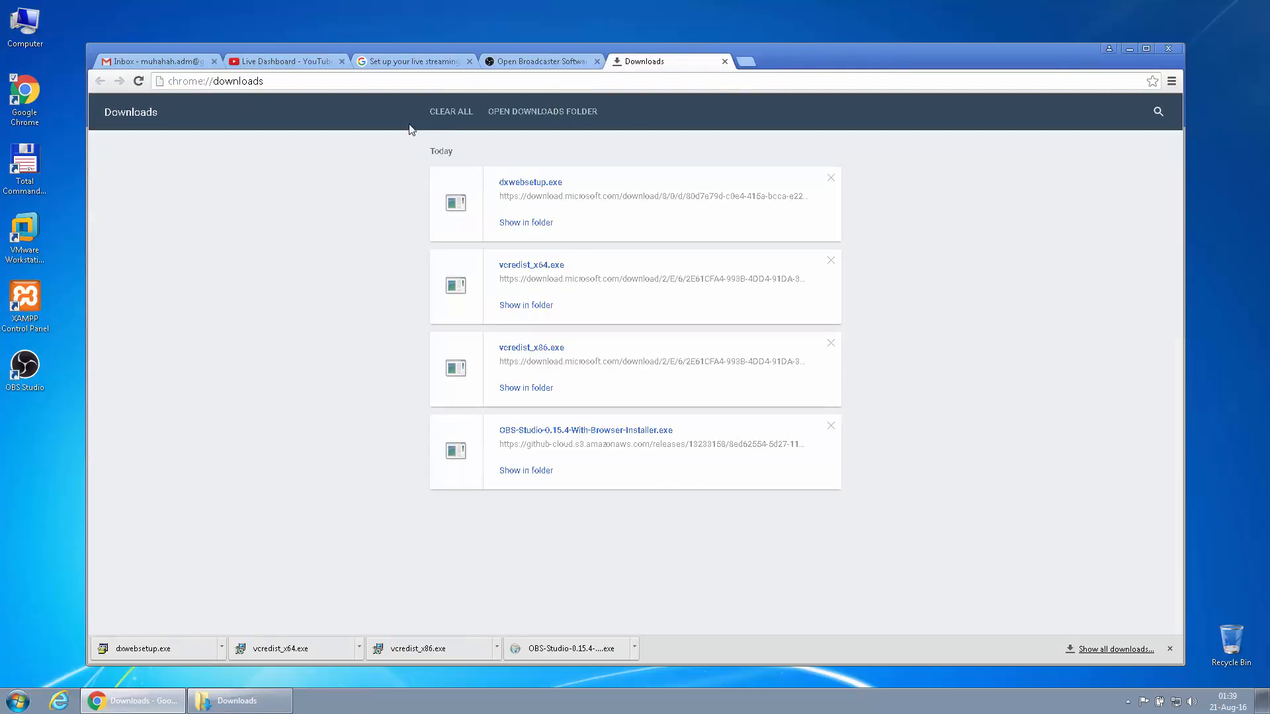
pyautogui.click(725, 60)
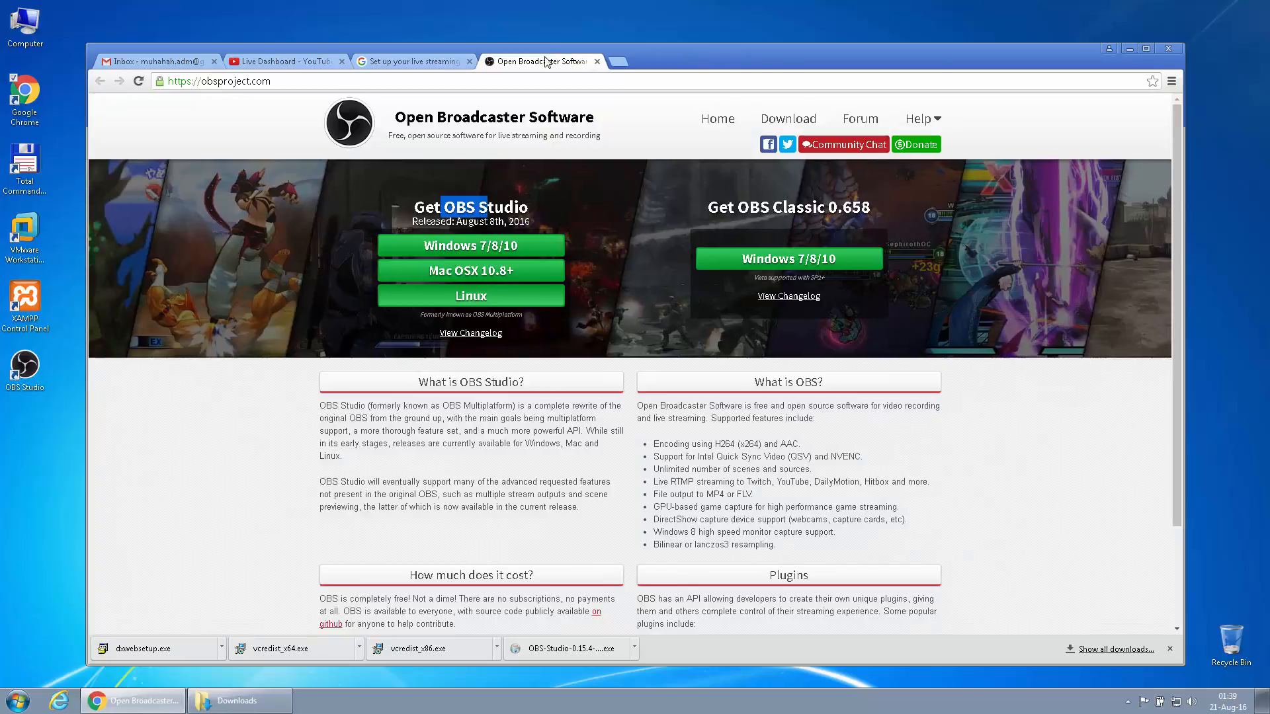
pyautogui.click(598, 61)
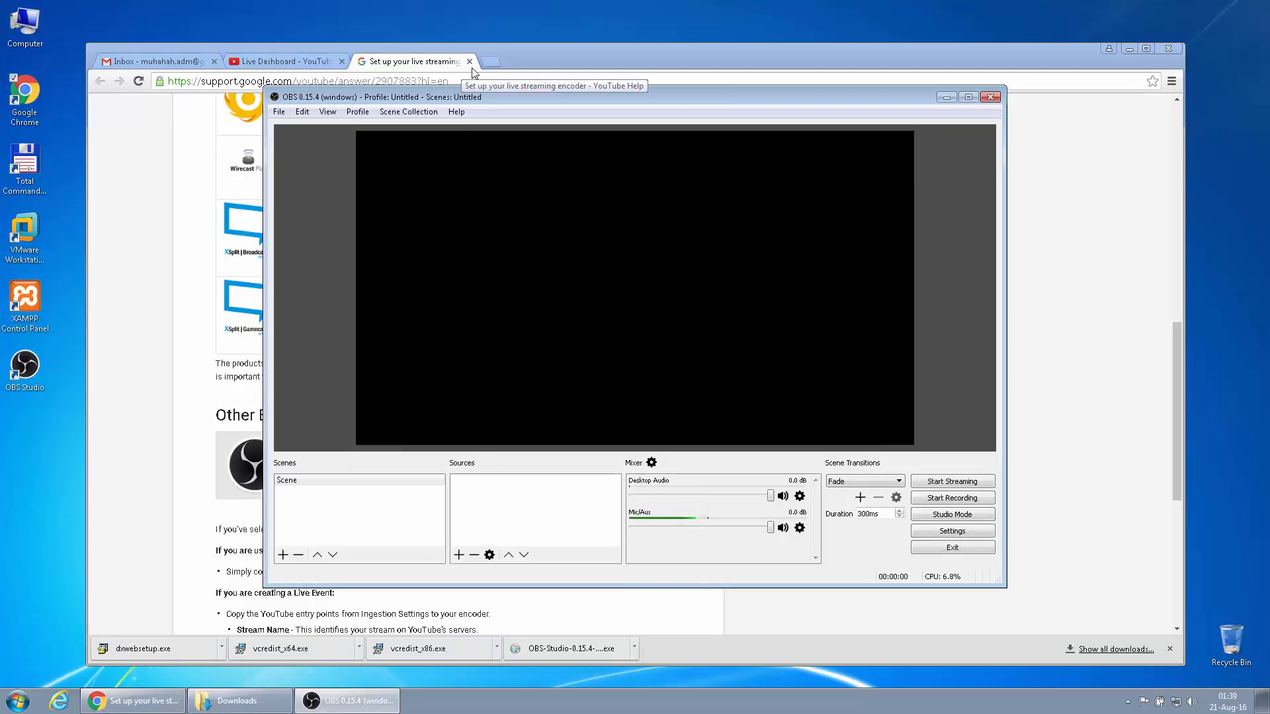
pyautogui.click(470, 61)
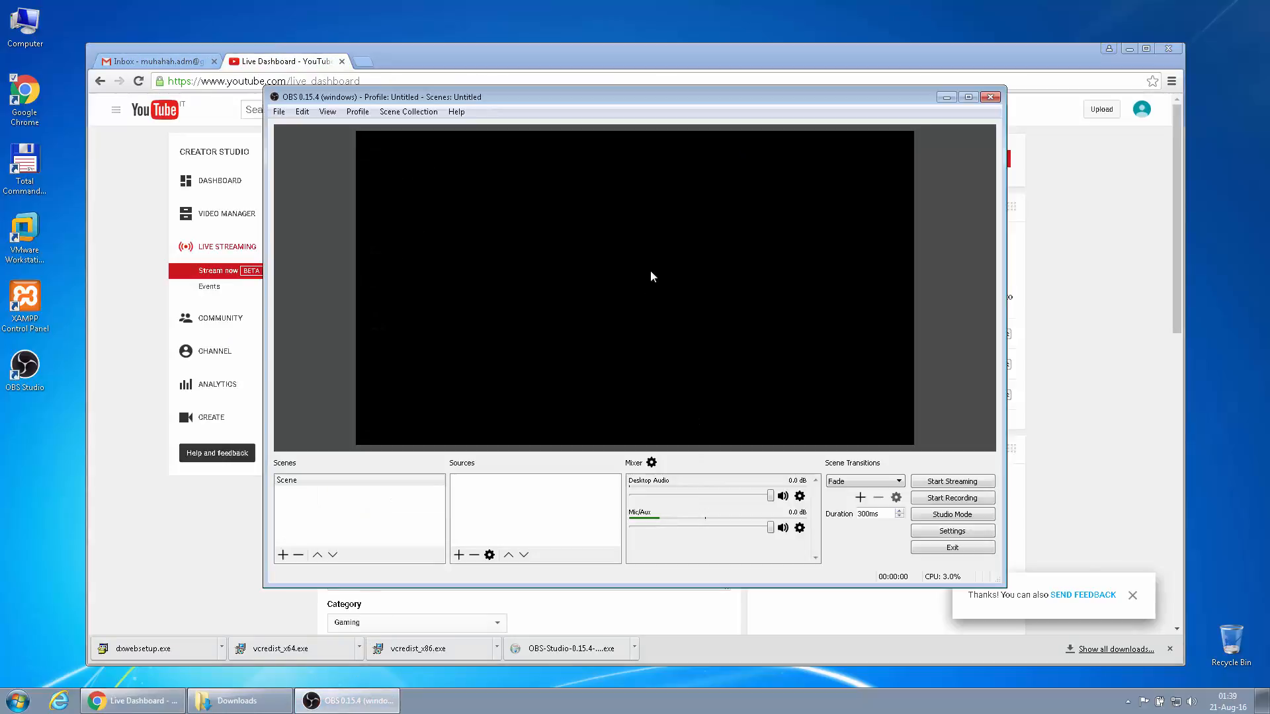
pyautogui.moveTo(623, 99); pyautogui.dragTo(725, 69)
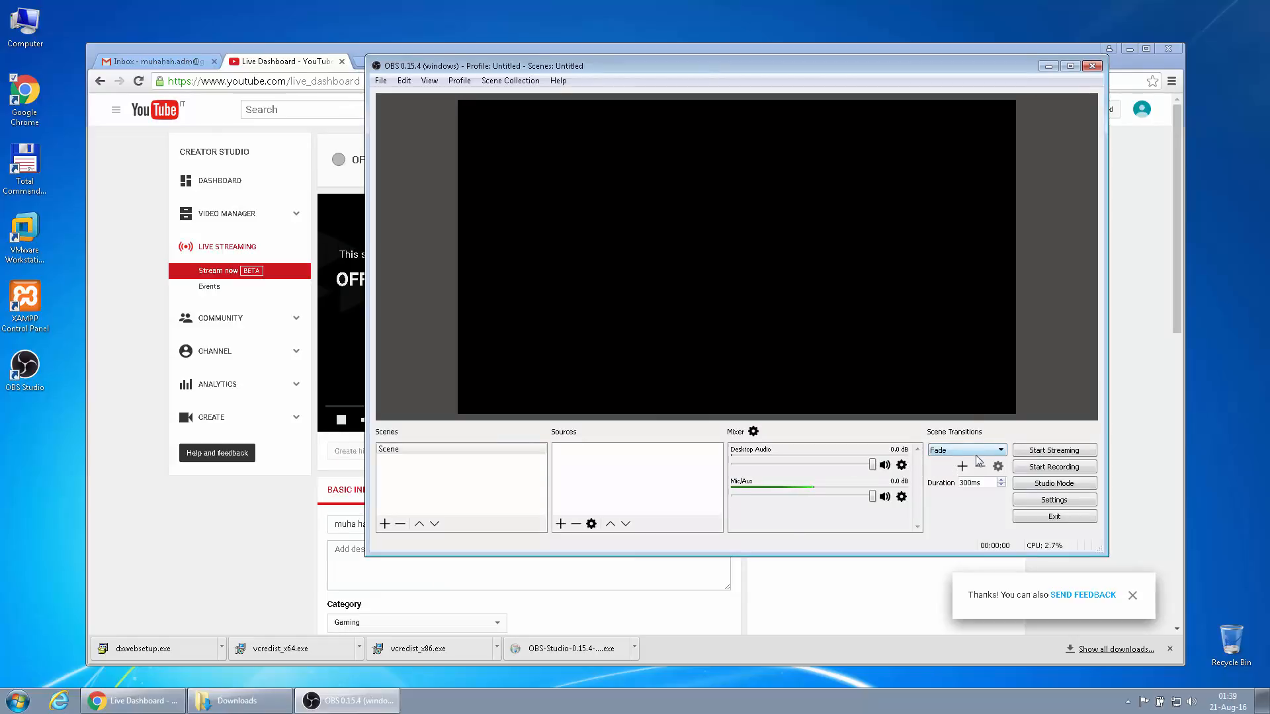
# Add a Video Capture Device named 'Logitech c920' and shrink it into the preview's top-right corner
pyautogui.click(560, 524)
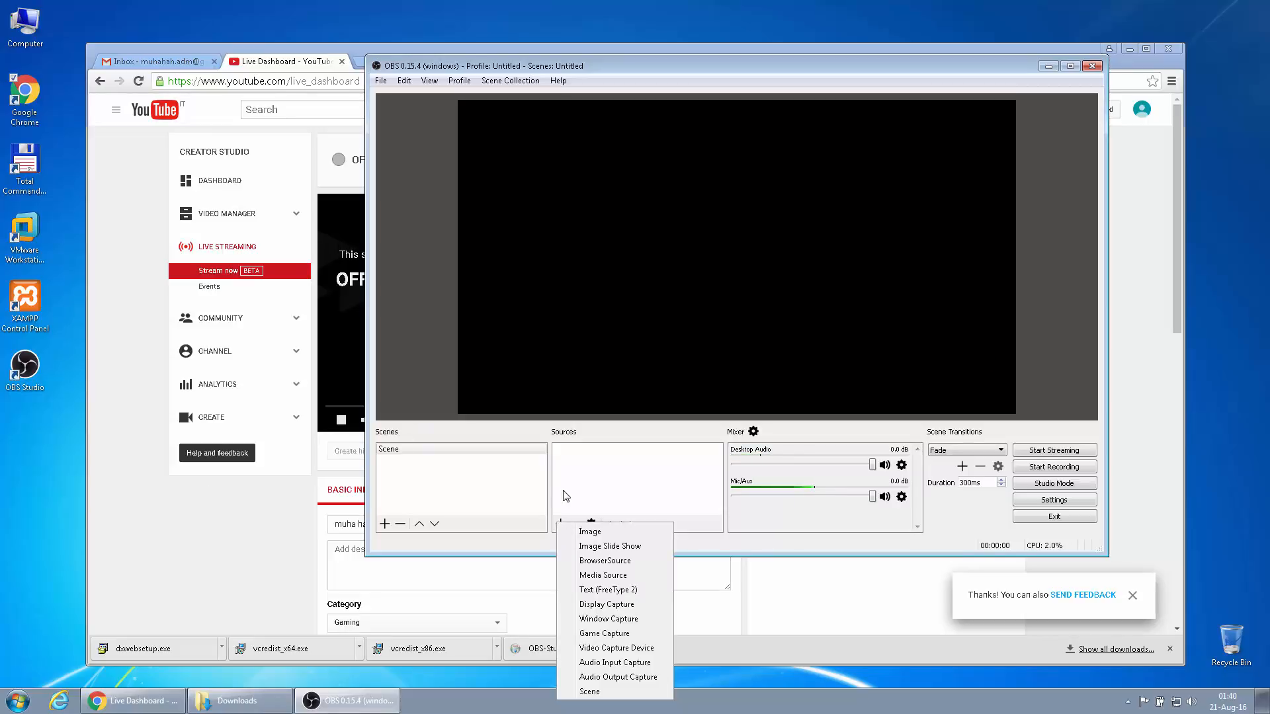
pyautogui.click(560, 535)
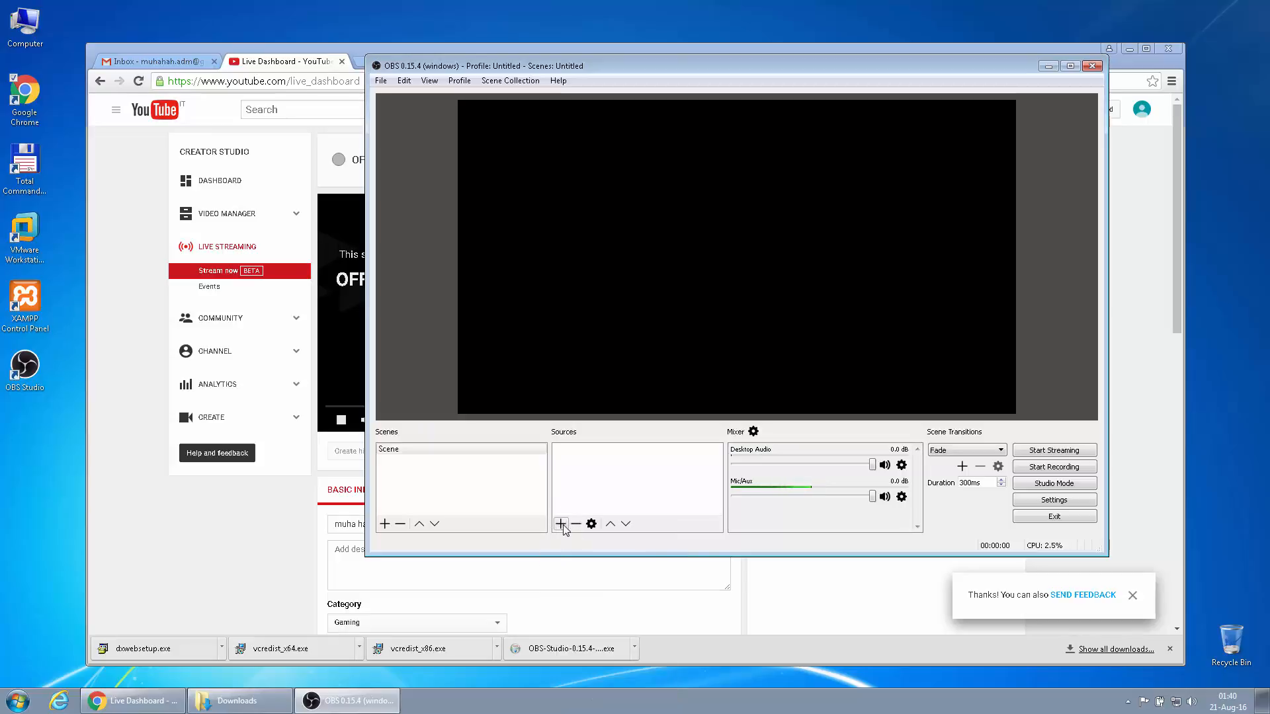
pyautogui.click(561, 524)
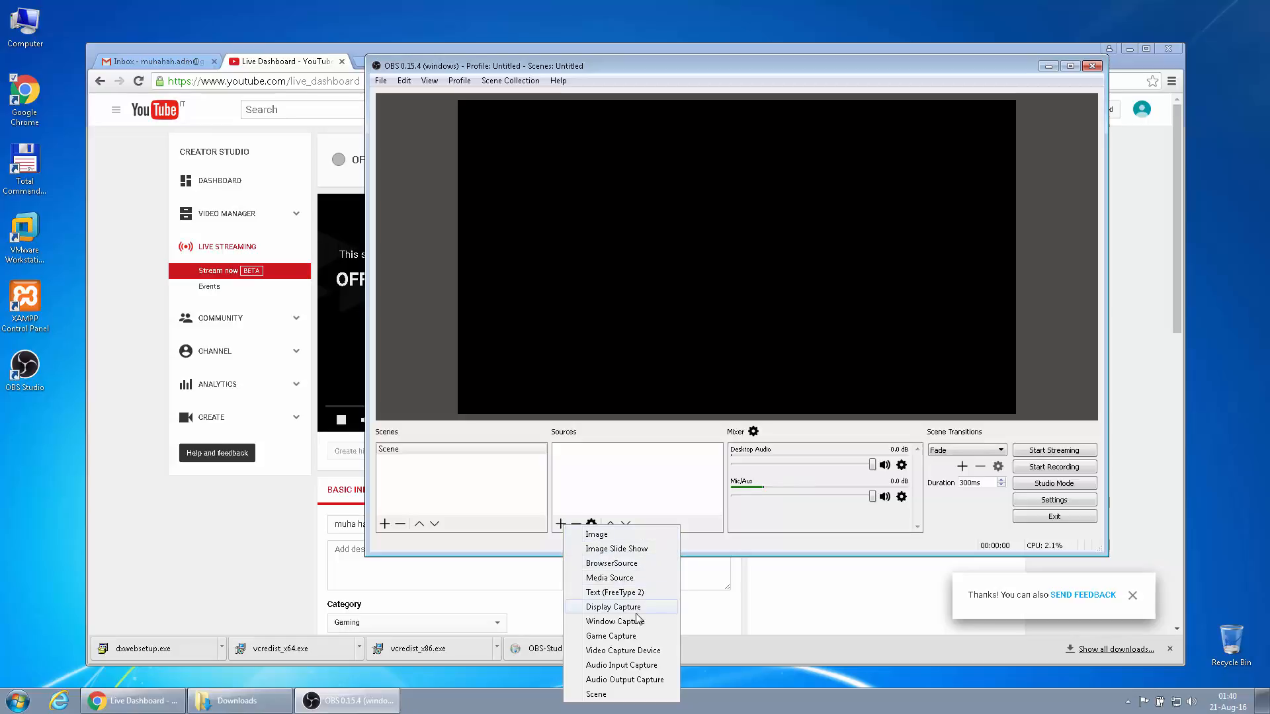
pyautogui.click(645, 651)
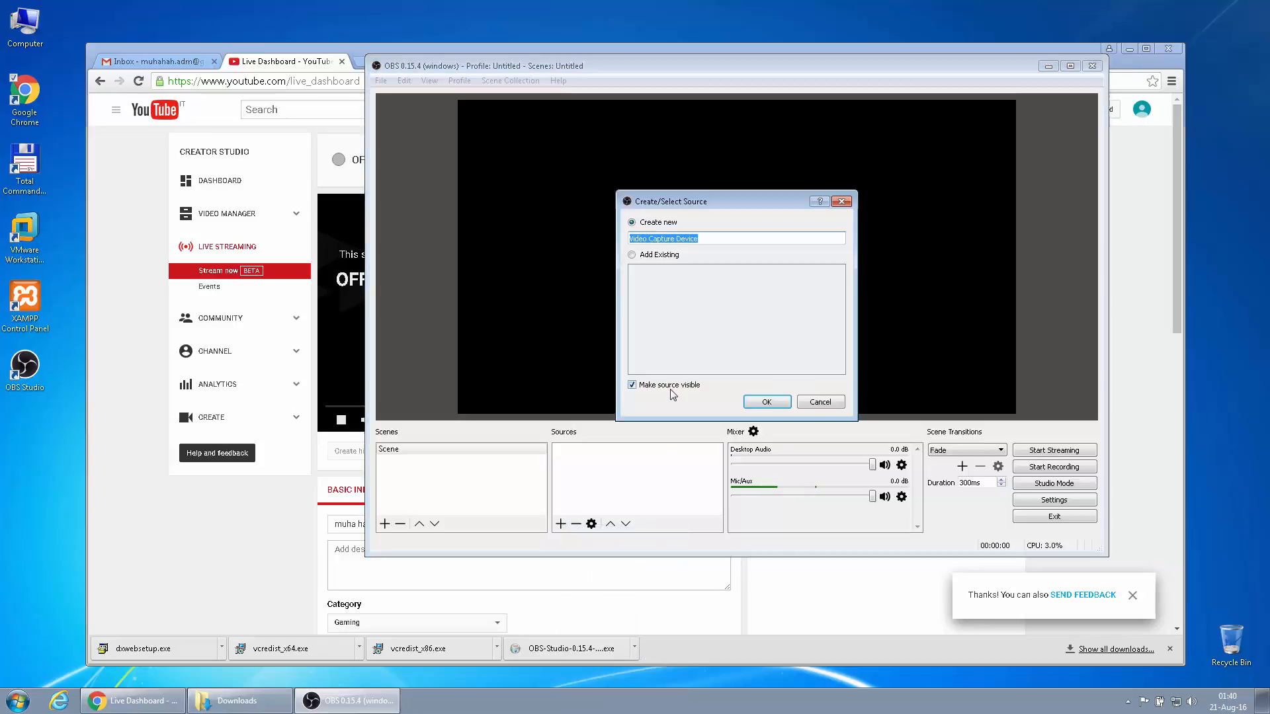
pyautogui.write('LO')
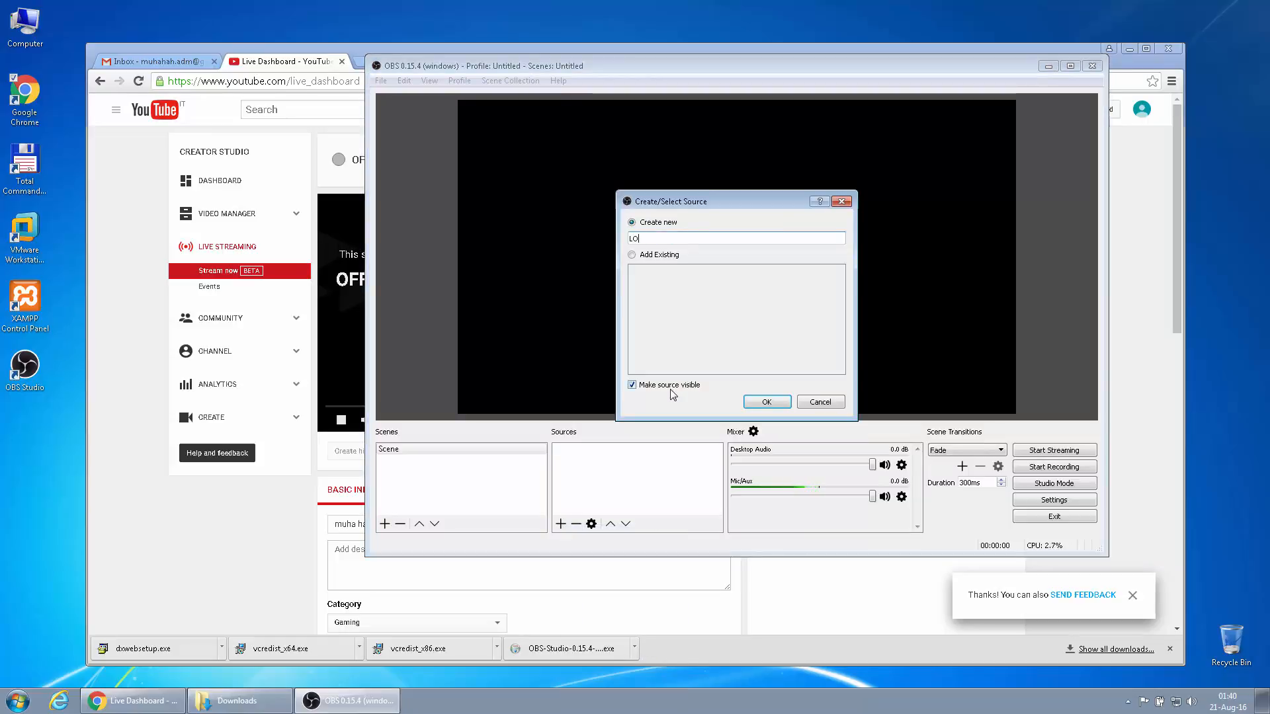
pyautogui.write('gigitech c920')
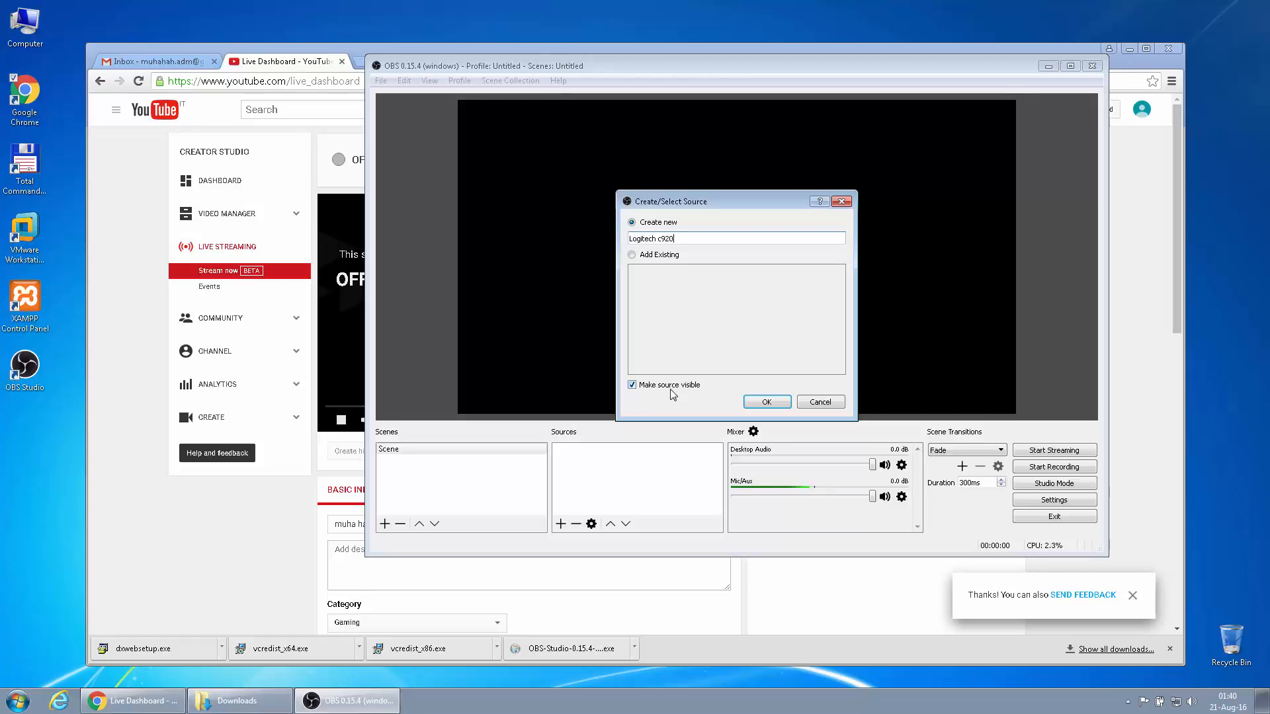
pyautogui.click(767, 401)
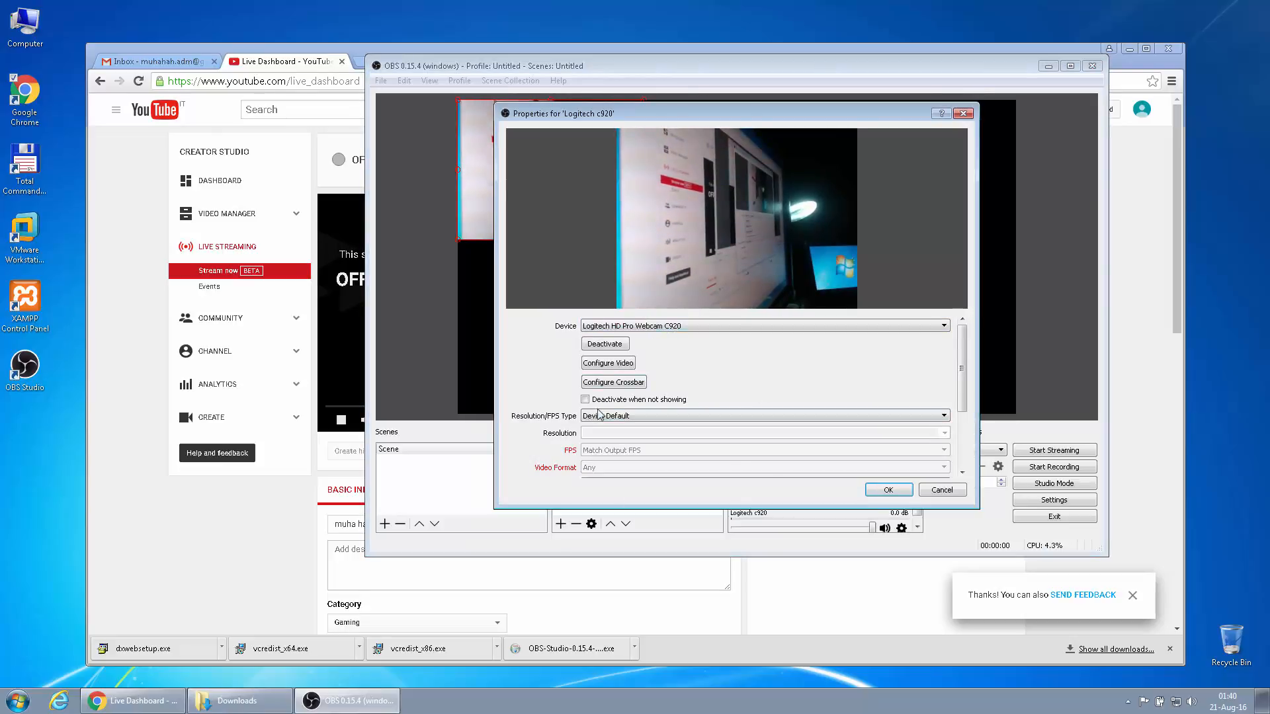
pyautogui.click(887, 490)
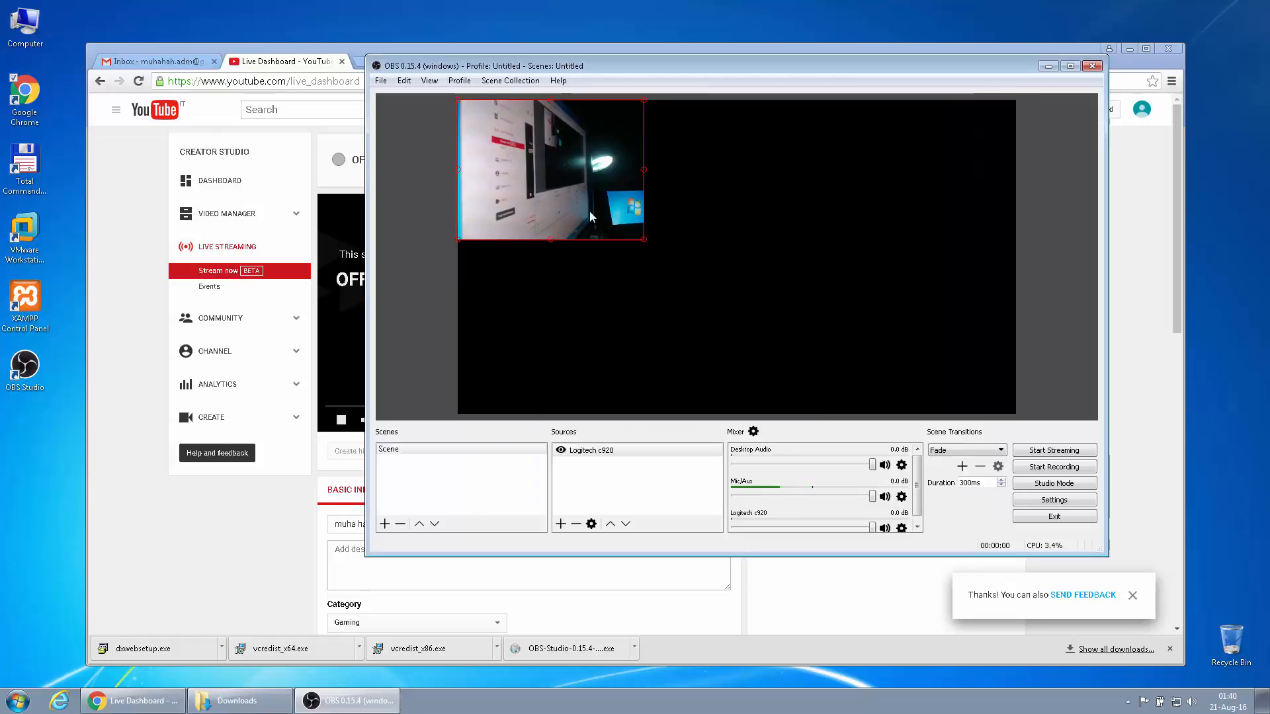
pyautogui.moveTo(589, 211); pyautogui.dragTo(910, 176)
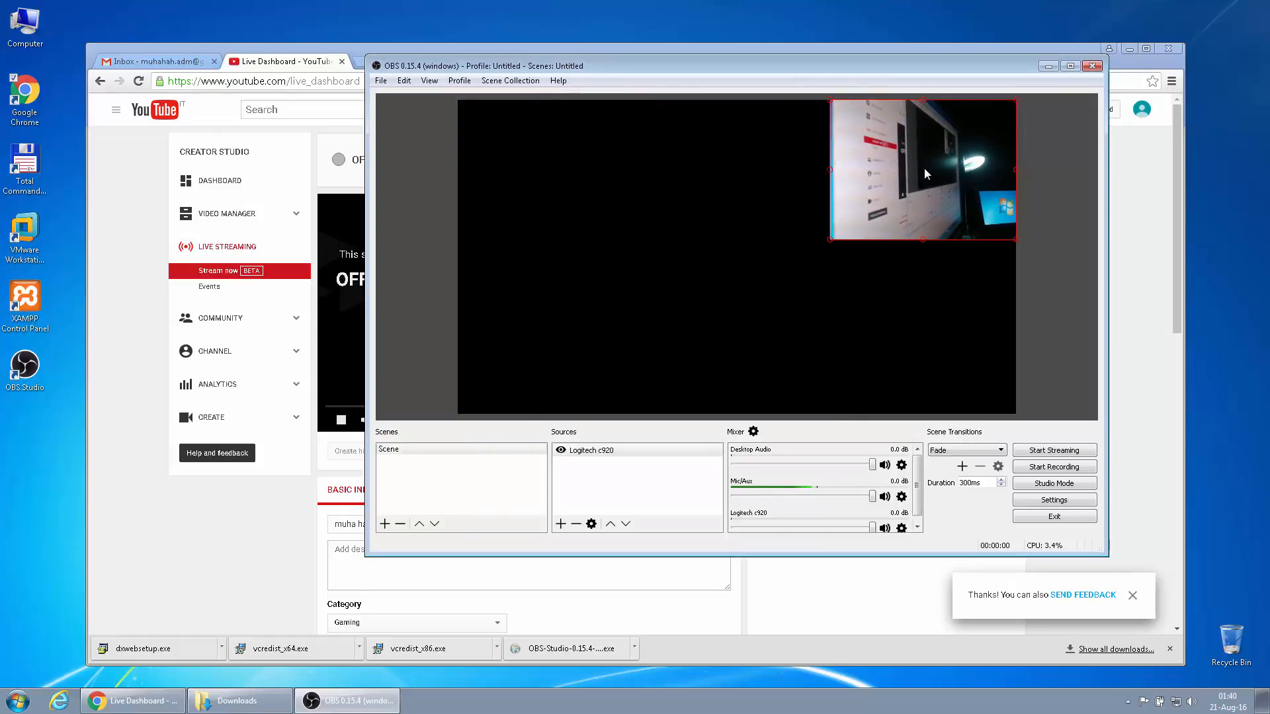
pyautogui.moveTo(828, 240); pyautogui.dragTo(901, 181)
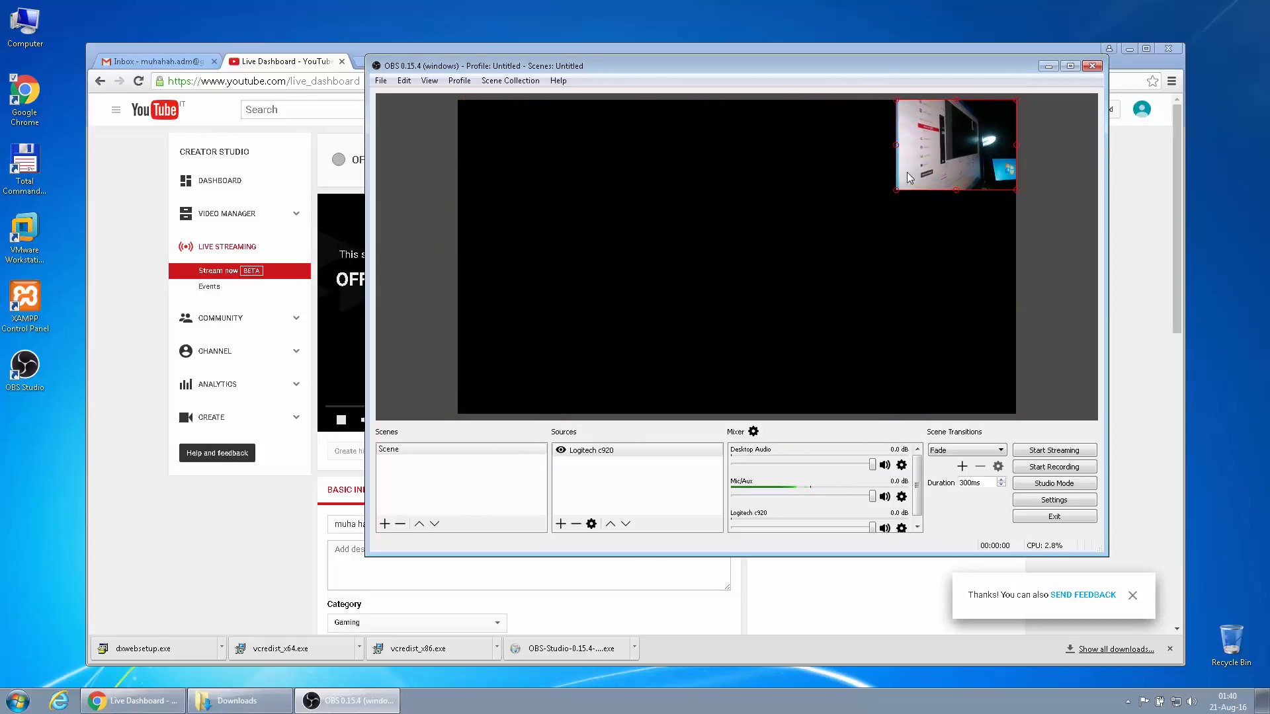
# Add a 'Dell U2410' display capture of the primary 1920x1080 display, then attempt to start streaming
pyautogui.click(561, 524)
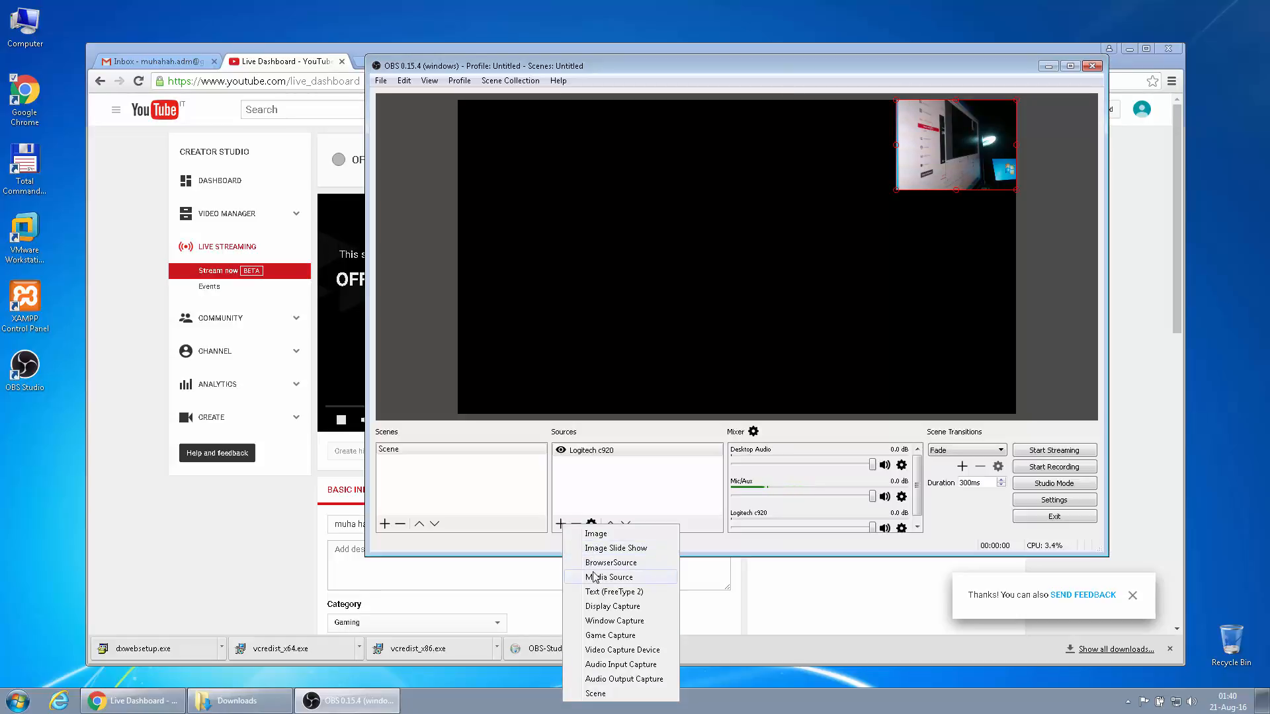
pyautogui.click(584, 609)
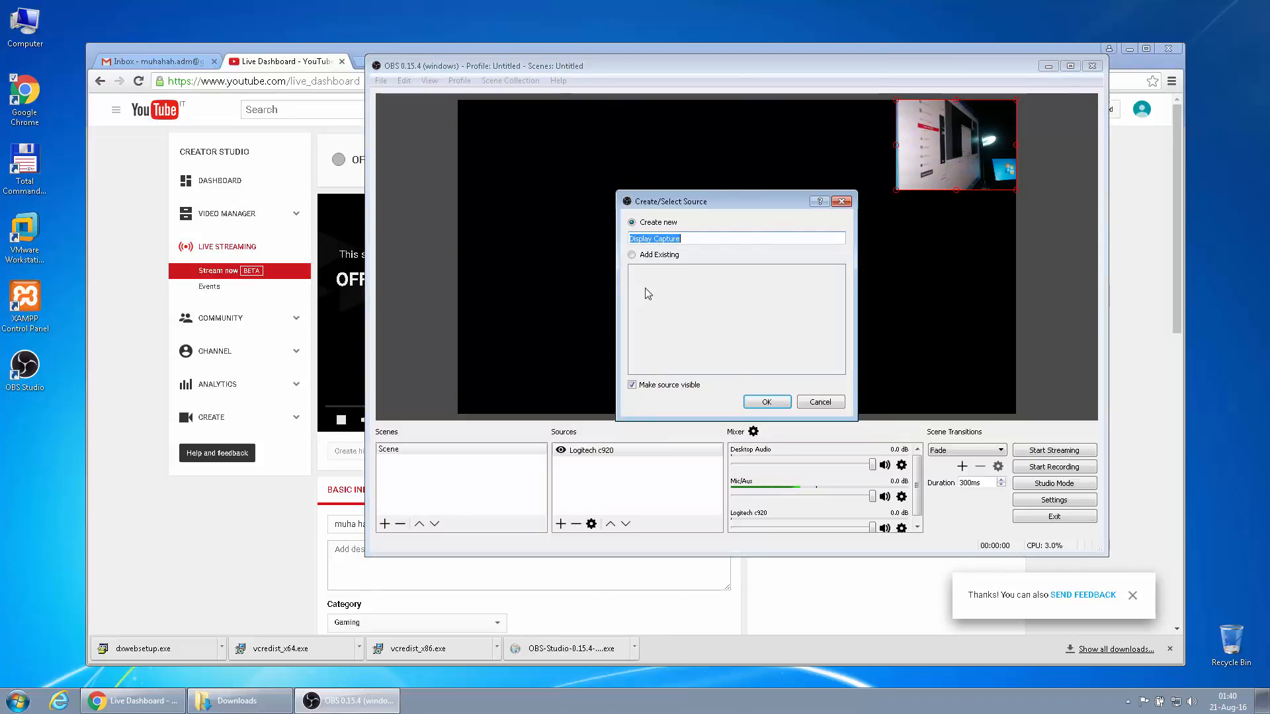
pyautogui.write('Dell U2410')
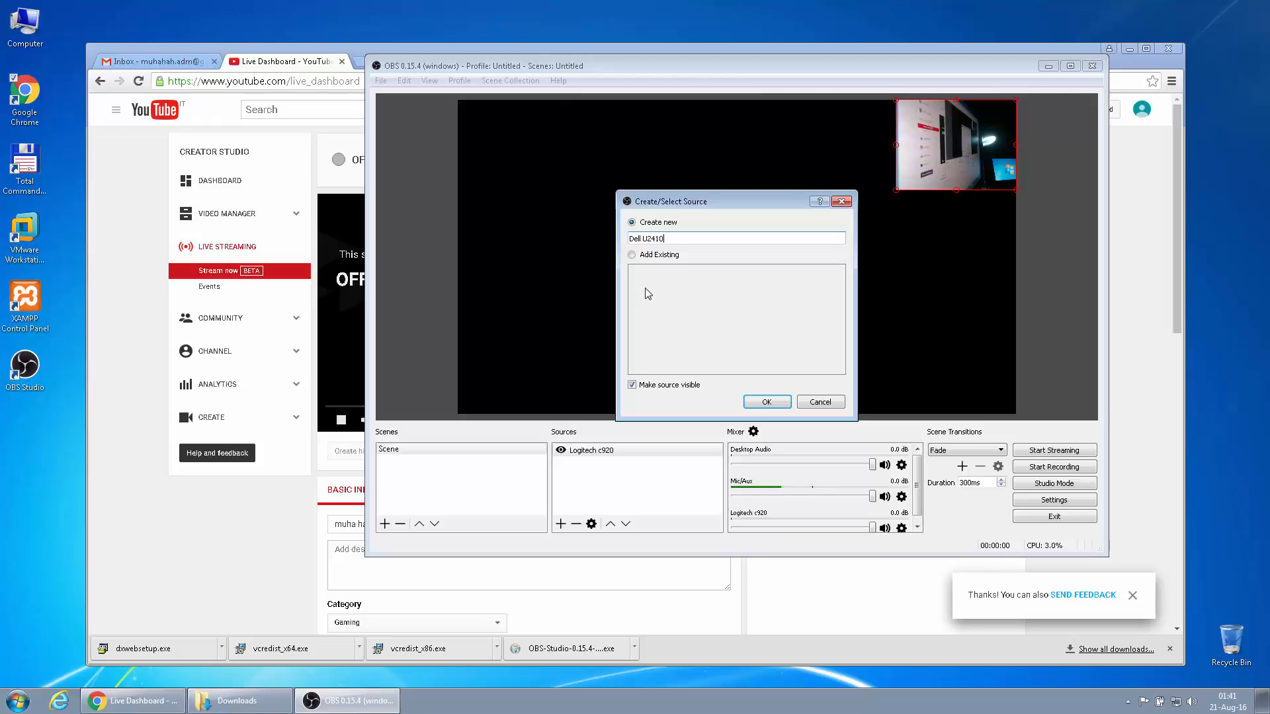
pyautogui.click(761, 402)
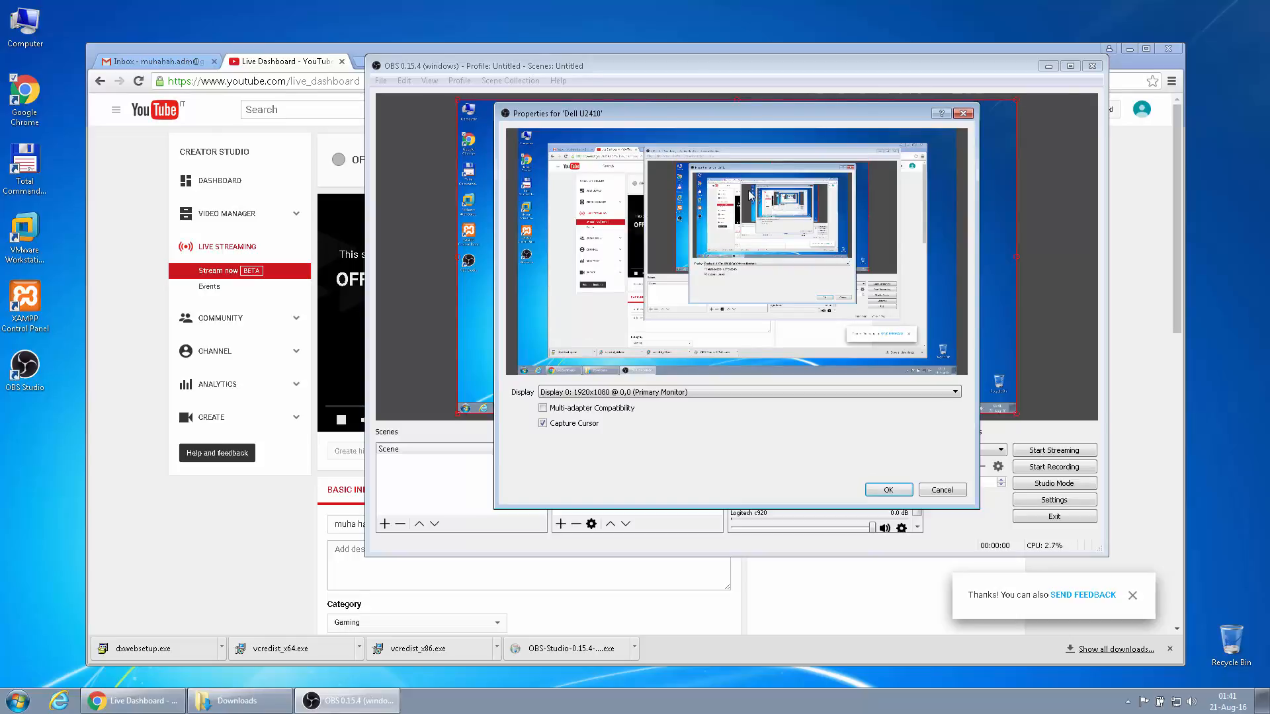
pyautogui.click(621, 392)
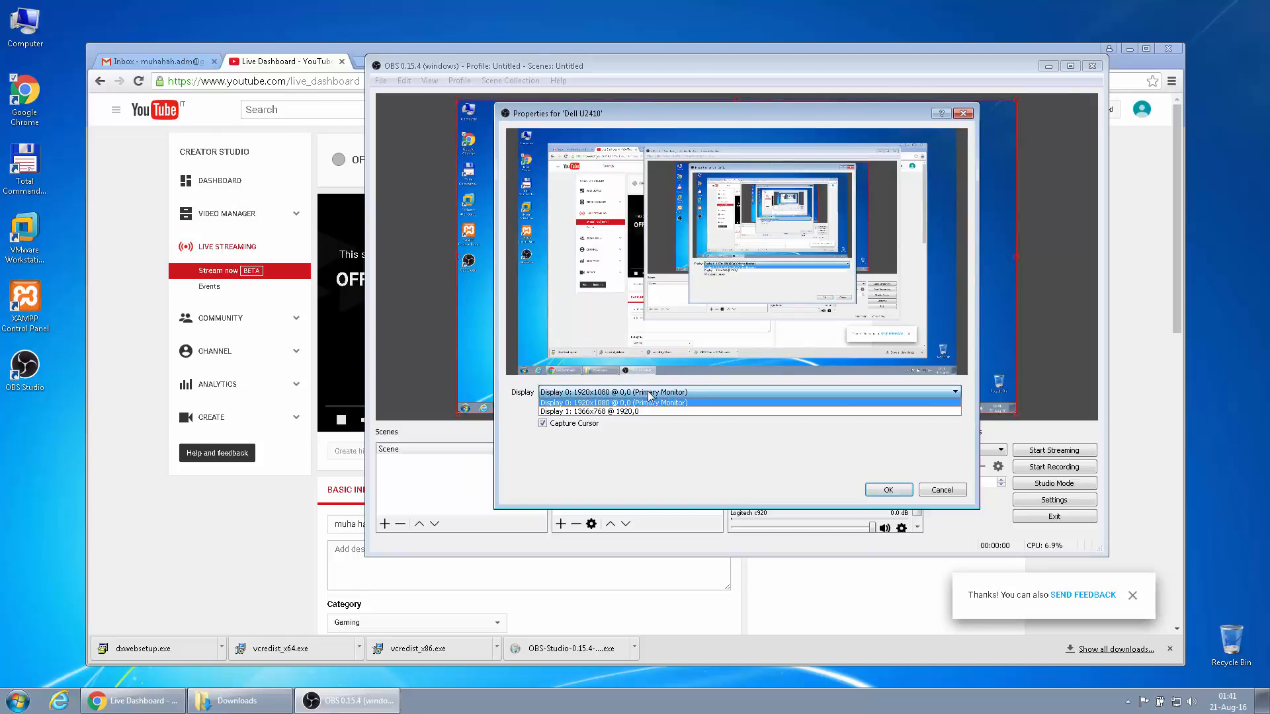
pyautogui.click(593, 403)
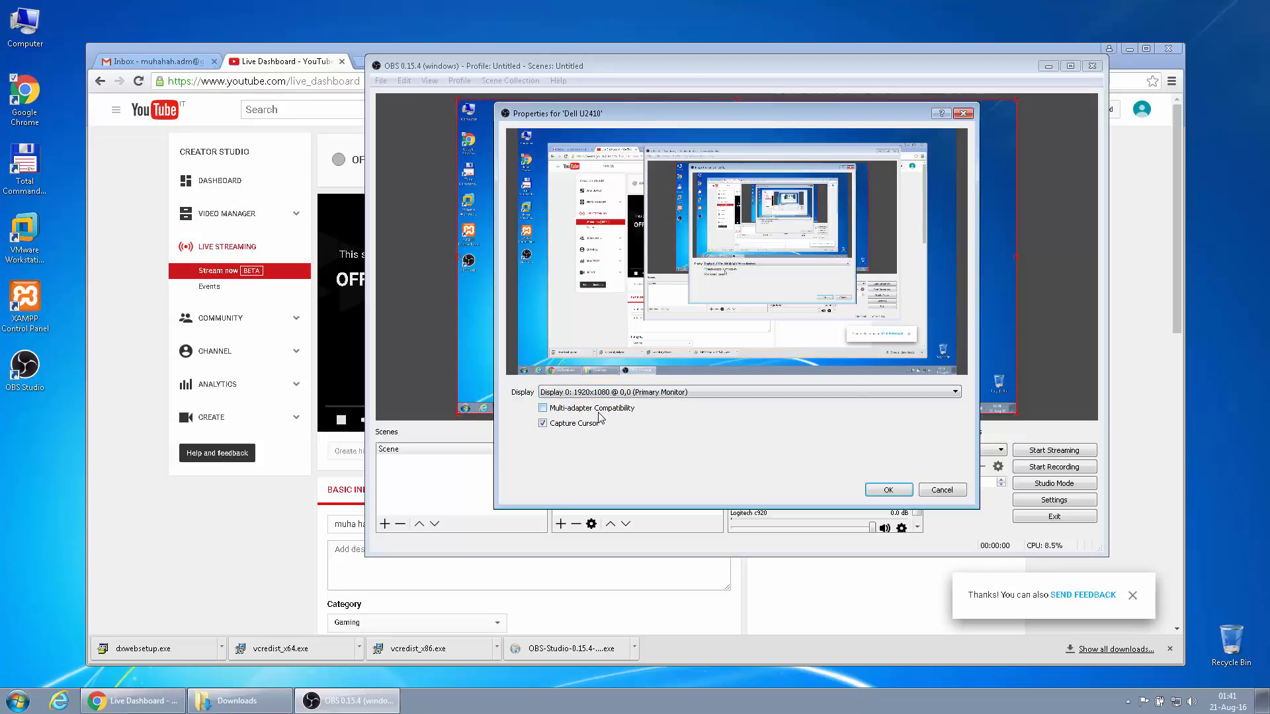
pyautogui.click(888, 490)
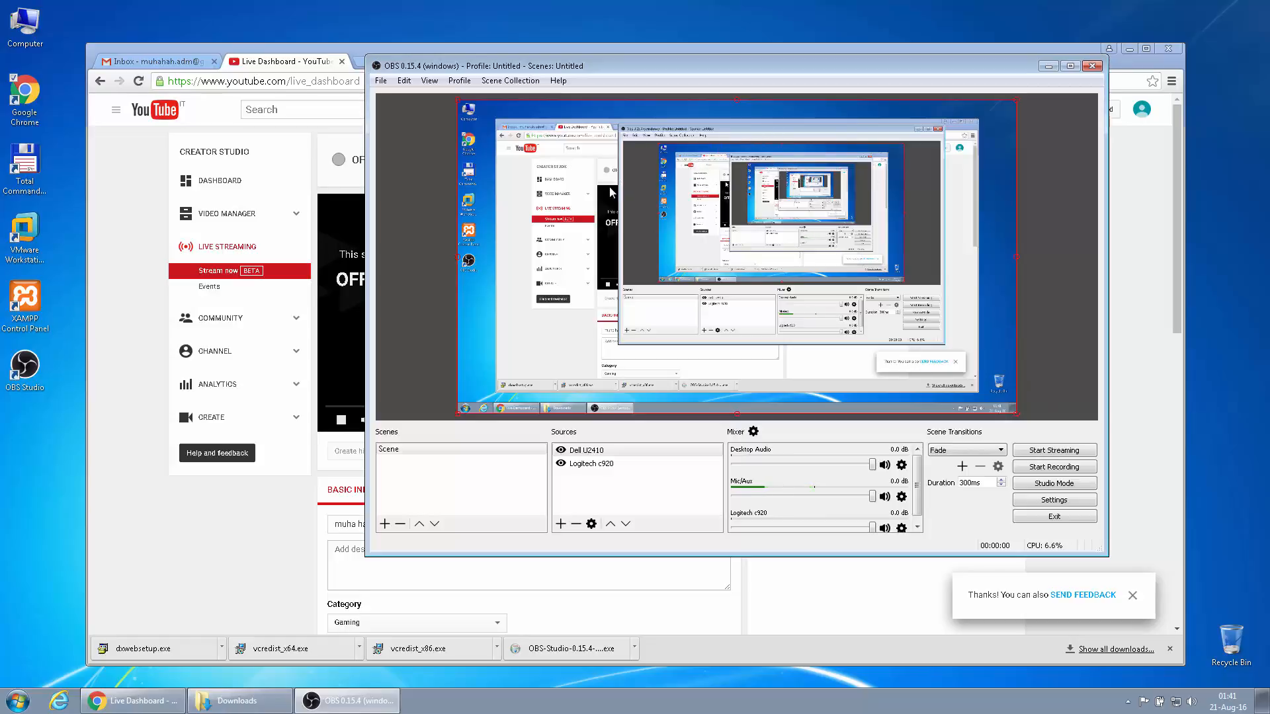
pyautogui.click(1037, 451)
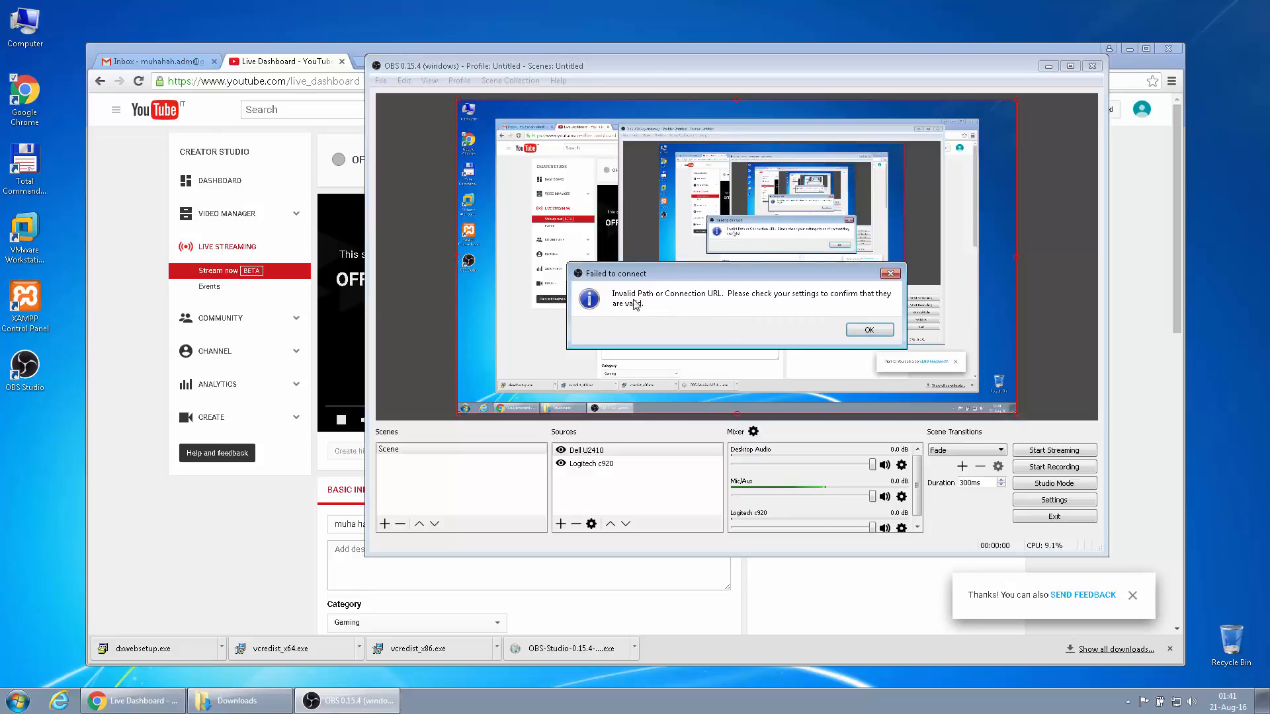
# Dismiss the connection error, move Dell U2410 below the webcam source, and open Settings
pyautogui.click(860, 333)
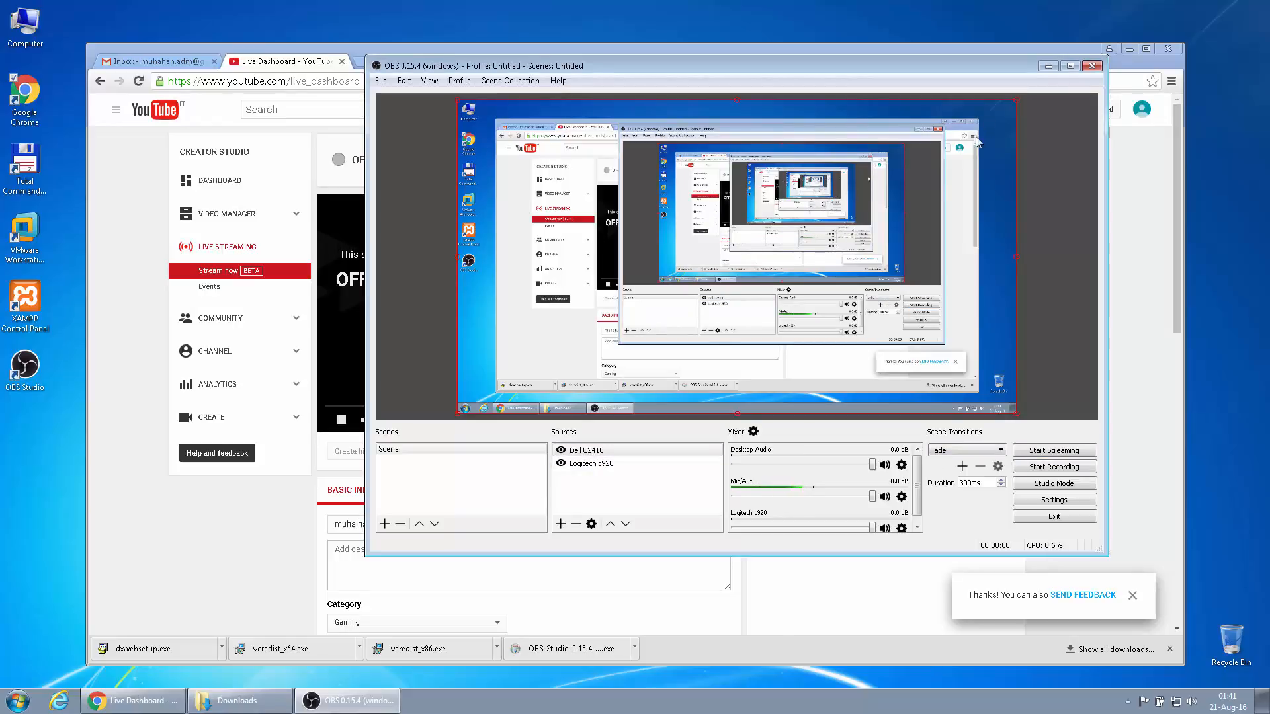
pyautogui.click(625, 523)
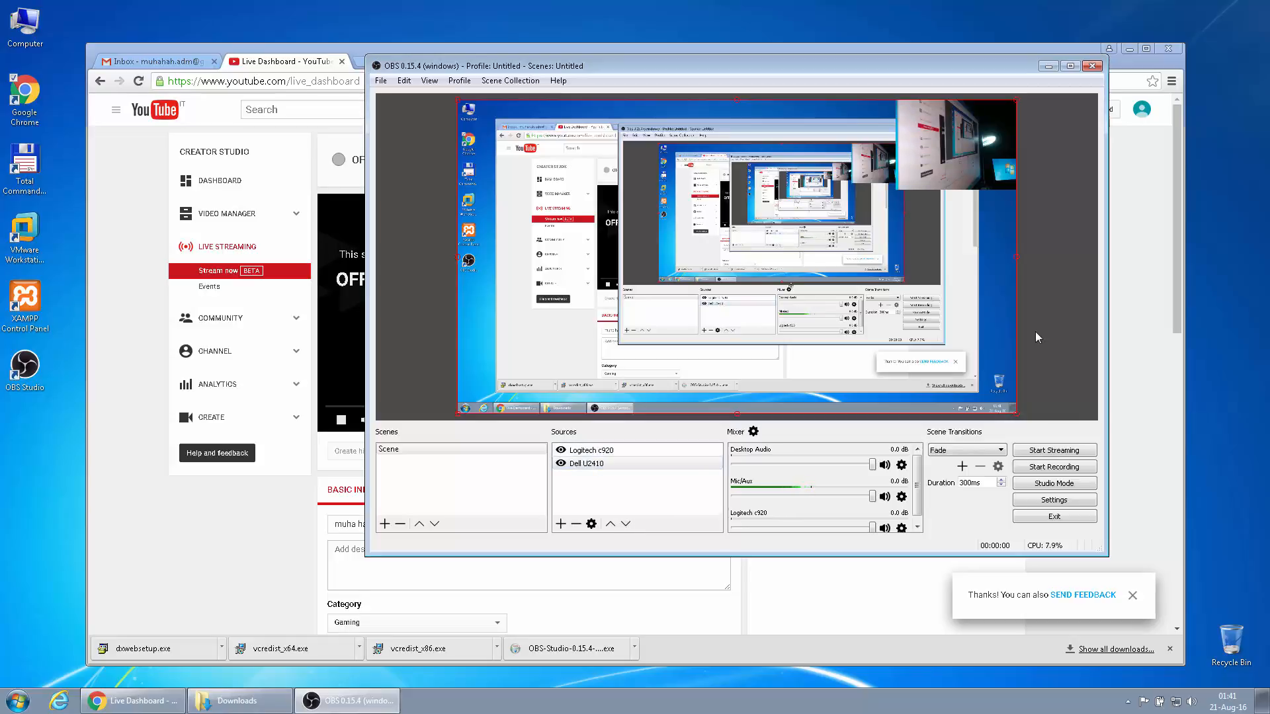
pyautogui.click(1048, 500)
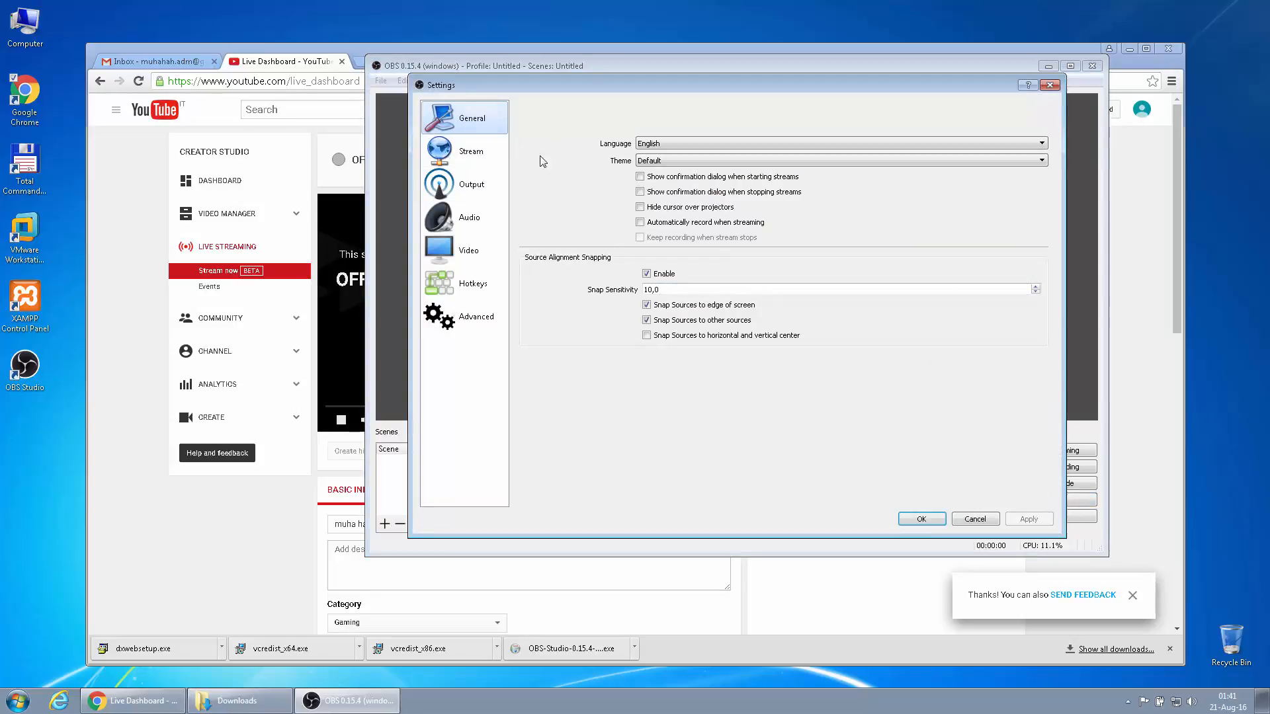
# Choose YouTube / YouTube Gaming as the stream service, then bring the YouTube Live Dashboard forward
pyautogui.click(489, 159)
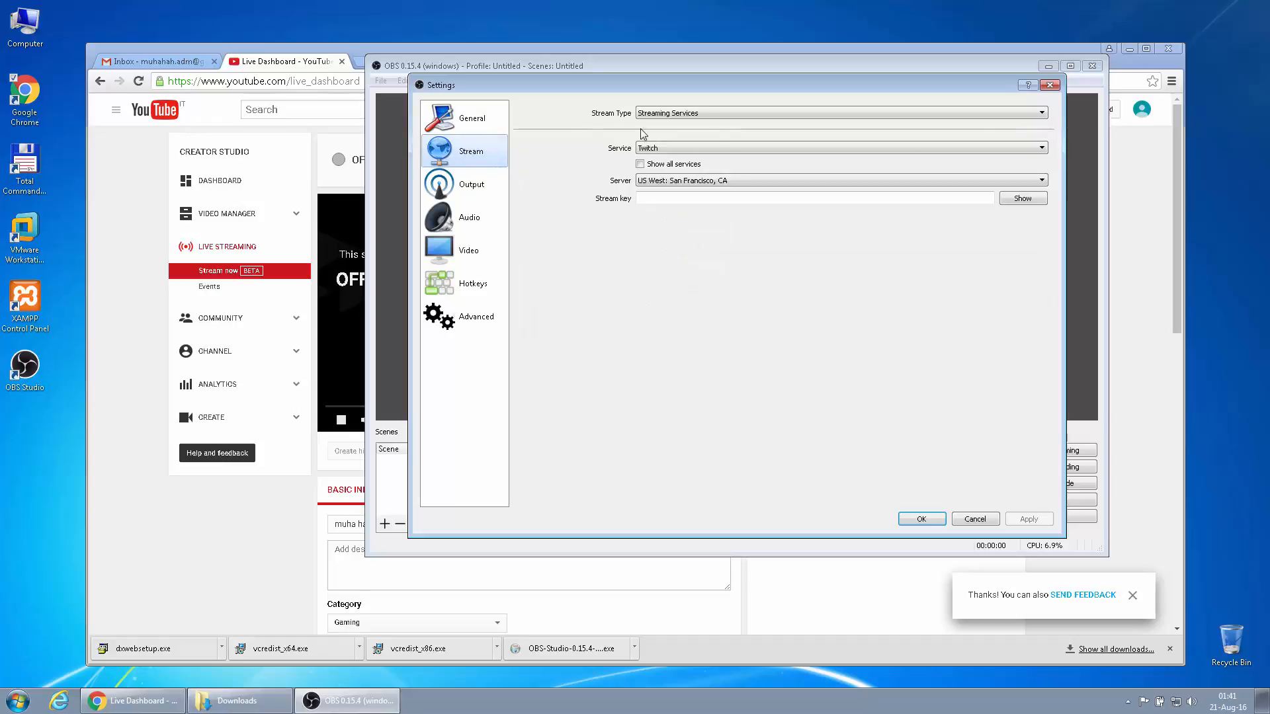
pyautogui.click(673, 147)
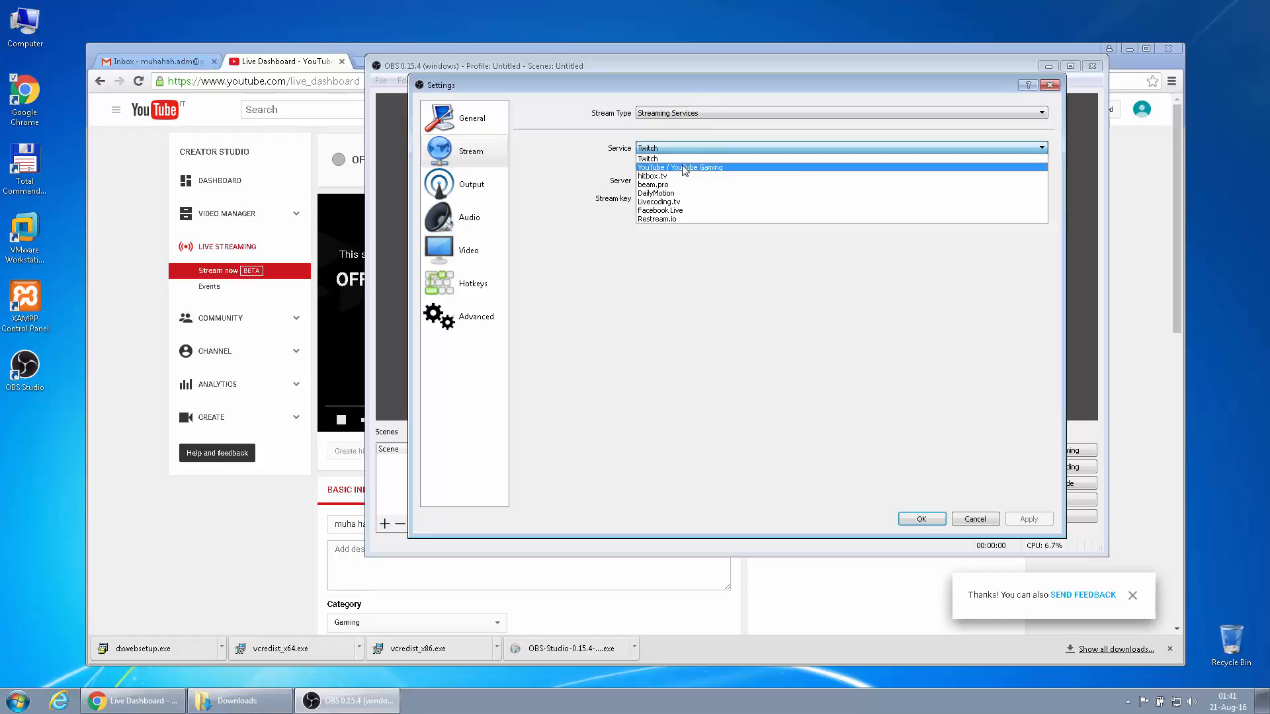
pyautogui.click(682, 167)
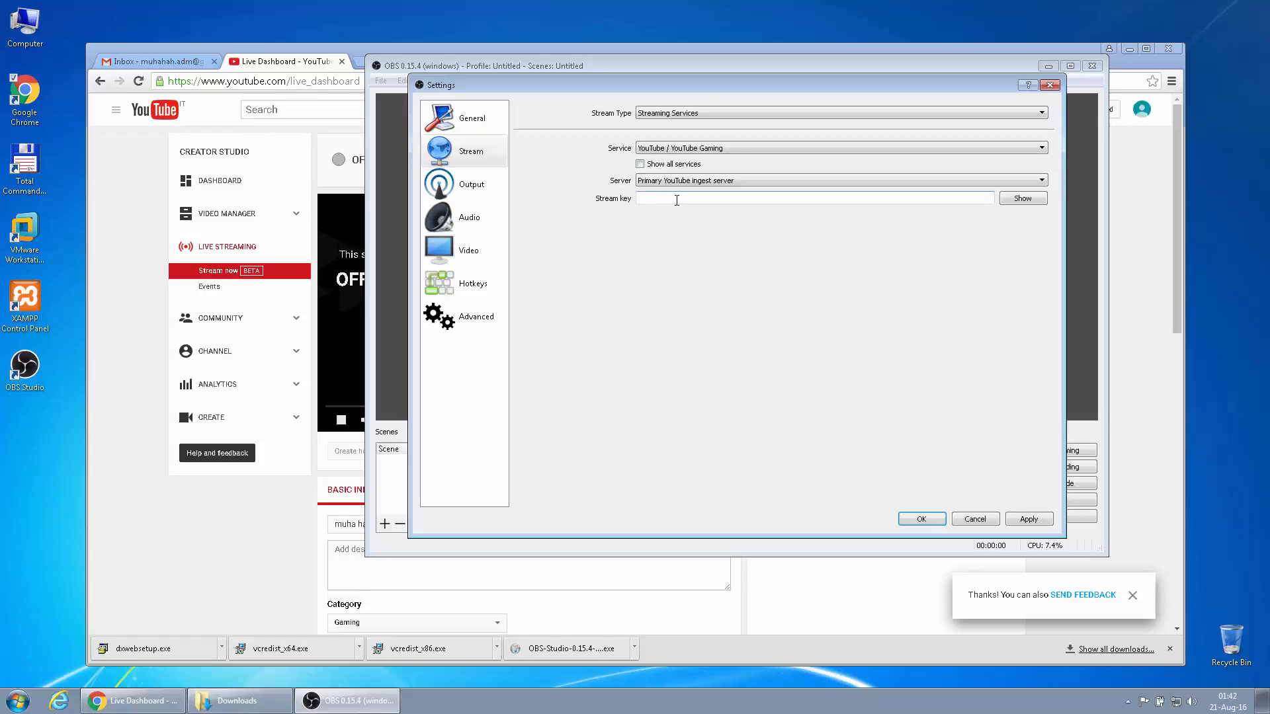
pyautogui.click(139, 245)
# Reveal the stream key under Stream Options, copy it, and return to OBS
pyautogui.scroll(-1, 184, 509)
pyautogui.scroll(-2, 184, 509)
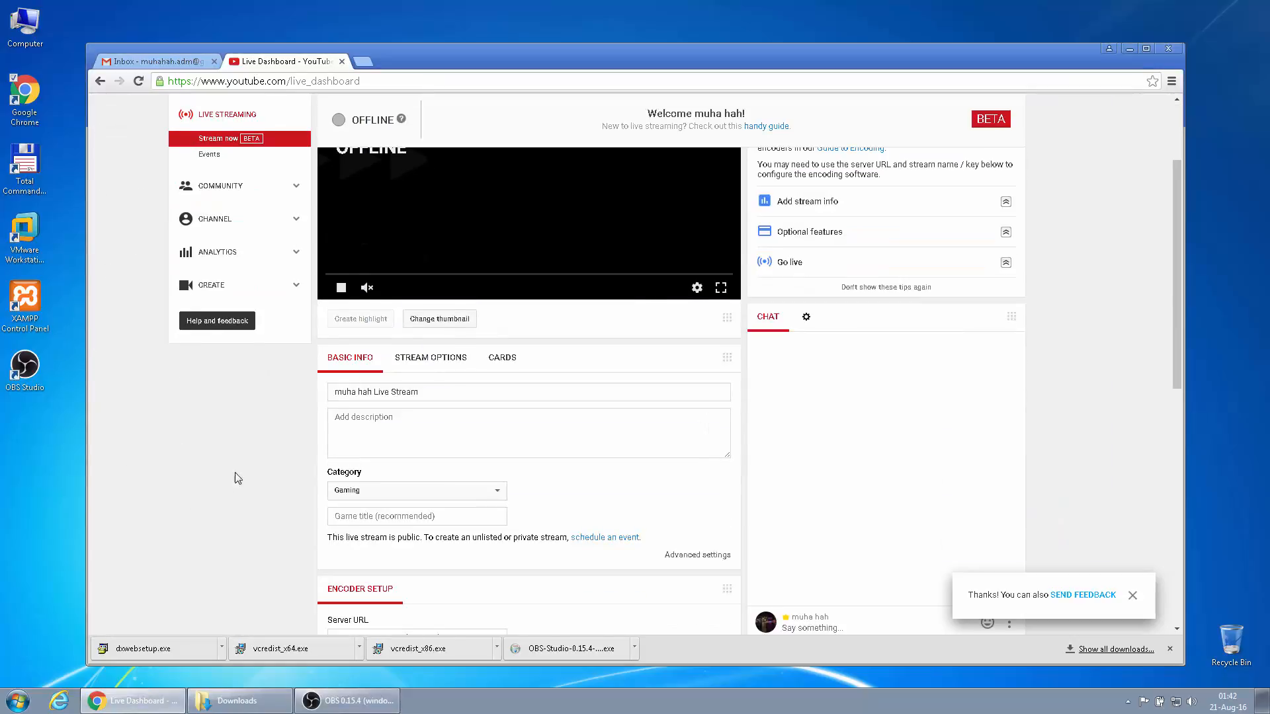
pyautogui.click(428, 295)
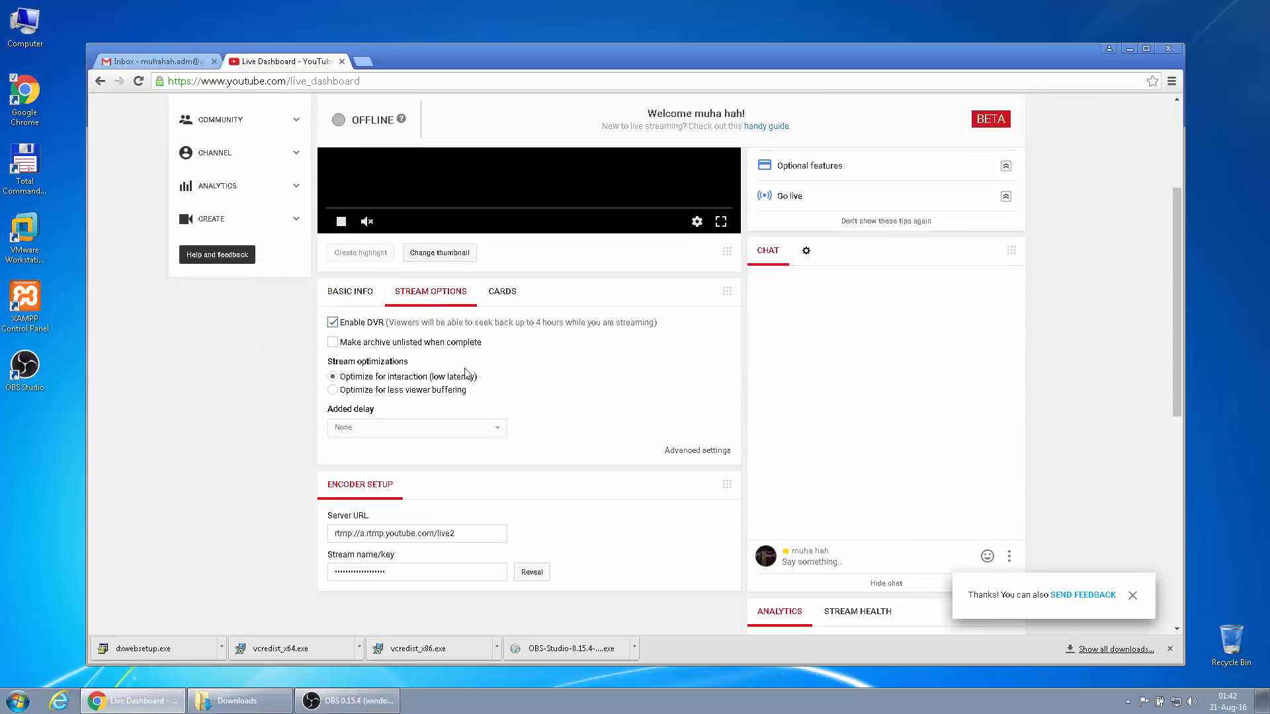
pyautogui.scroll(-2, 467, 371)
pyautogui.click(532, 441)
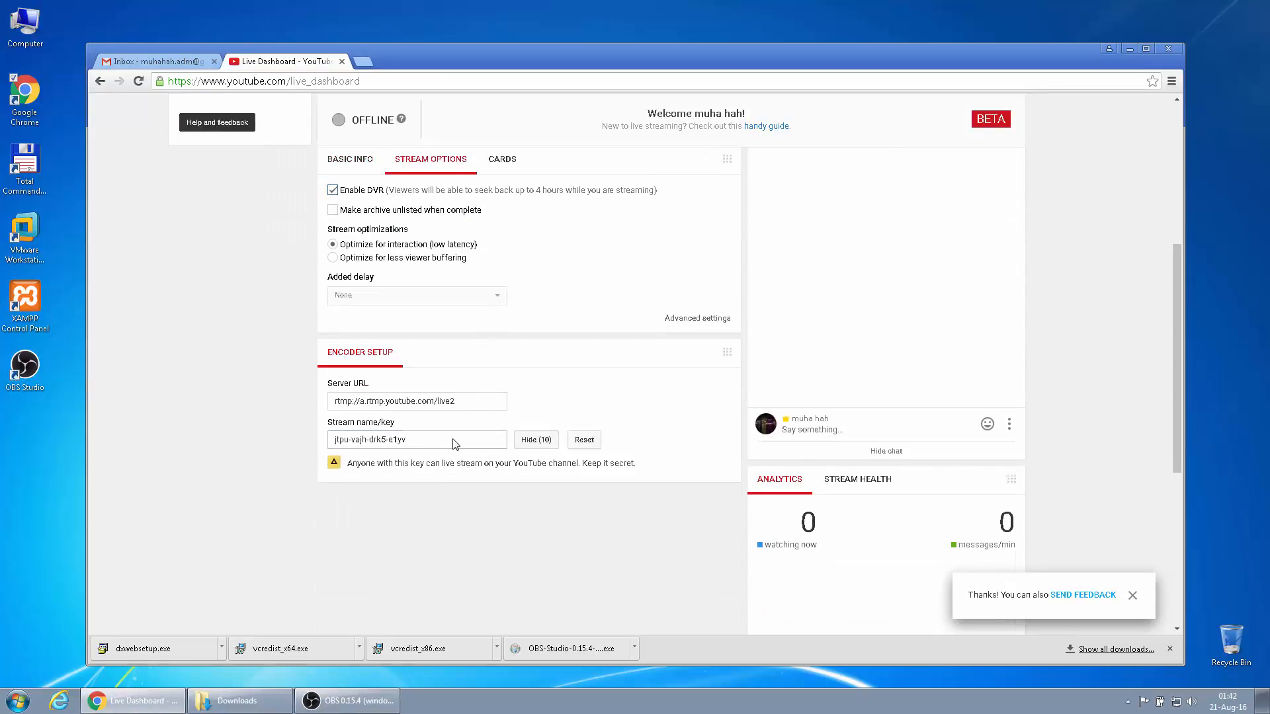
pyautogui.moveTo(454, 442); pyautogui.dragTo(306, 439)
pyautogui.rightClick(360, 442)
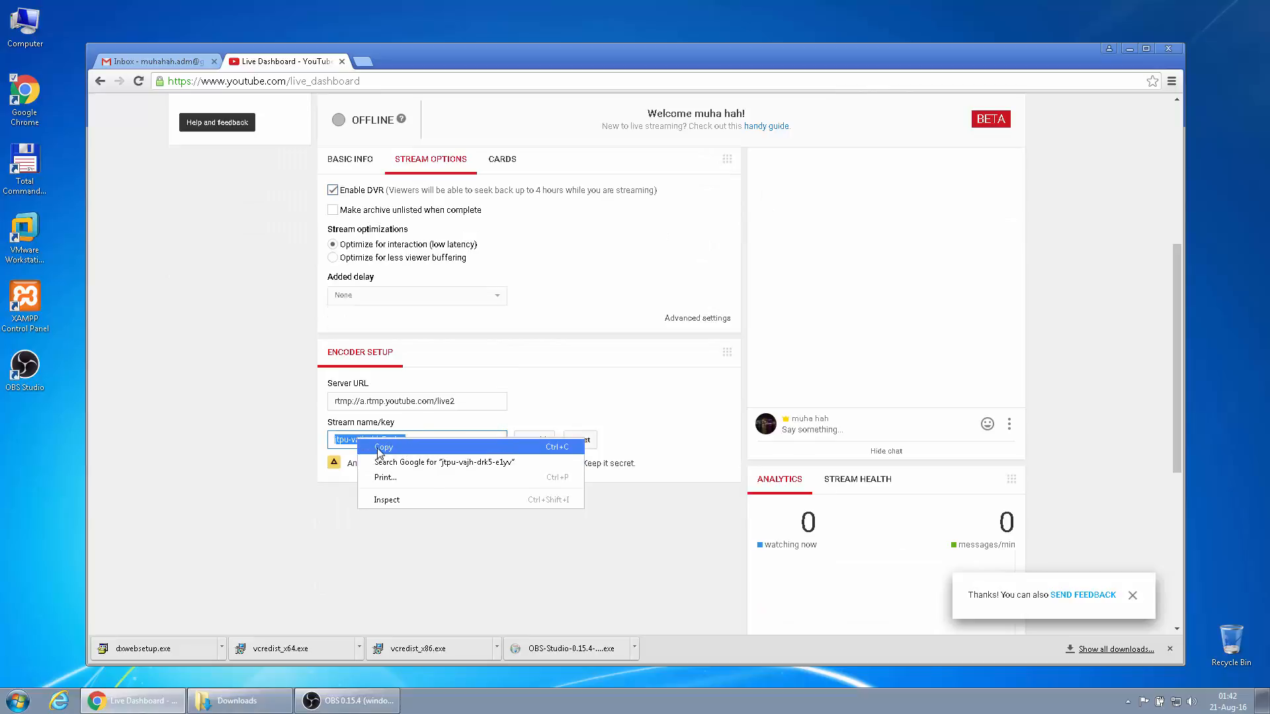
pyautogui.click(380, 451)
pyautogui.click(348, 701)
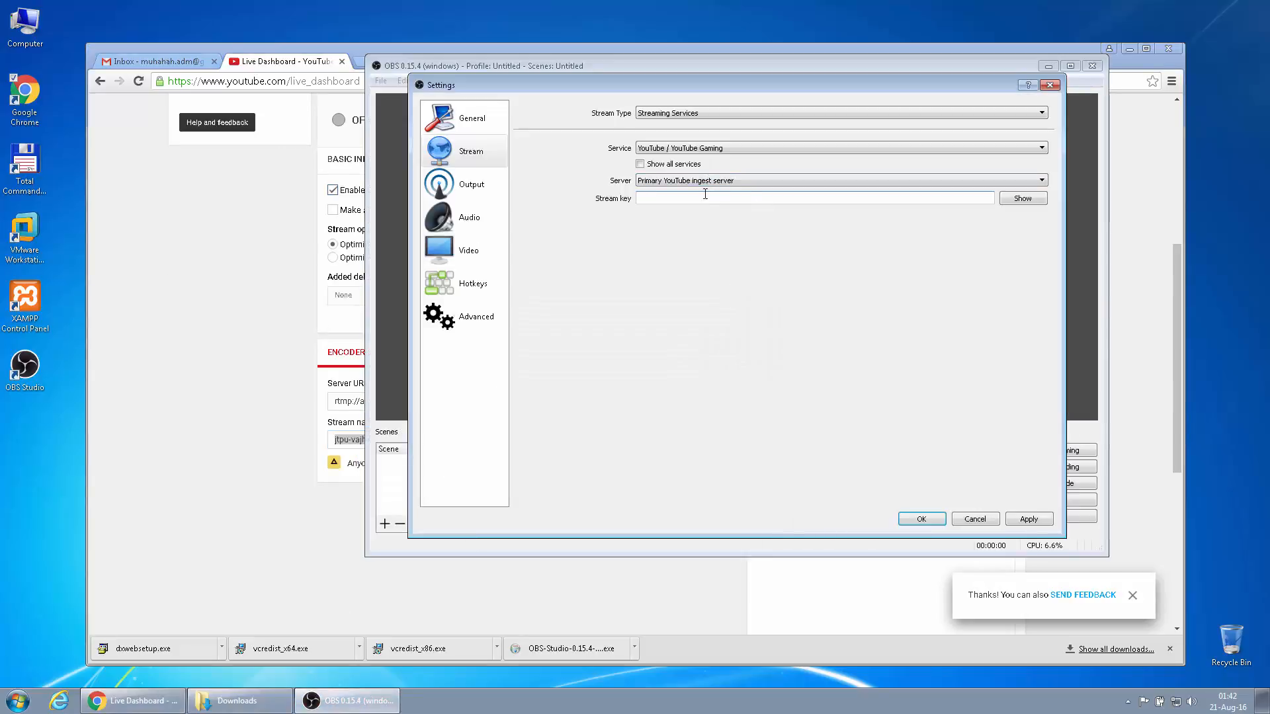
# Paste the copied stream key into OBS's Stream settings, apply it, and start streaming
pyautogui.rightClick(707, 199)
pyautogui.click(735, 273)
pyautogui.click(1029, 519)
pyautogui.click(922, 520)
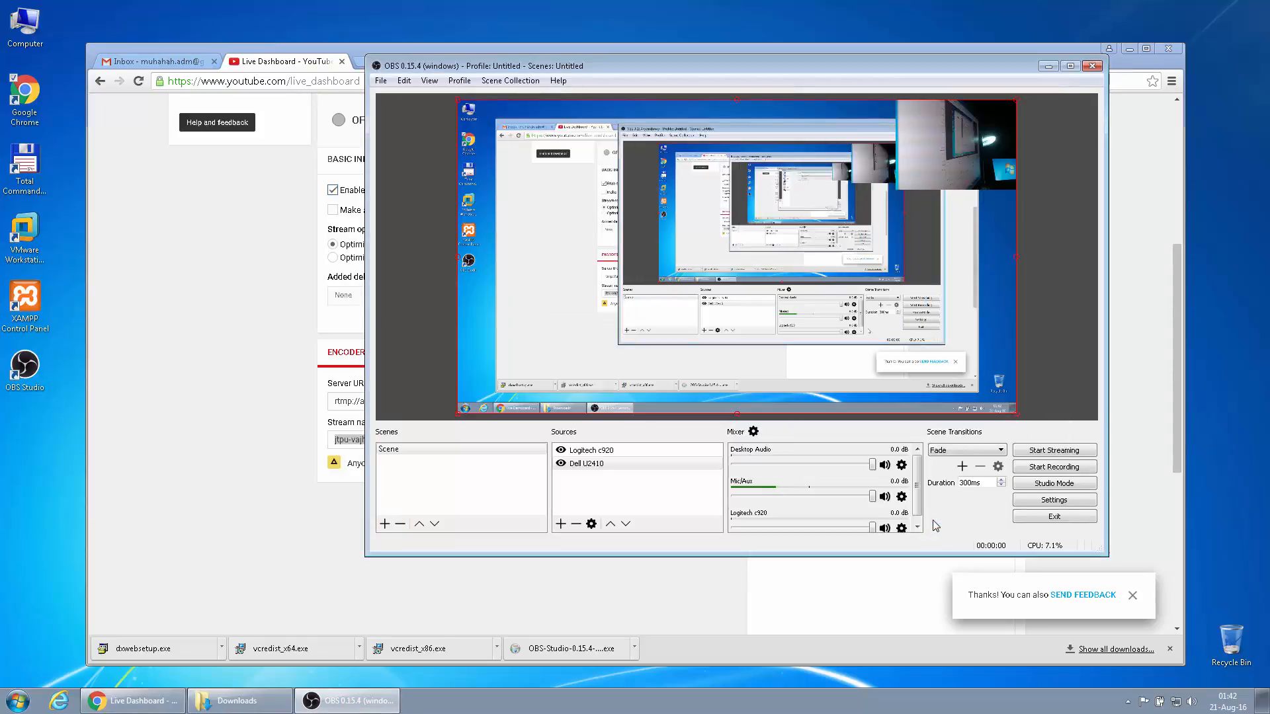
pyautogui.click(1040, 453)
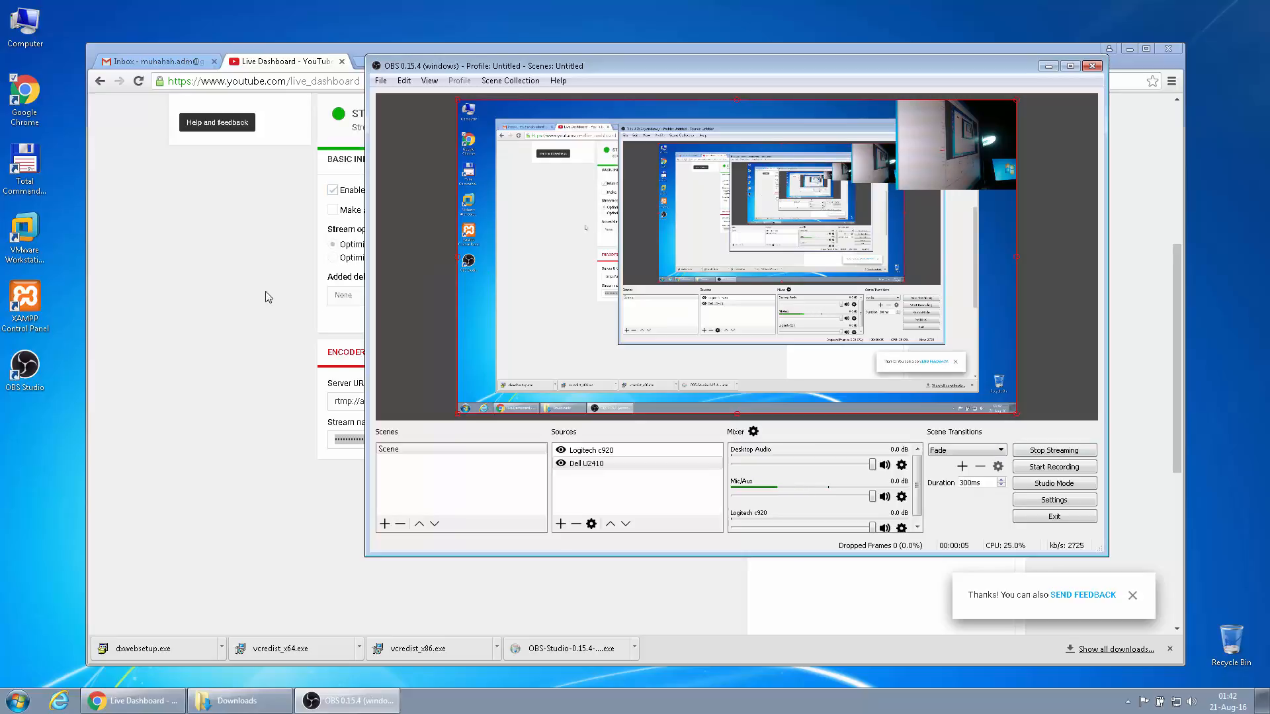
# Confirm the Live Dashboard preview shows the live feed, then mute the preview player
pyautogui.click(218, 268)
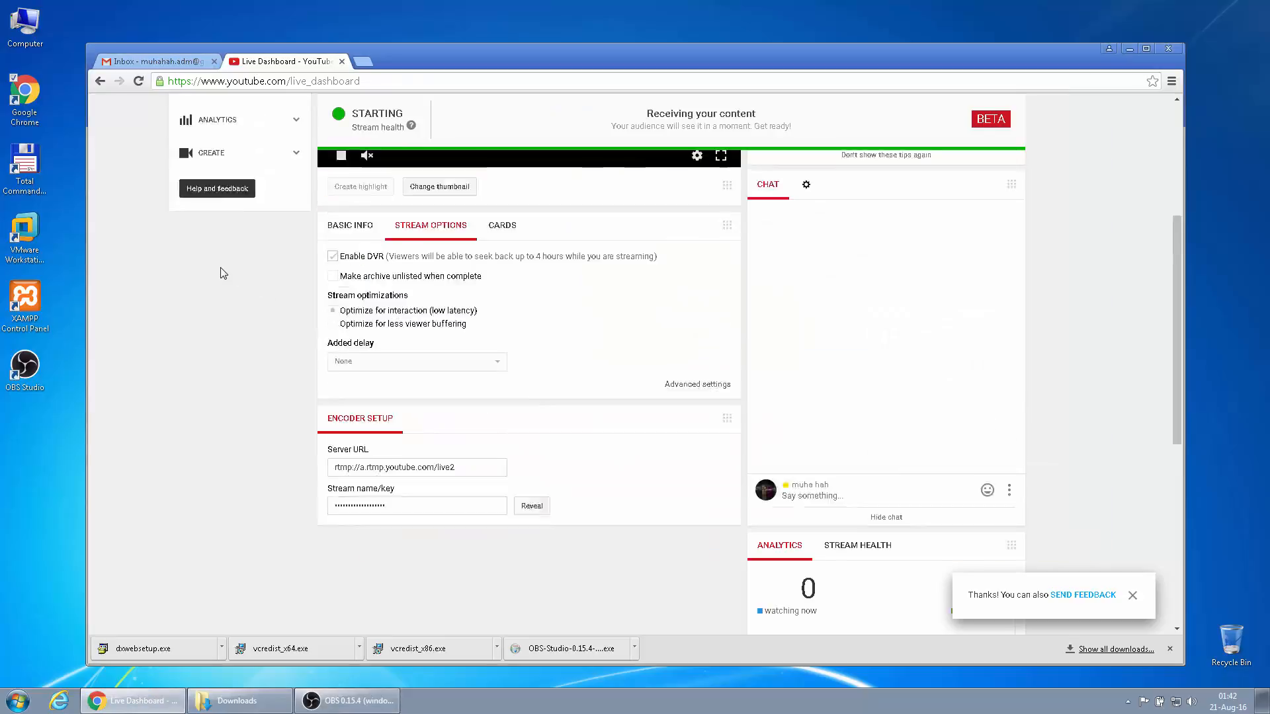
pyautogui.scroll(1, 180, 296)
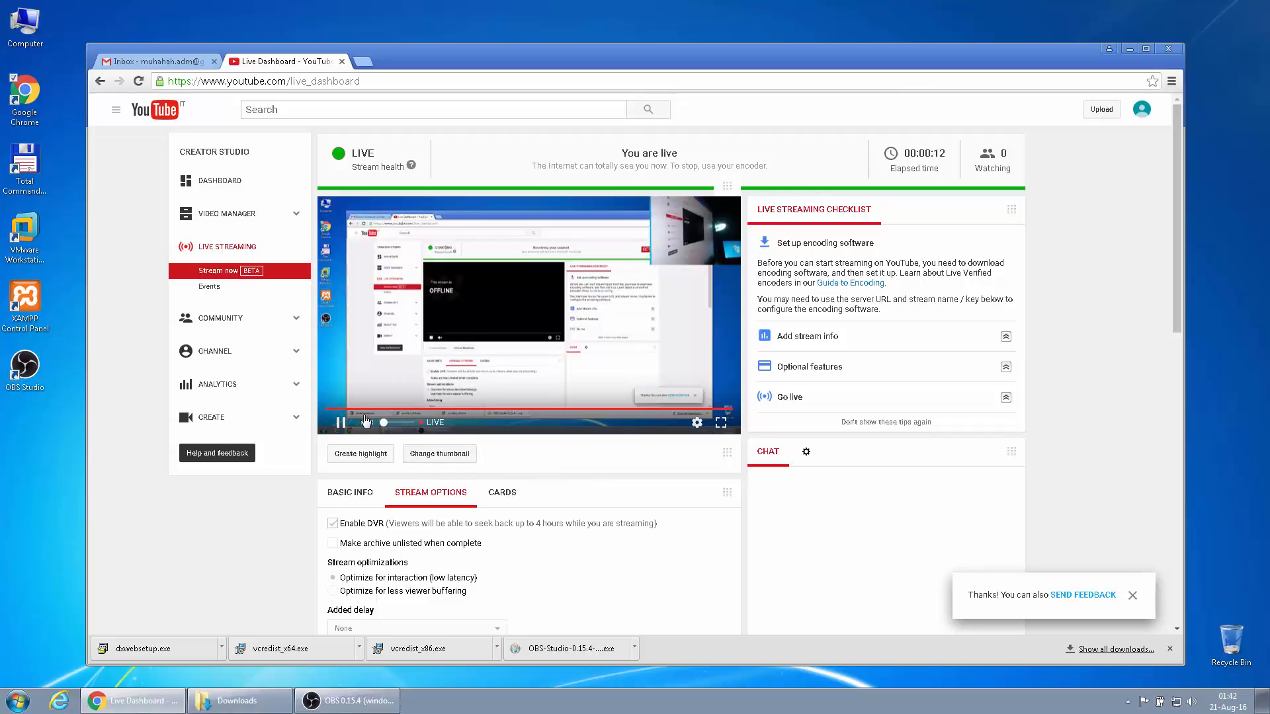
pyautogui.moveTo(386, 424); pyautogui.dragTo(402, 424)
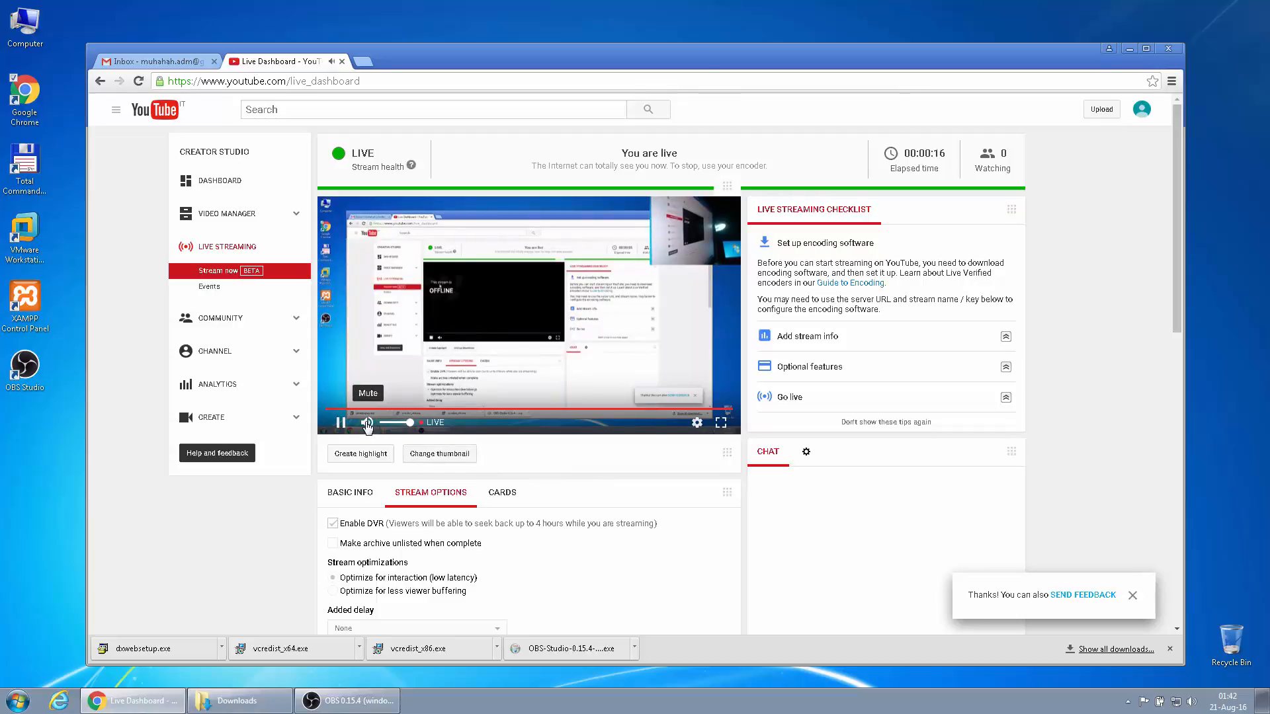
pyautogui.click(367, 423)
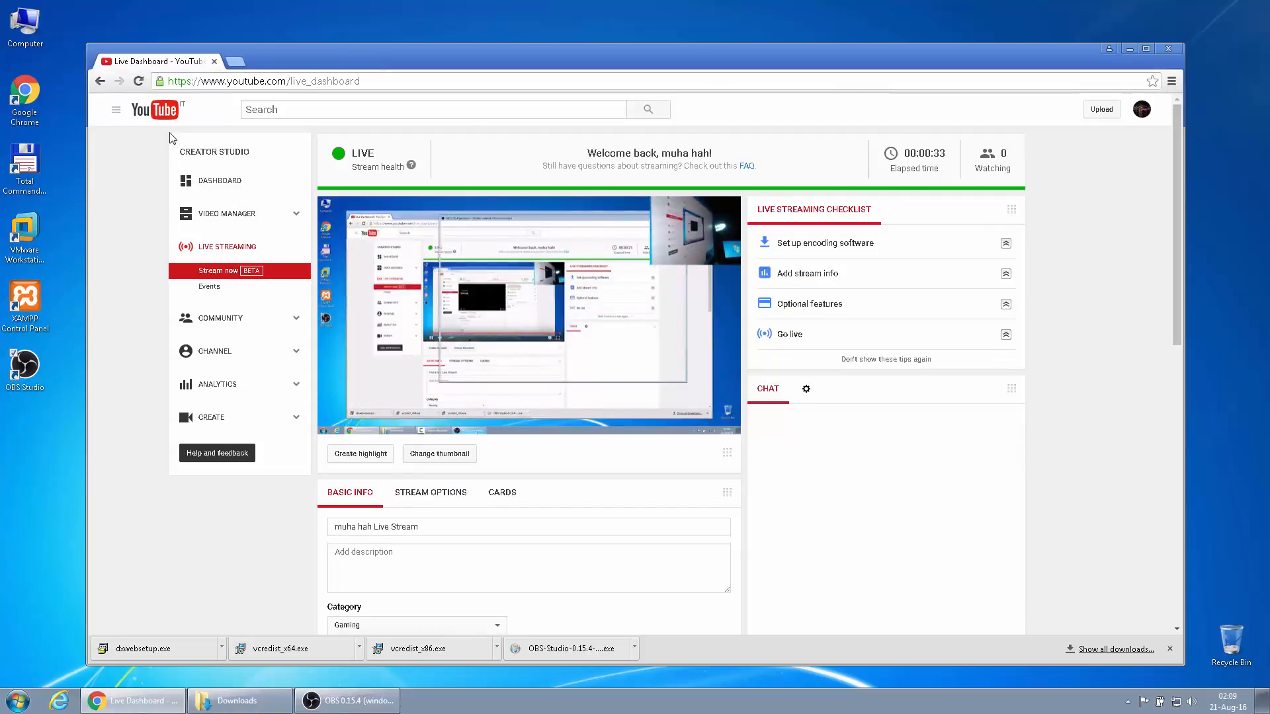
# Open the live stream's watch page from My Channel and lower its volume to about 40%
pyautogui.click(140, 111)
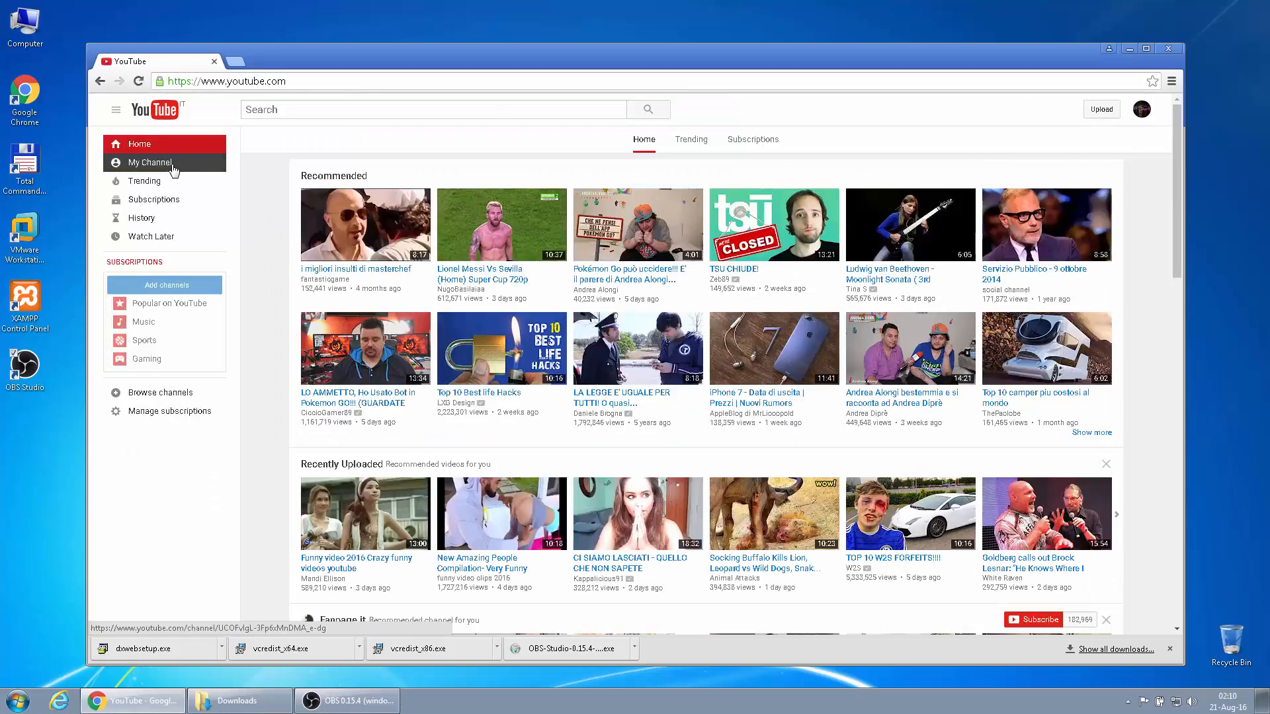
pyautogui.click(174, 169)
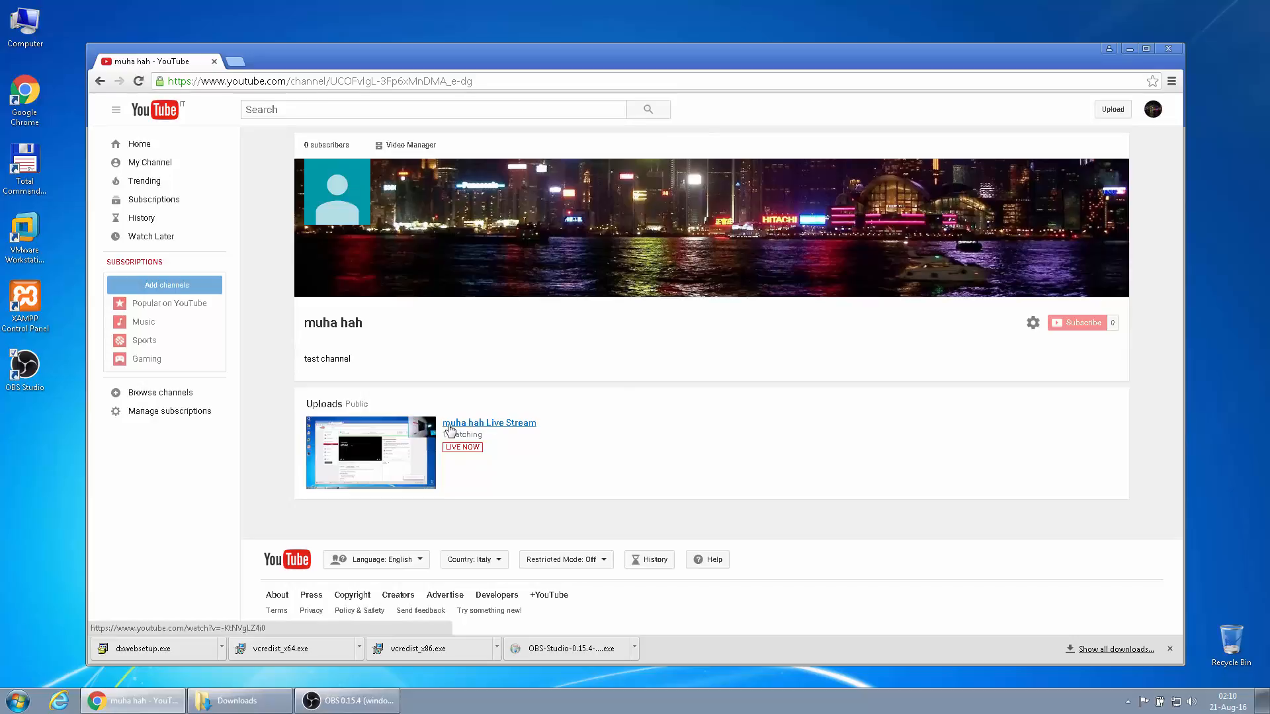
pyautogui.click(504, 428)
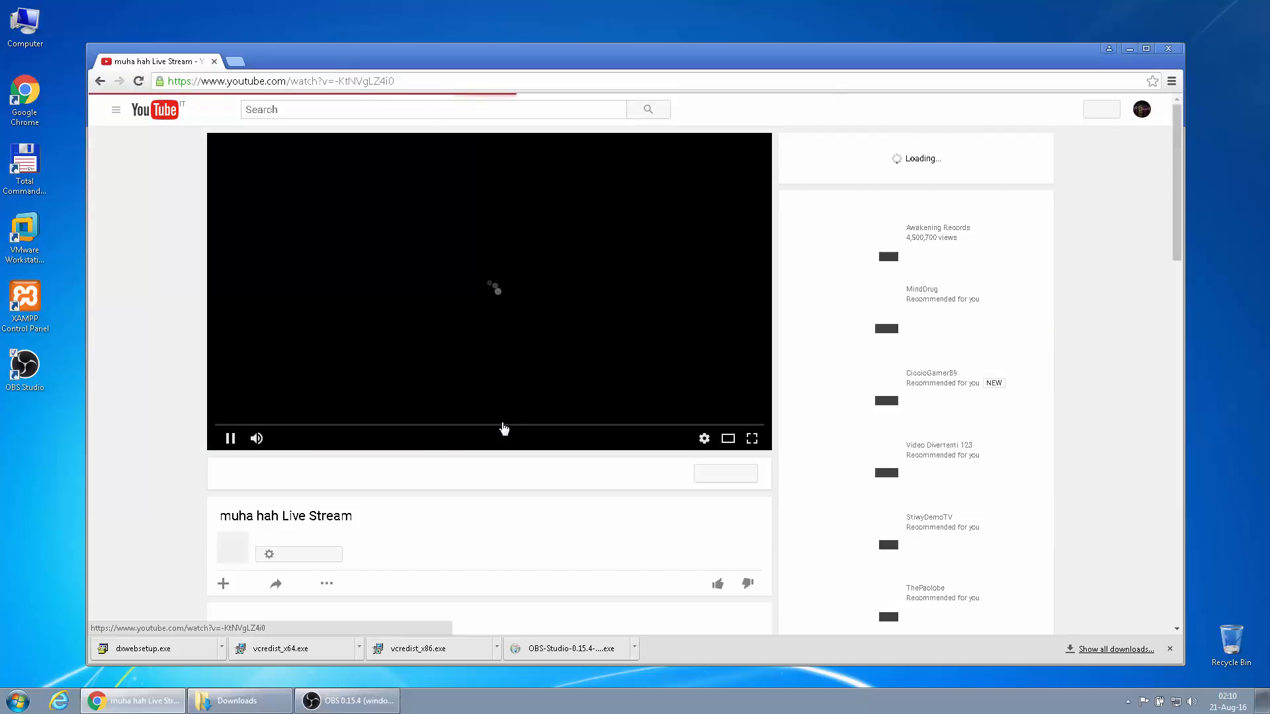
pyautogui.scroll(-2, 156, 510)
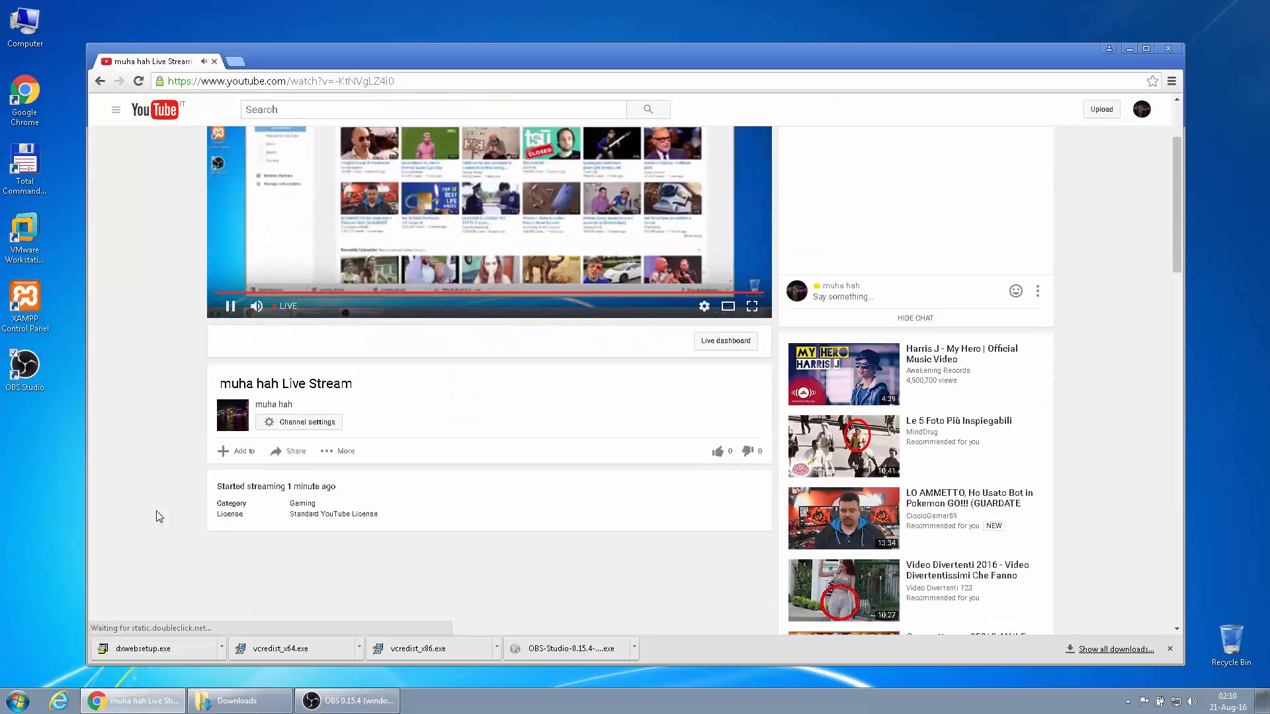
pyautogui.scroll(2, 159, 517)
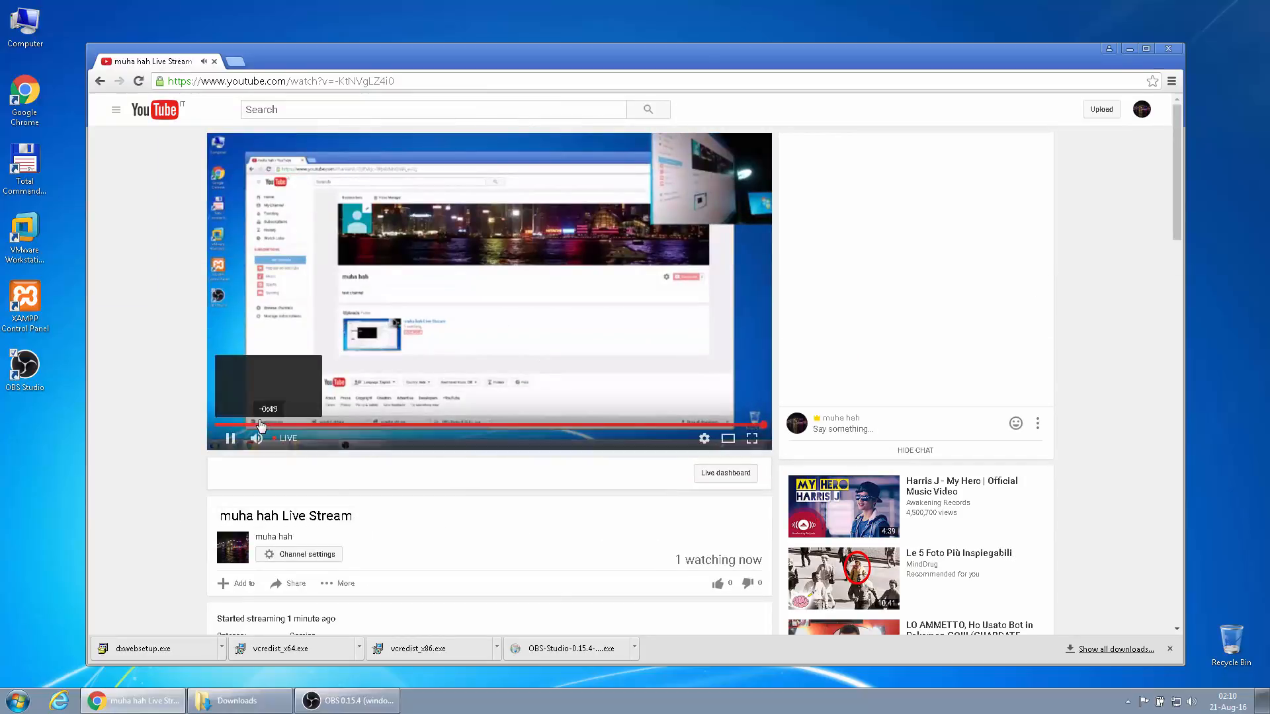
pyautogui.click(281, 440)
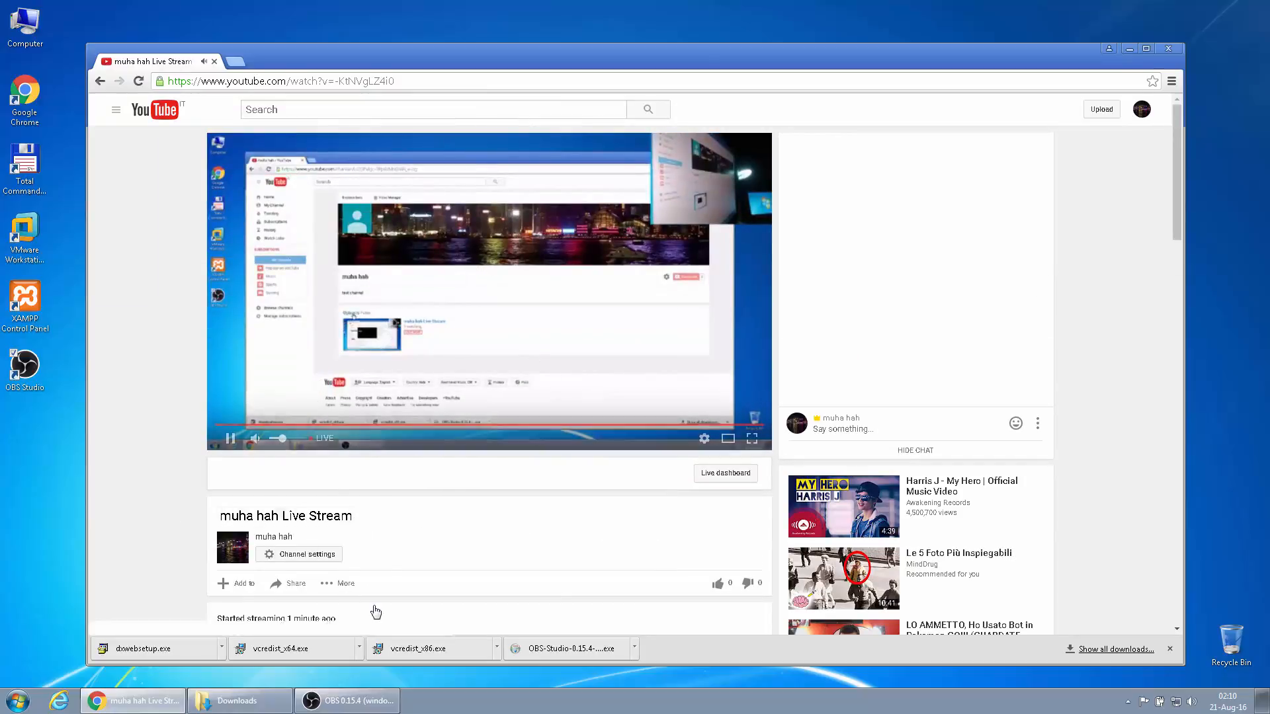
# Copy the live stream's short share link from the Share options
pyautogui.scroll(-2, 176, 524)
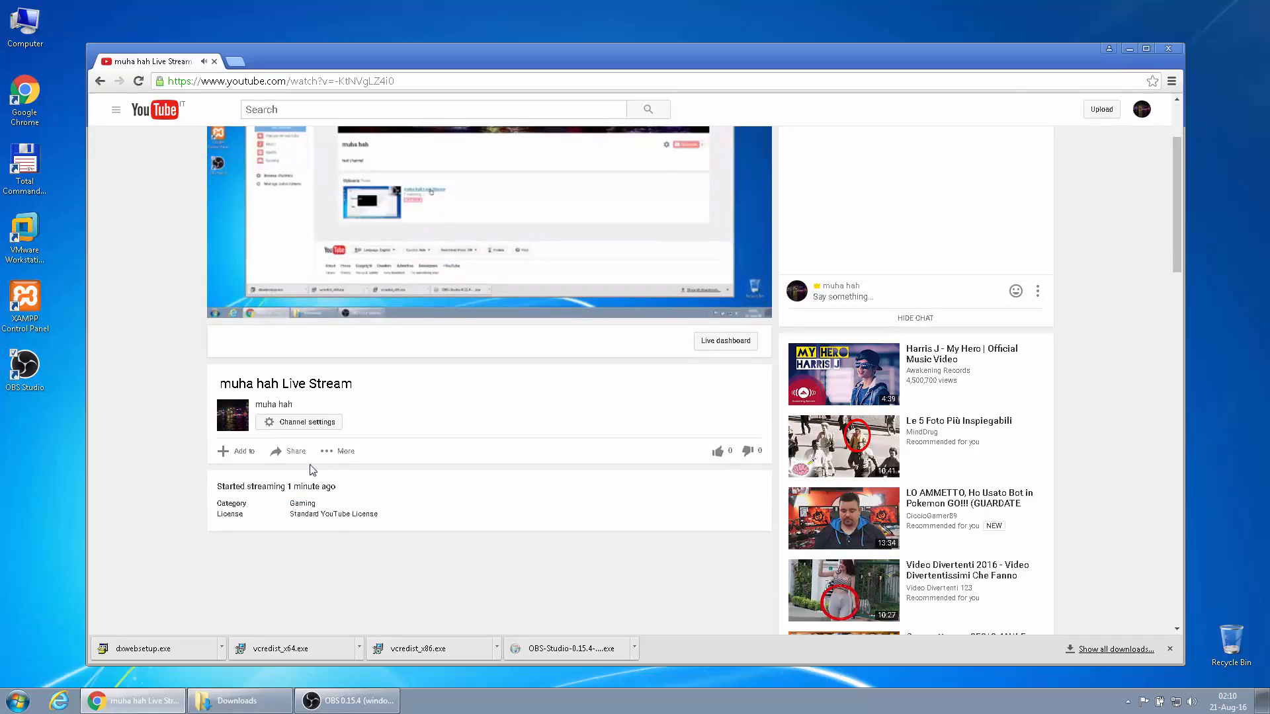
pyautogui.click(293, 452)
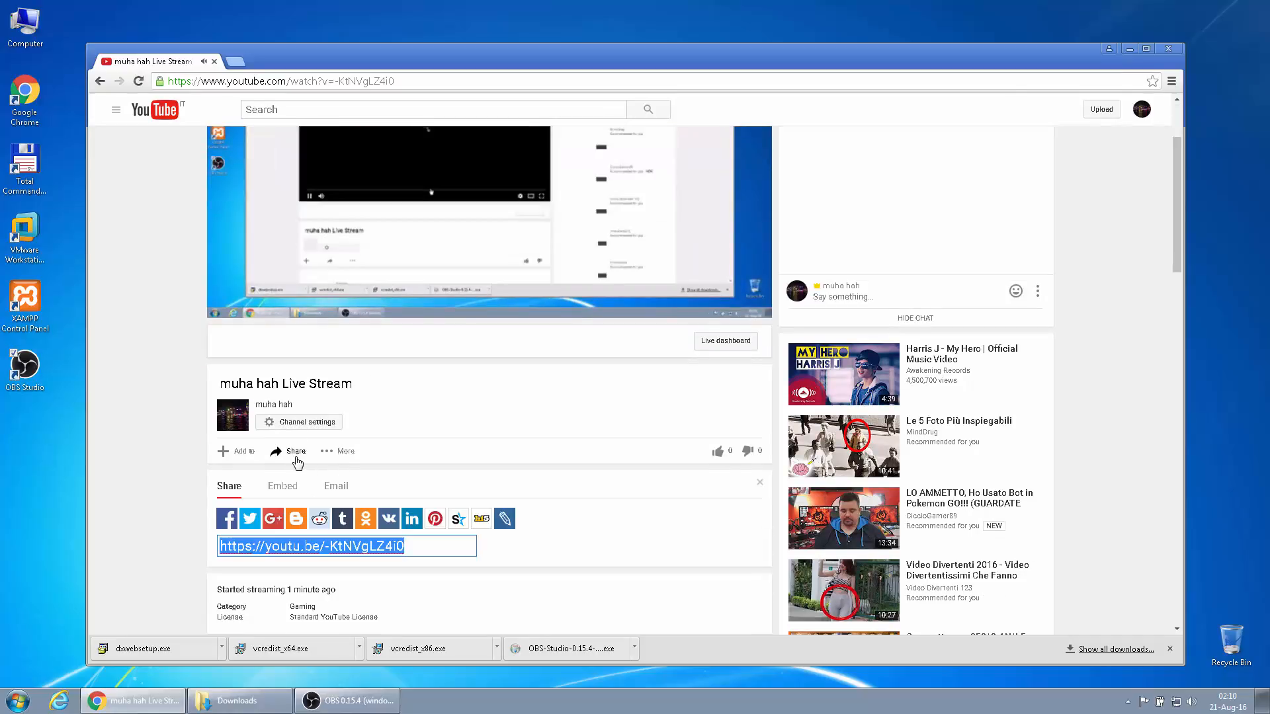
pyautogui.rightClick(303, 549)
pyautogui.click(345, 400)
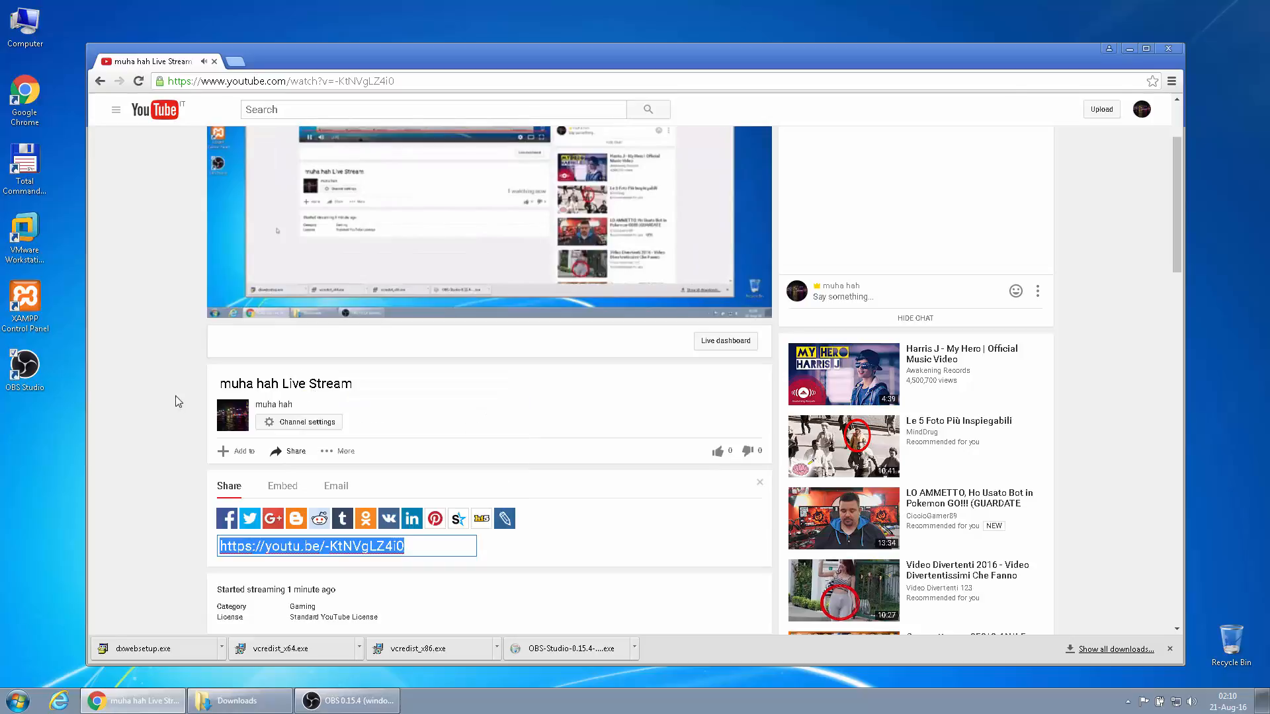
# Return to My Channel through the guide menu
pyautogui.scroll(2, 188, 458)
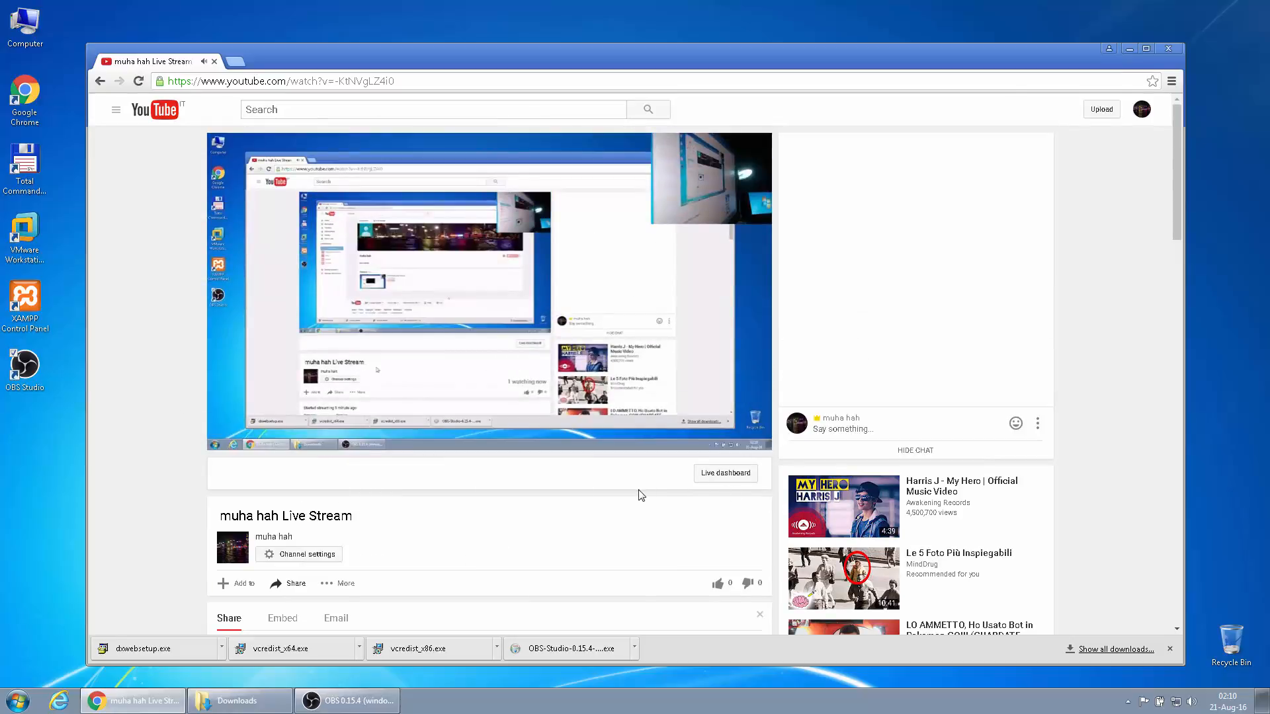
pyautogui.click(117, 110)
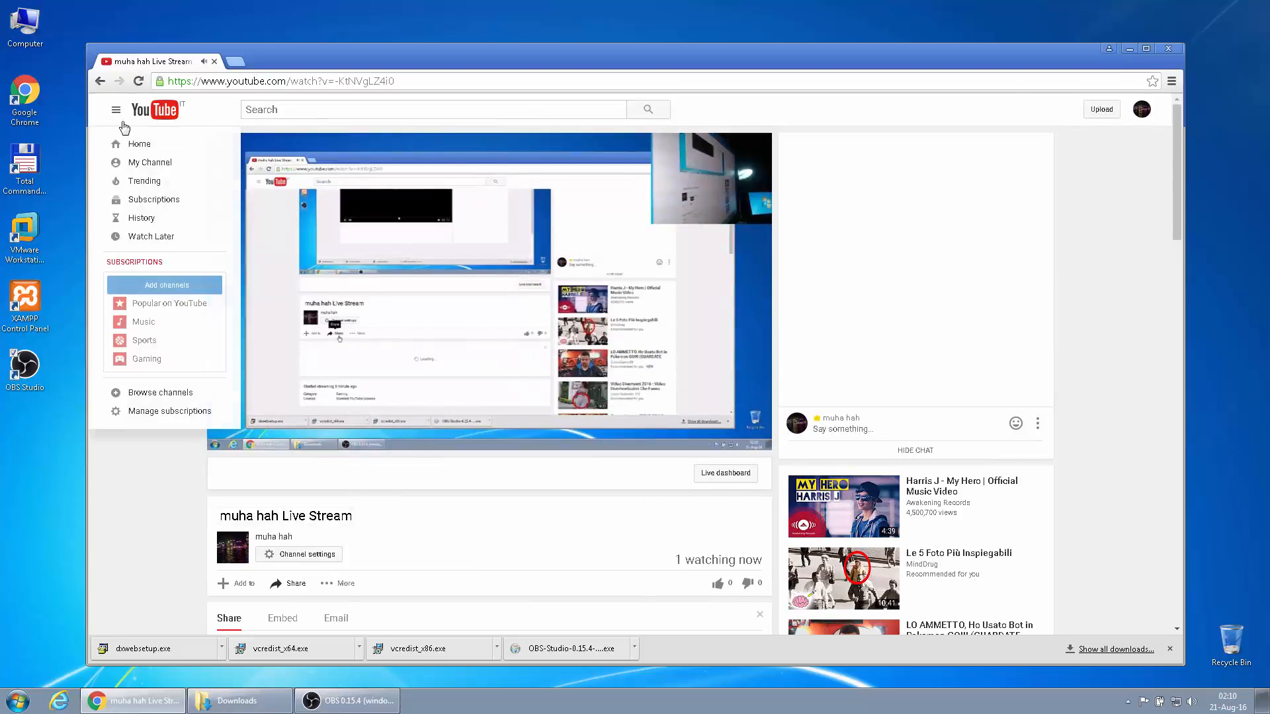
pyautogui.click(155, 168)
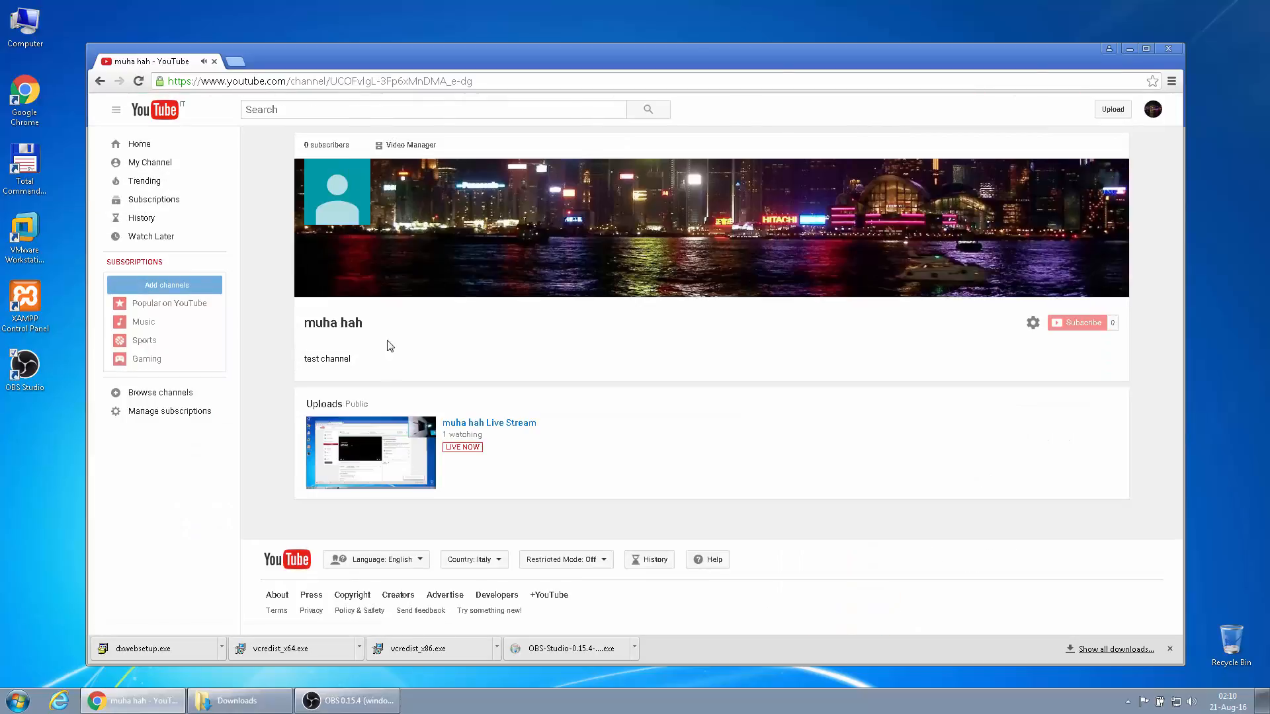